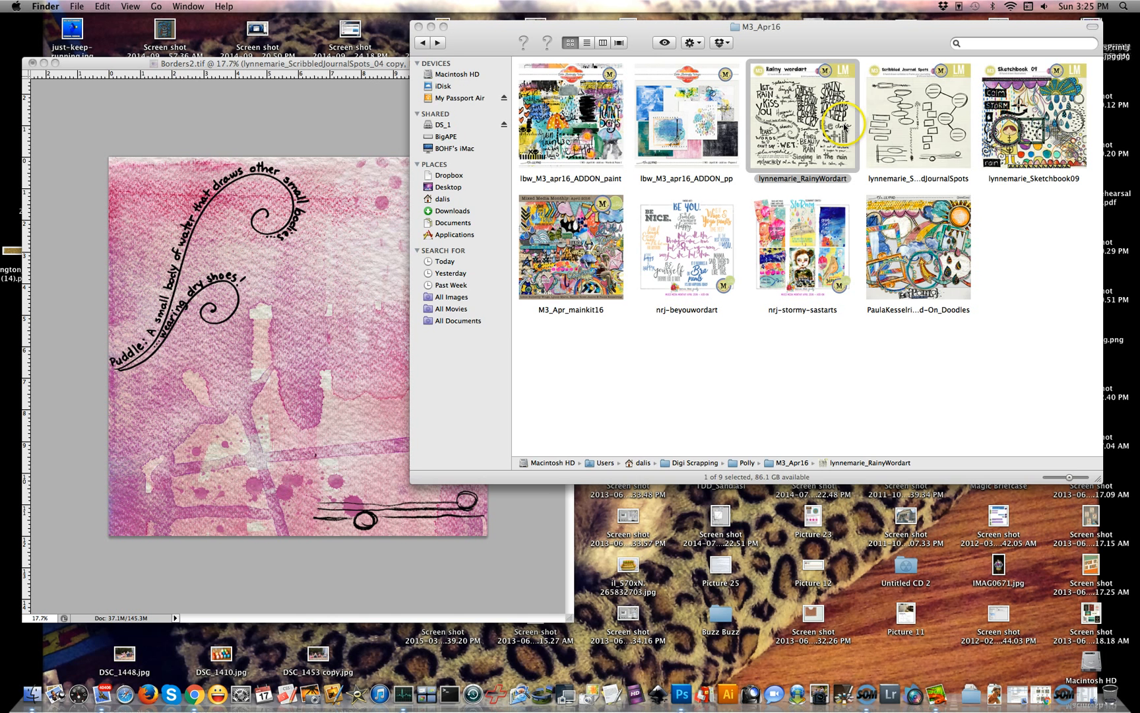
Preview the lynnemarie_RainyWordart, lynnemarie_ScribbledJournalSpots and lynnemarie_Sketchbook09 kit folders
left_click(812, 135)
key("space")
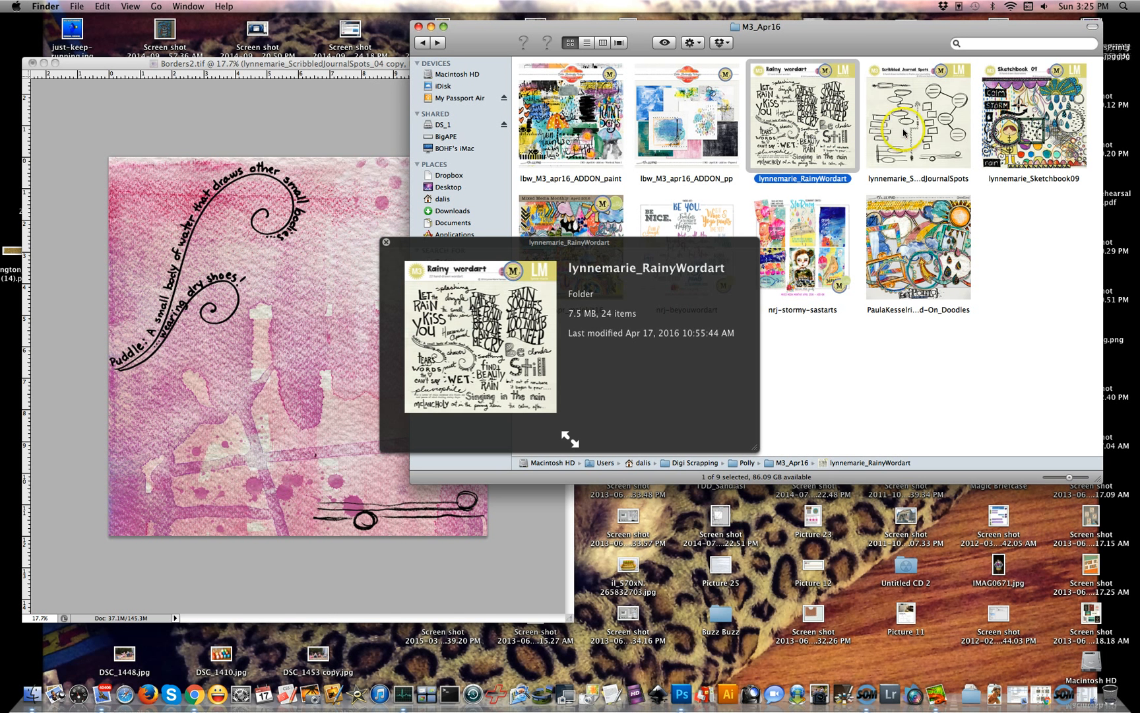
left_click(927, 122)
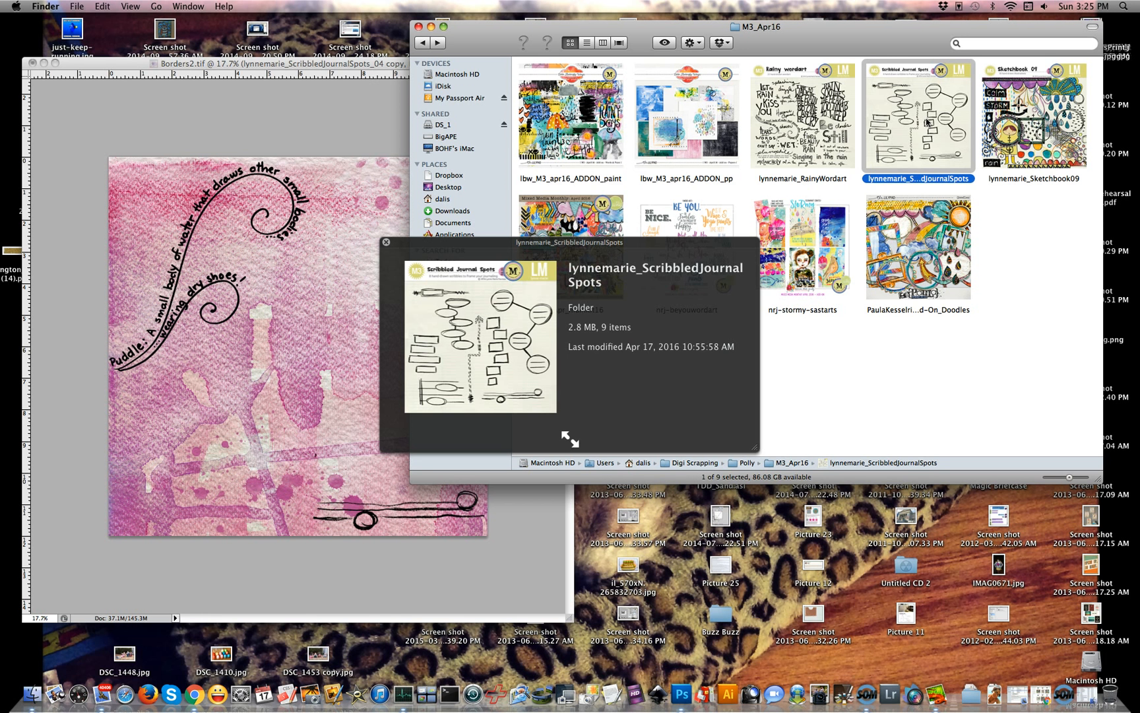
left_click(1049, 116)
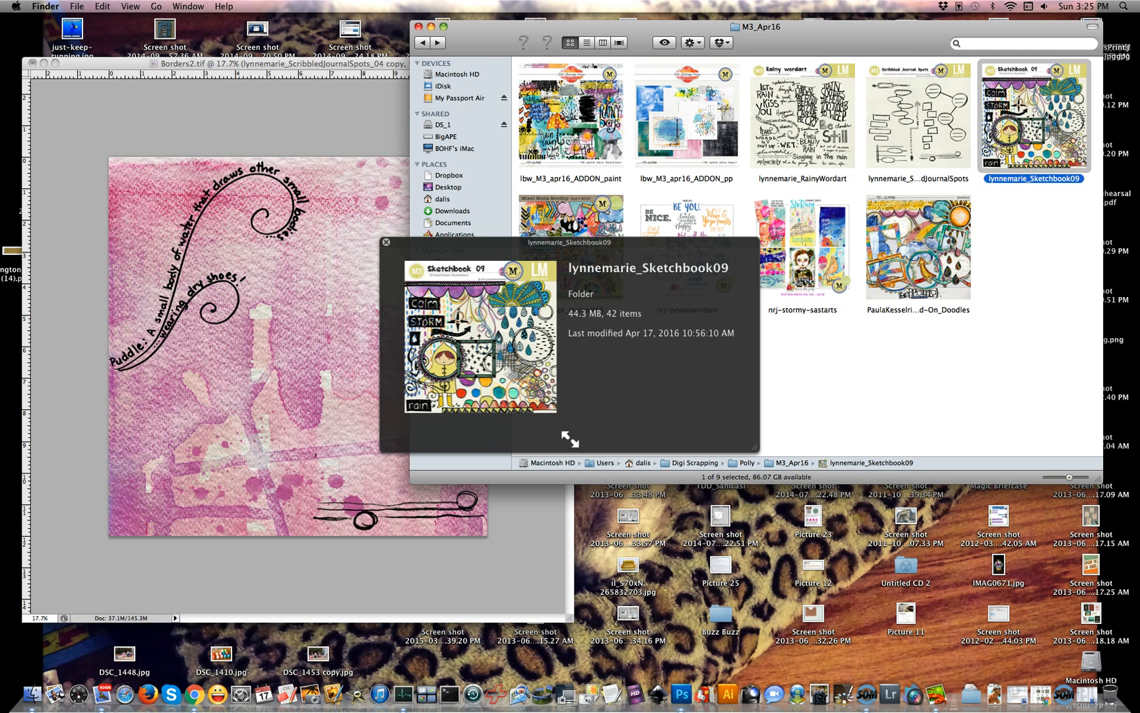
Switch to Photoshop and shift the puddle word art slightly so it sits just inside the upper-left corner of the page
left_click(340, 103)
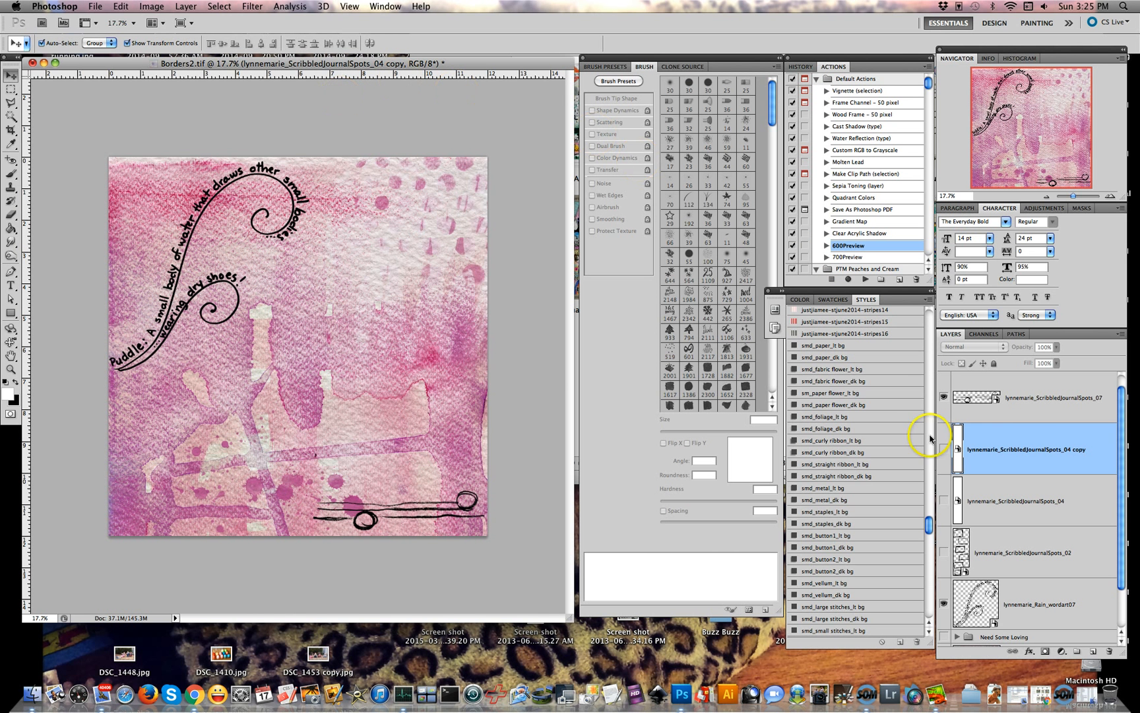
scroll(1055, 430, "up", 1)
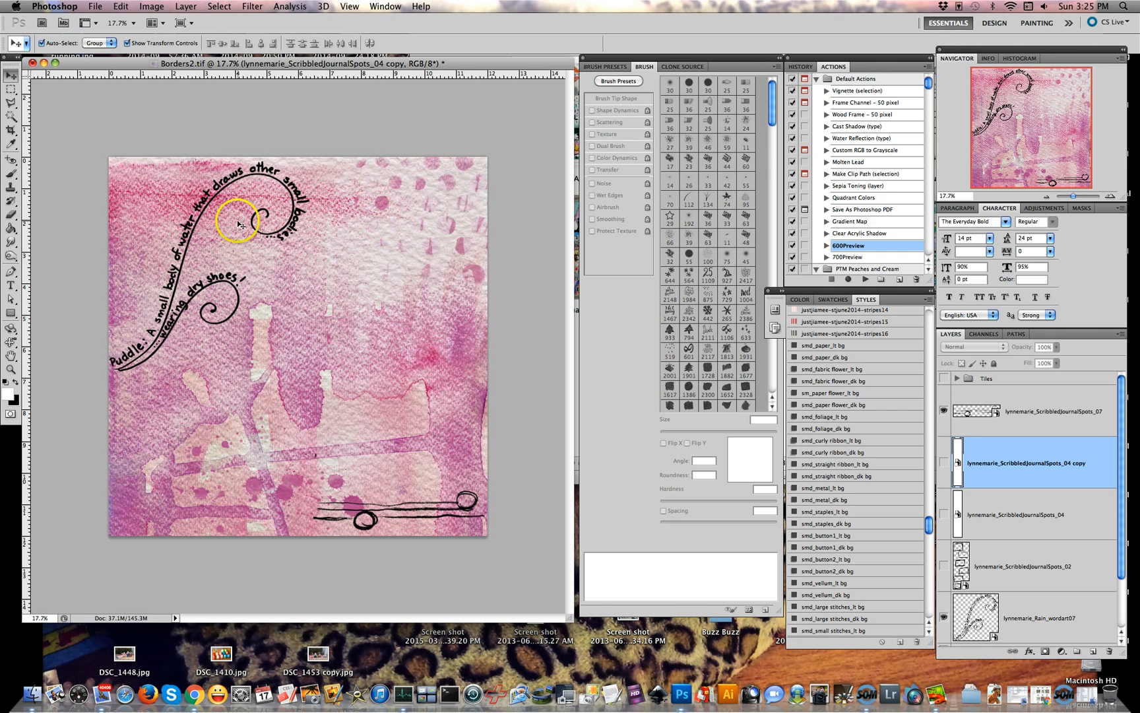
left_click(260, 170)
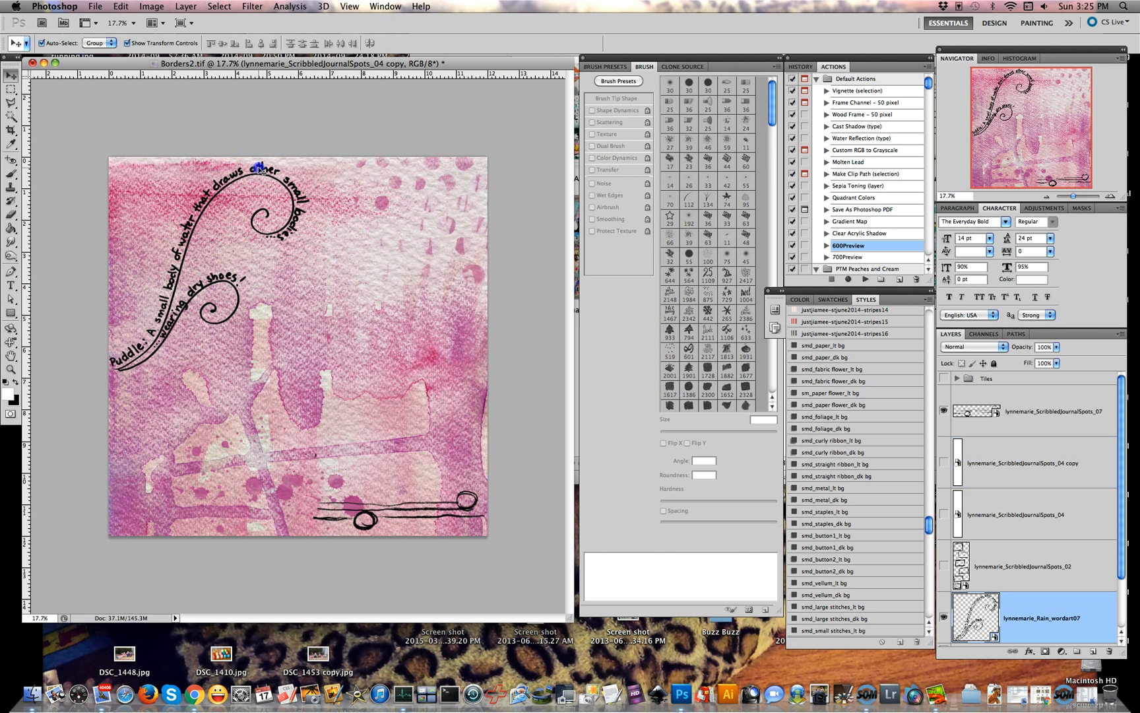
left_click_drag(260, 170, 267, 174)
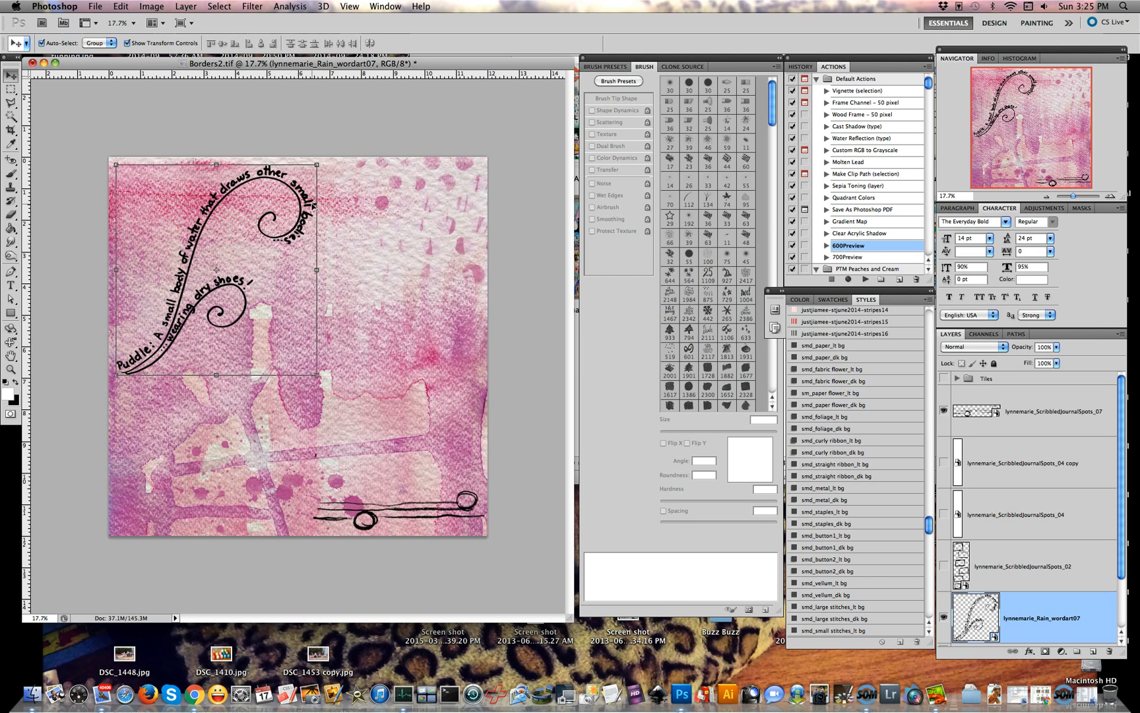
left_click(249, 175)
left_click_drag(248, 176, 245, 173)
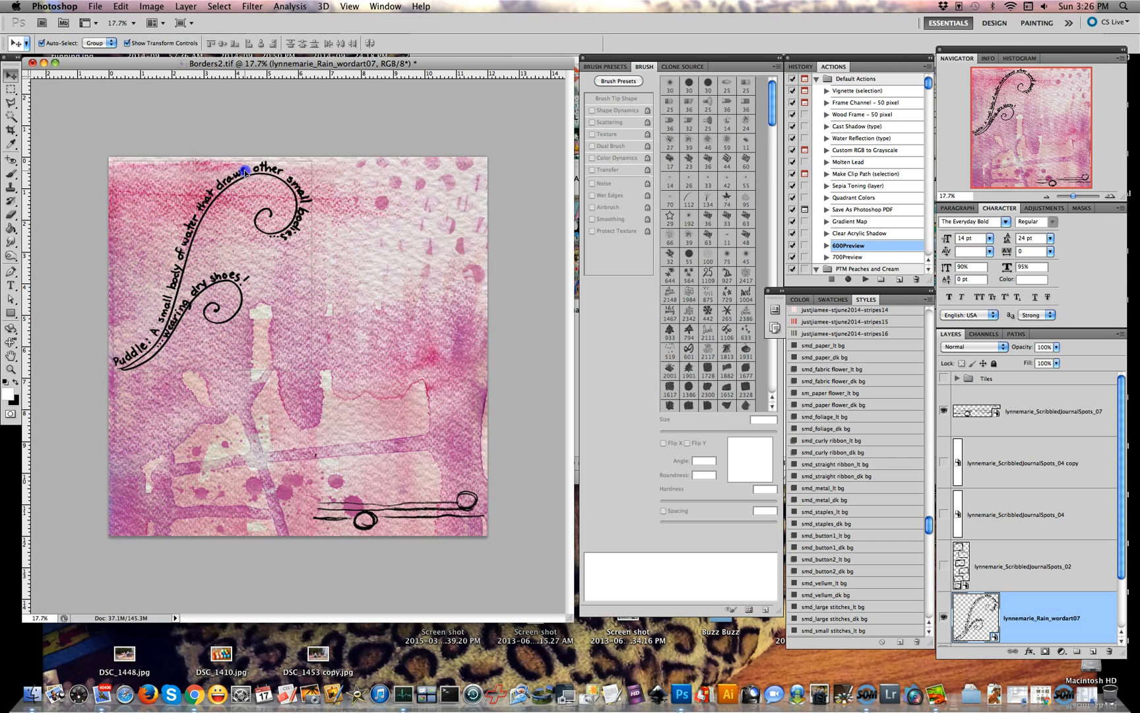
left_click_drag(245, 172, 246, 173)
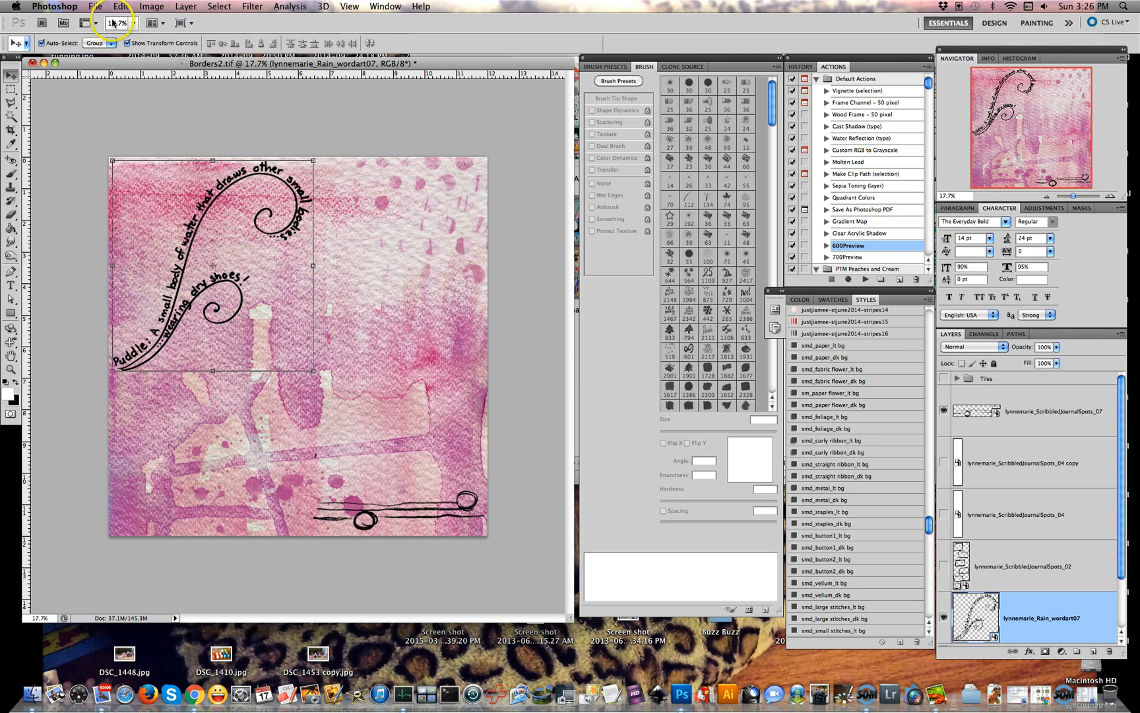
Load the outline of the lynnemarie_Rain_wordart07 layer as a selection and expand it by 100 pixels
scroll(1024, 581, "down", 2)
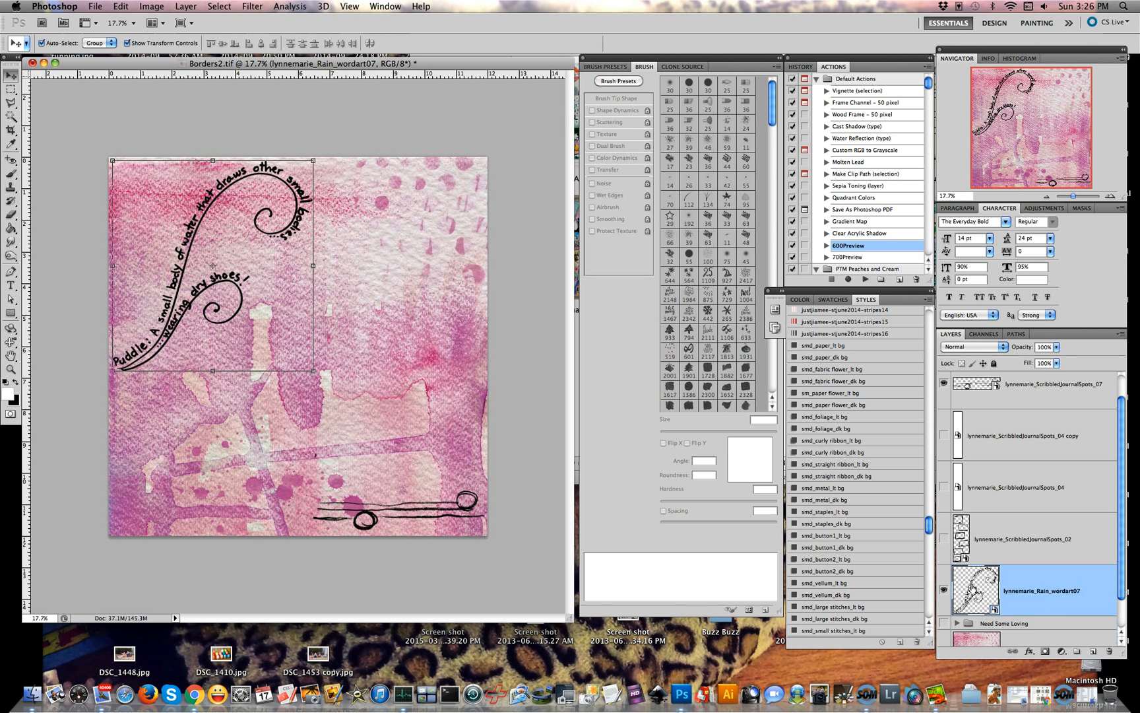
left_click(971, 587, "super")
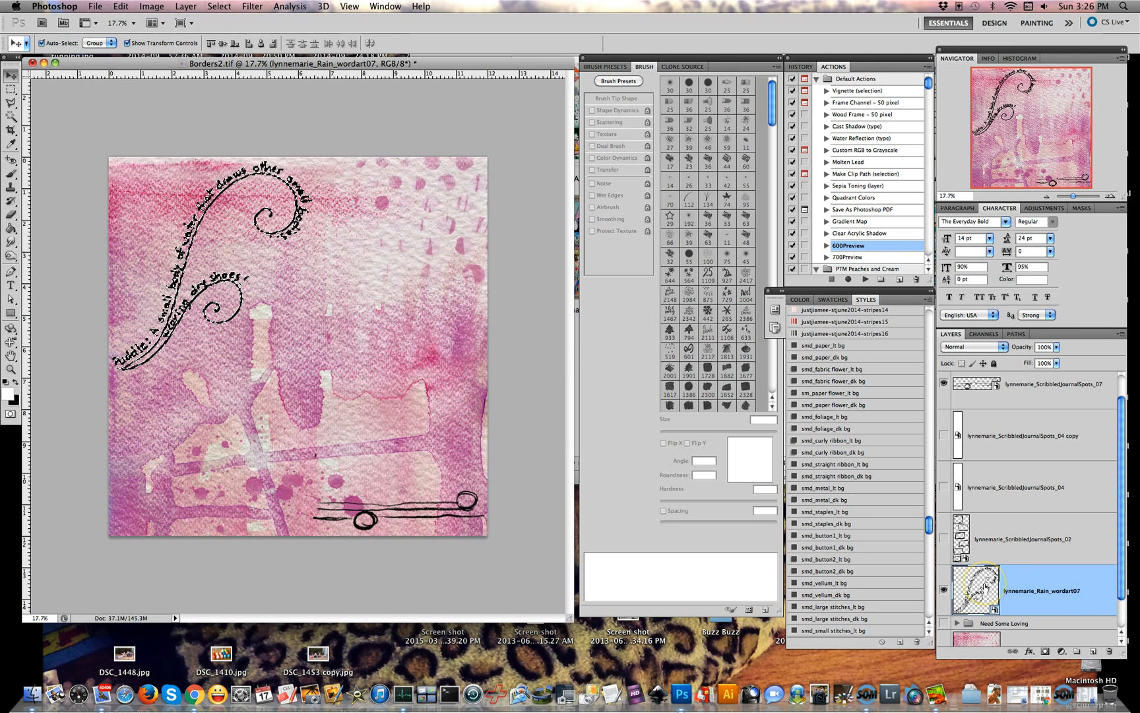
left_click(189, 7)
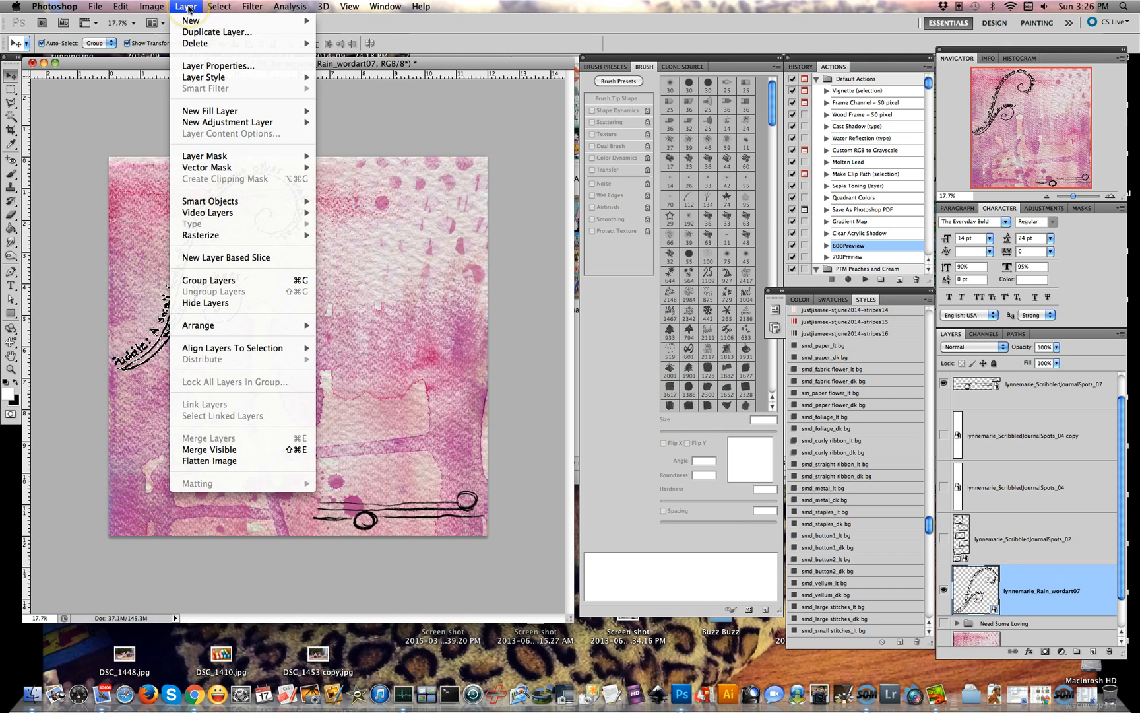
mouse_move(220, 7)
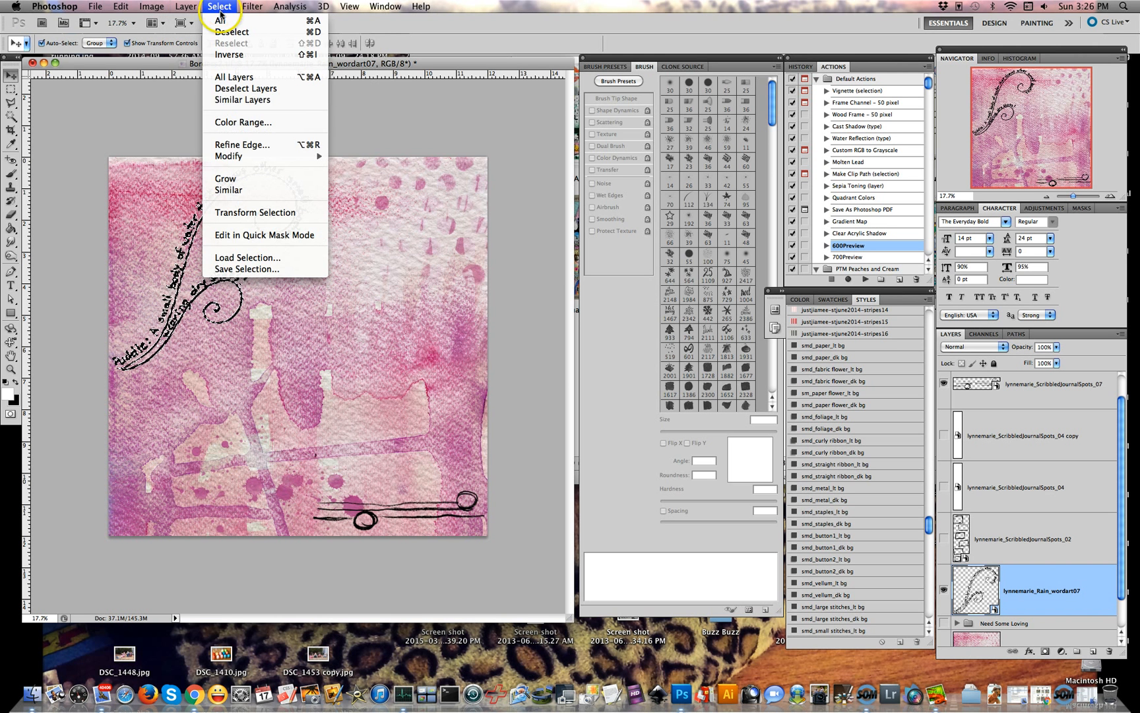
left_click(290, 155)
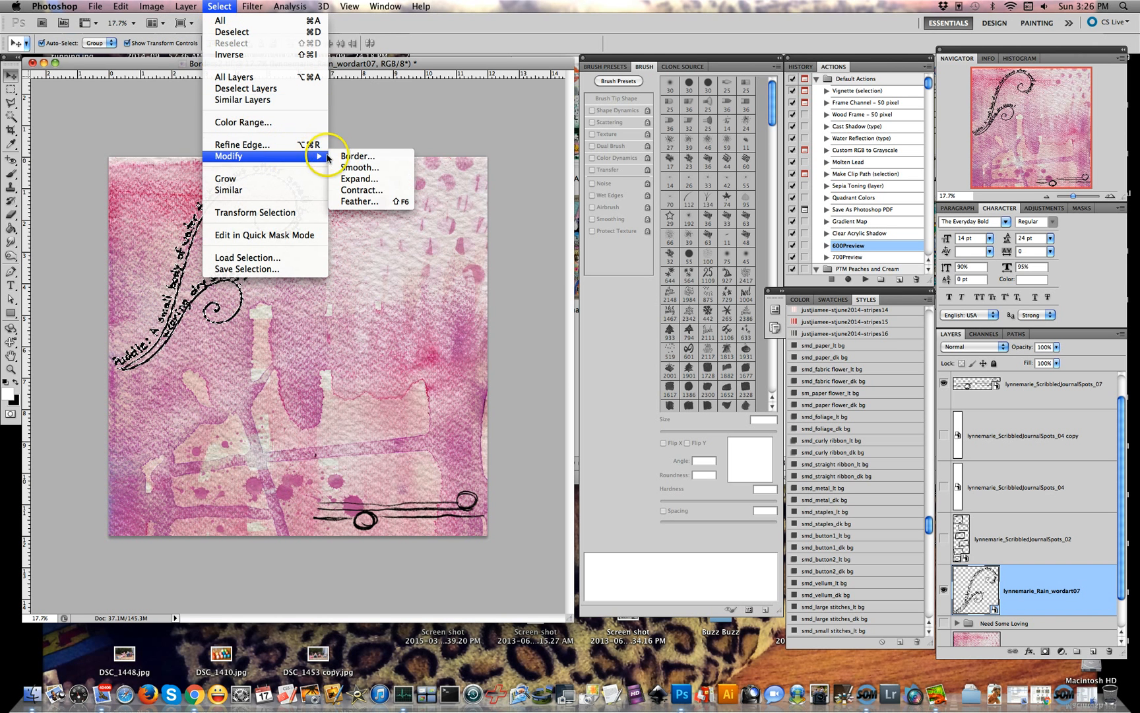
left_click(362, 180)
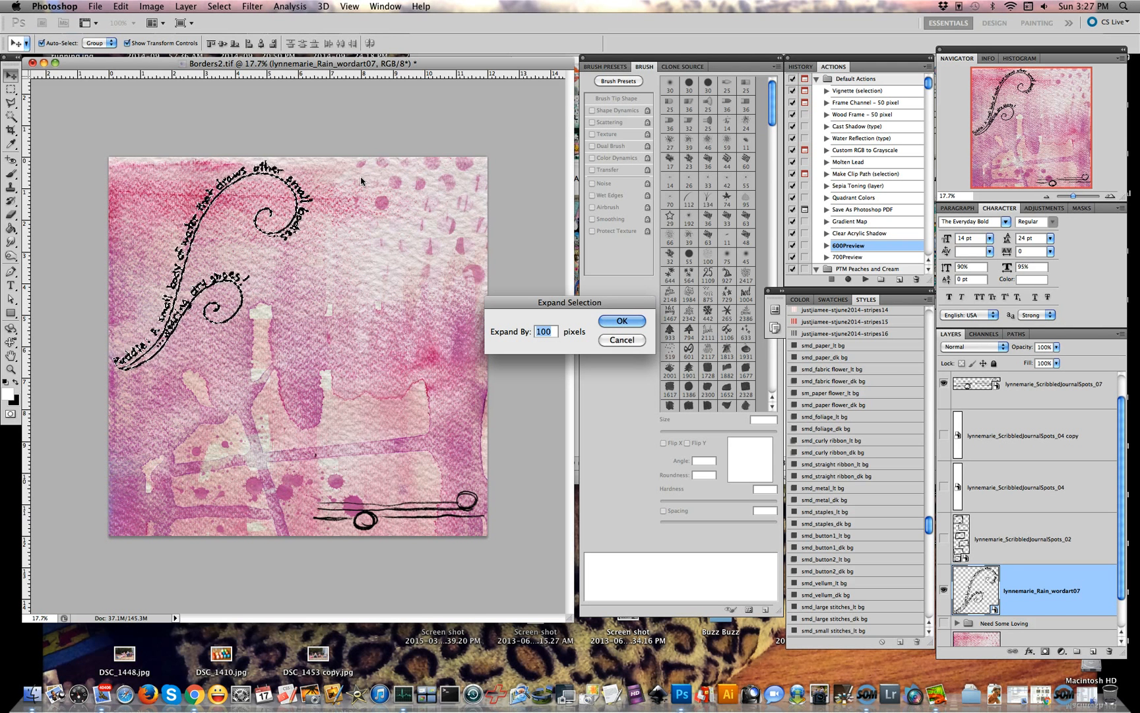
key("Return")
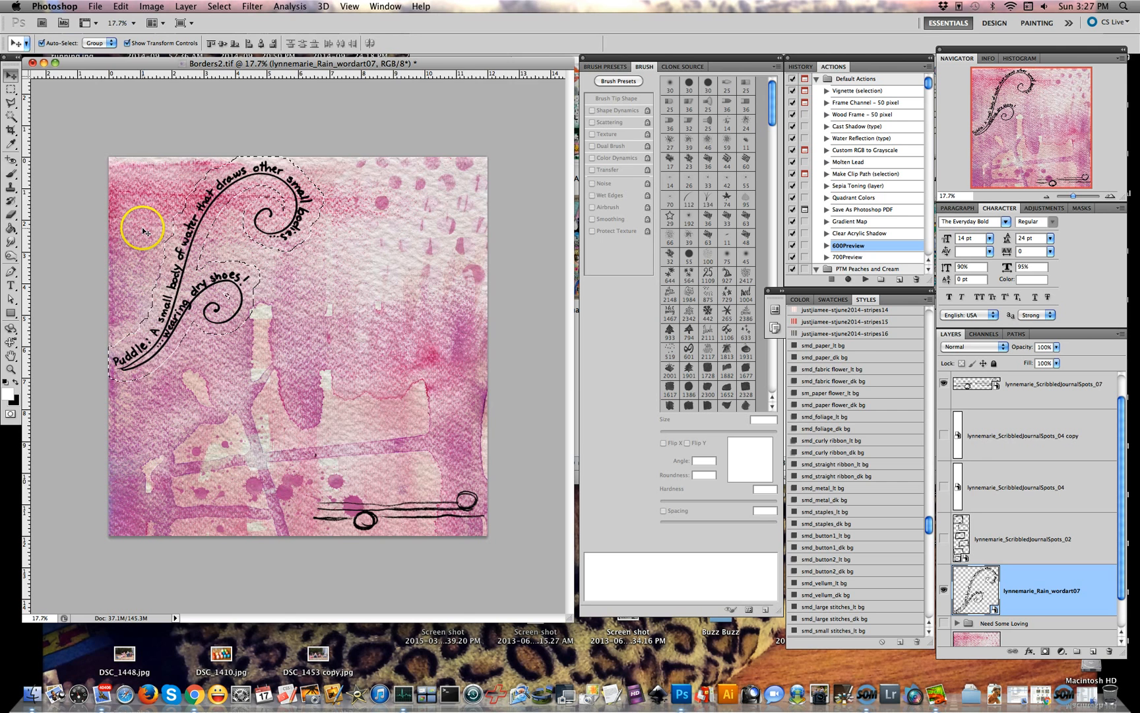
Add a new blank layer directly beneath the lynnemarie_Rain_wordart07 layer, keeping the expanded selection active
scroll(143, 231, "up", 1)
scroll(144, 231, "up", 1)
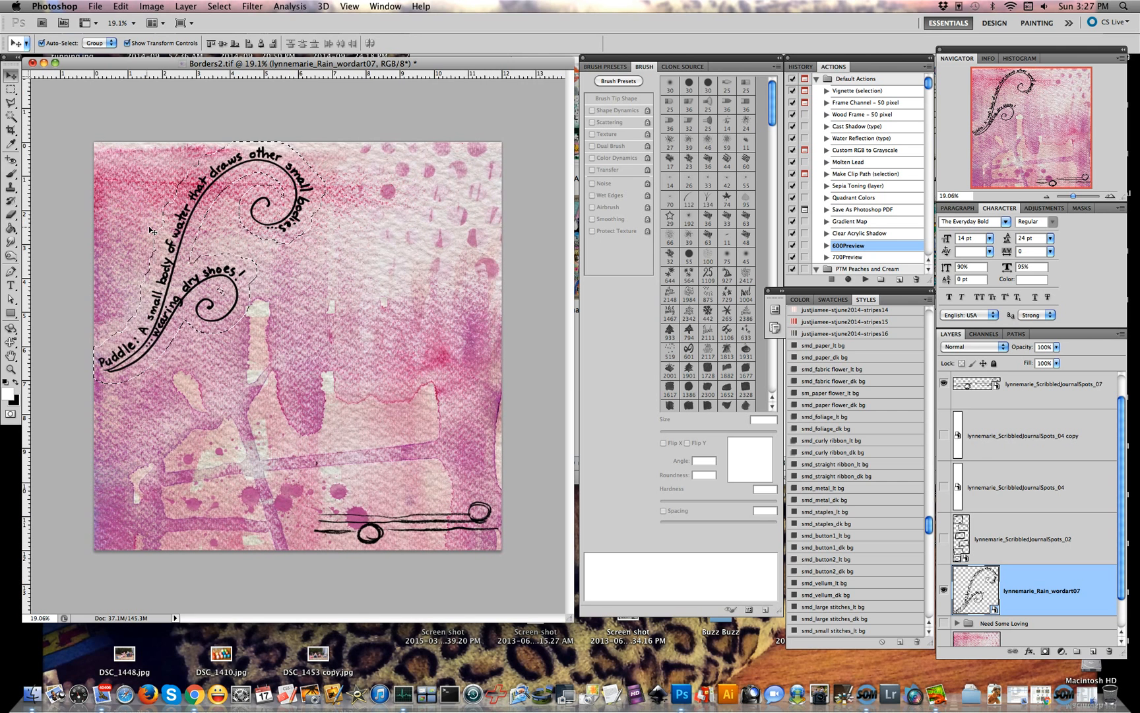
scroll(129, 213, "up", 2)
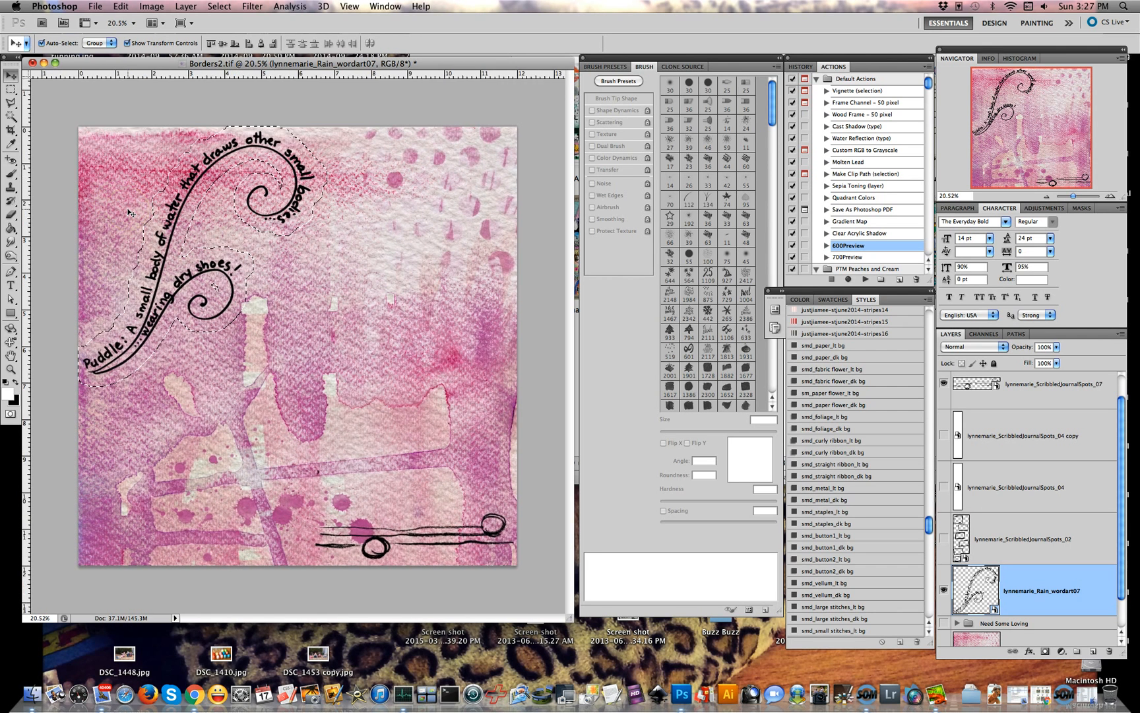
scroll(129, 213, "up", 1)
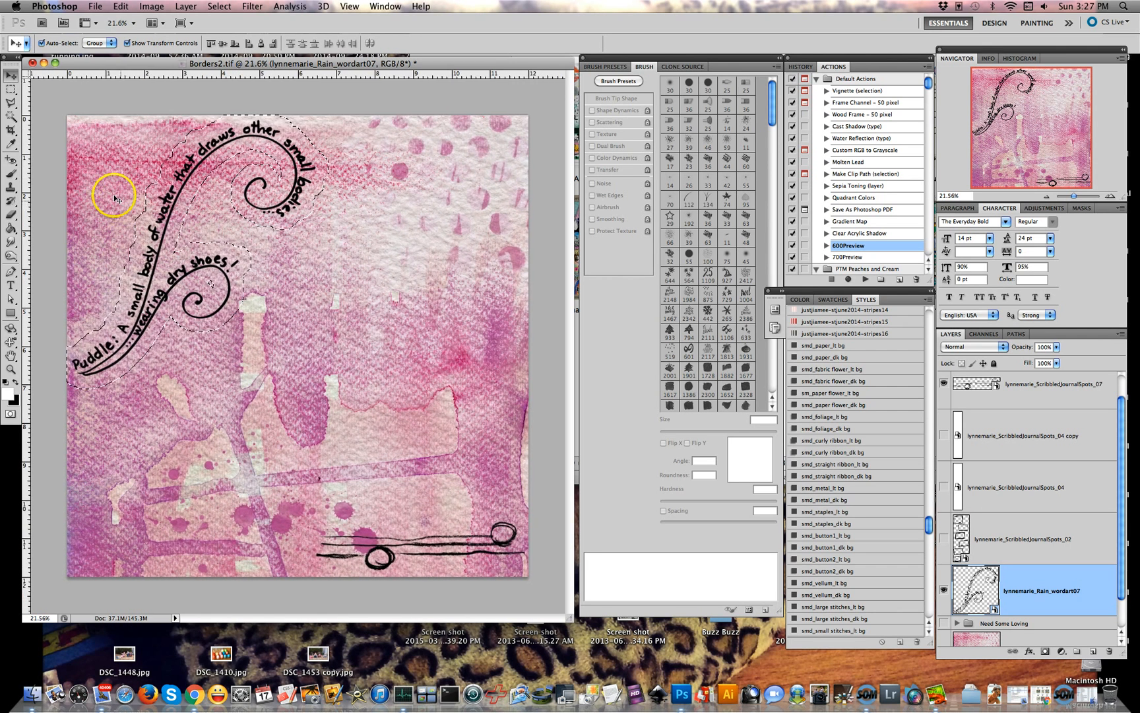
scroll(134, 222, "up", 1)
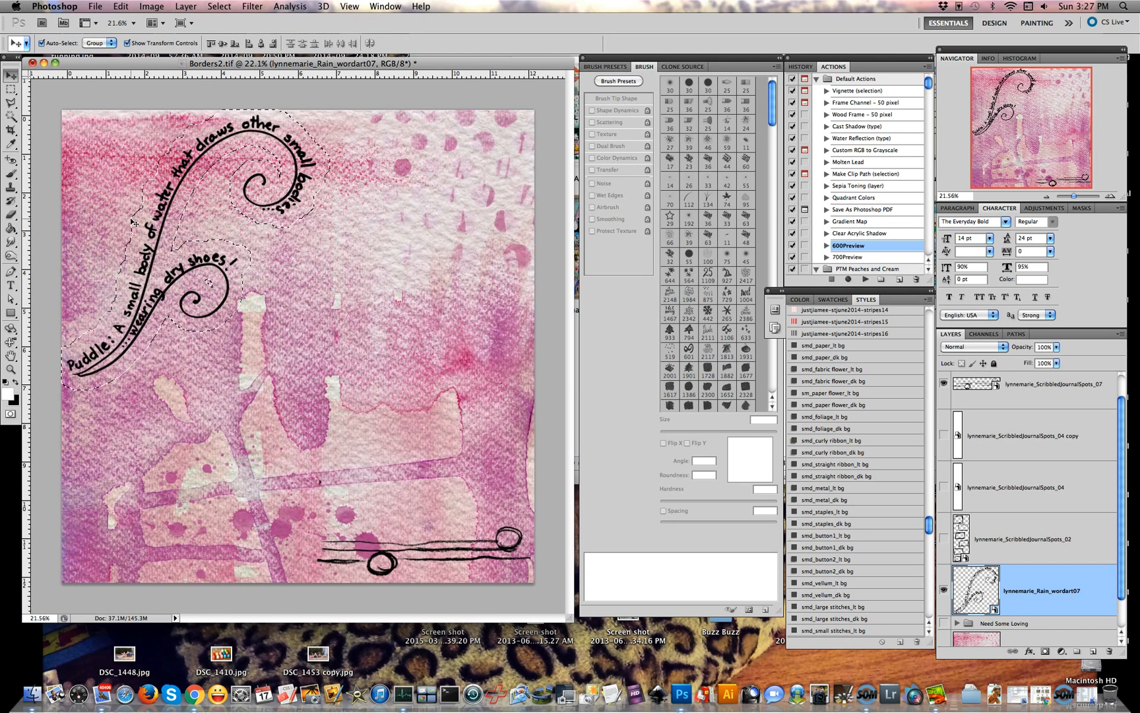
scroll(134, 223, "up", 2)
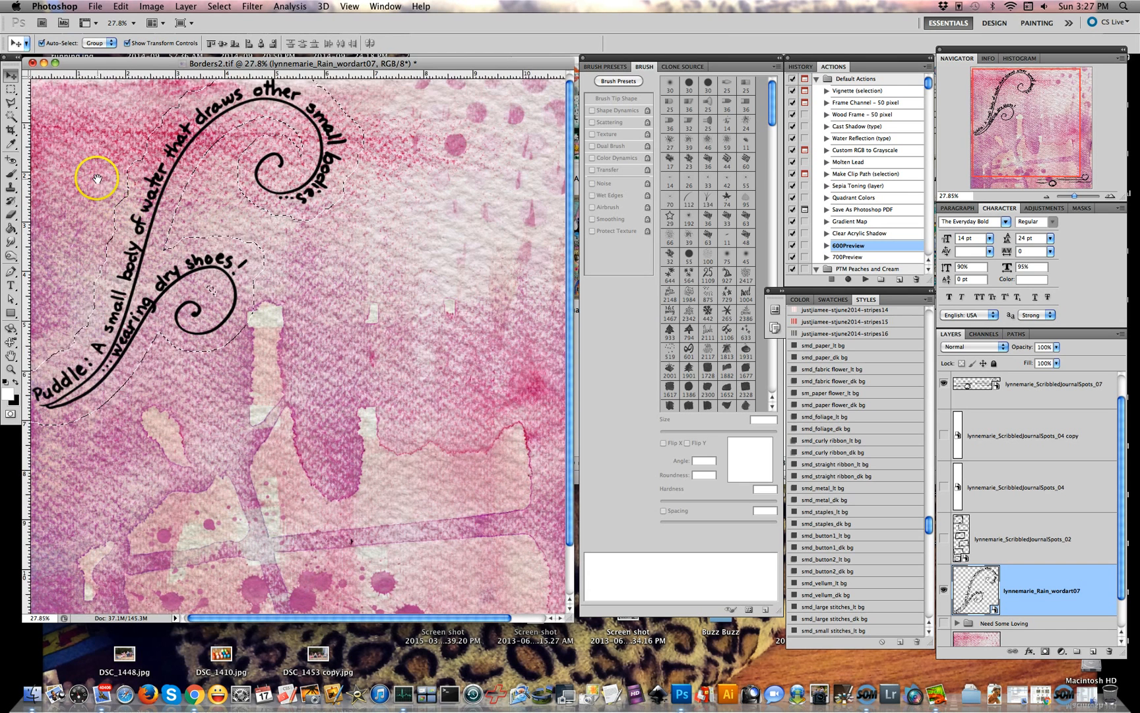
scroll(99, 180, "up", 2)
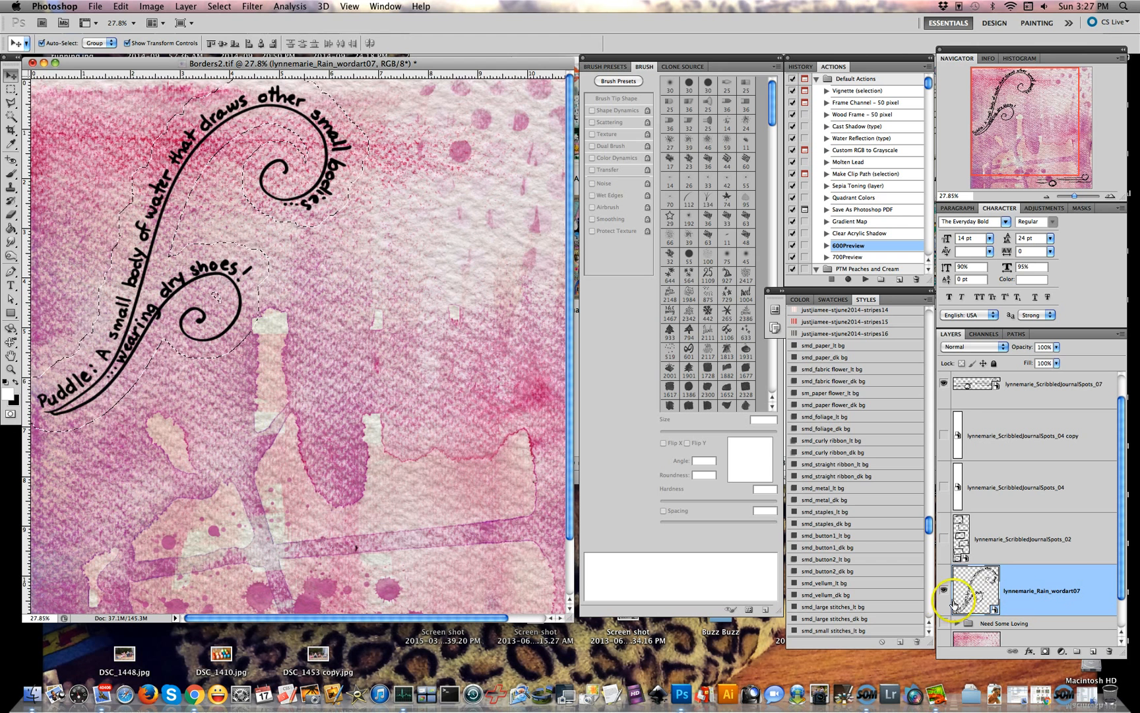
left_click(1096, 652)
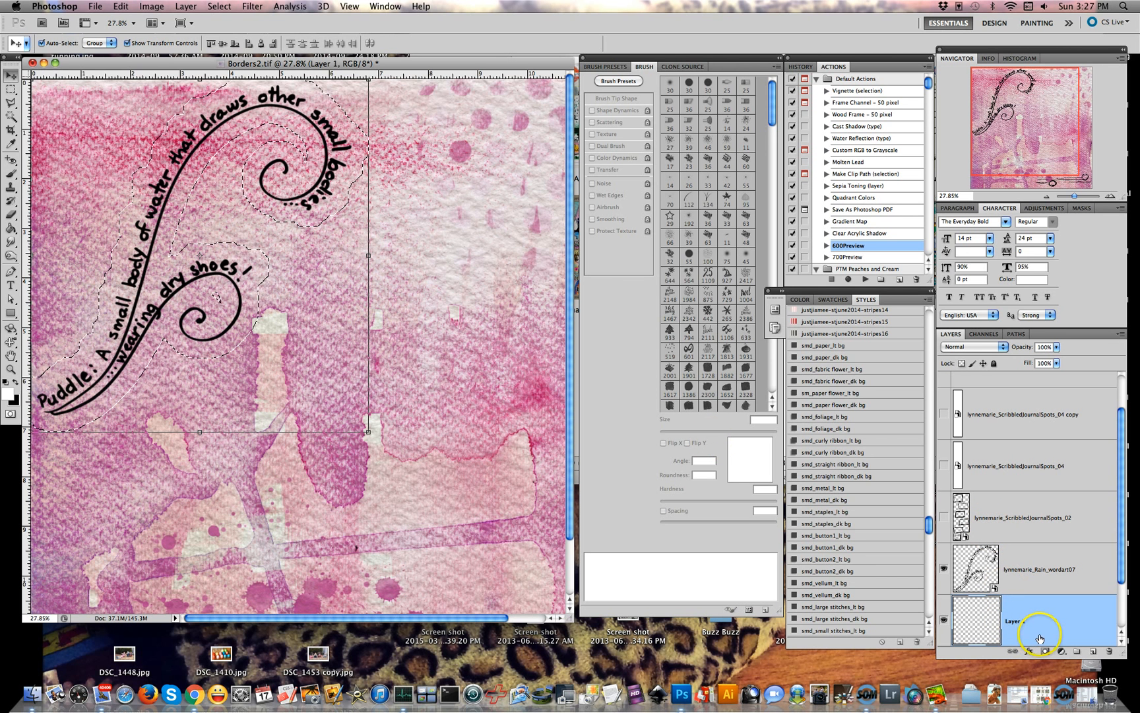
Fill the expanded selection on the new layer with white using the Paint Bucket, and deselect
left_click(10, 228)
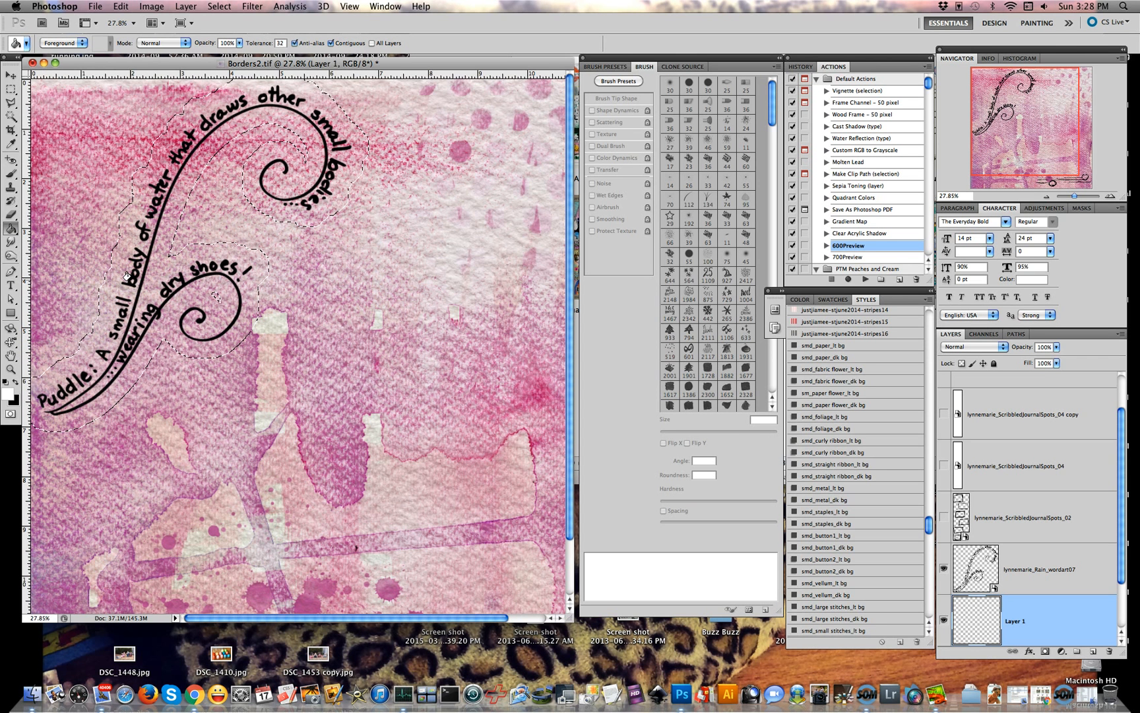
left_click(127, 277)
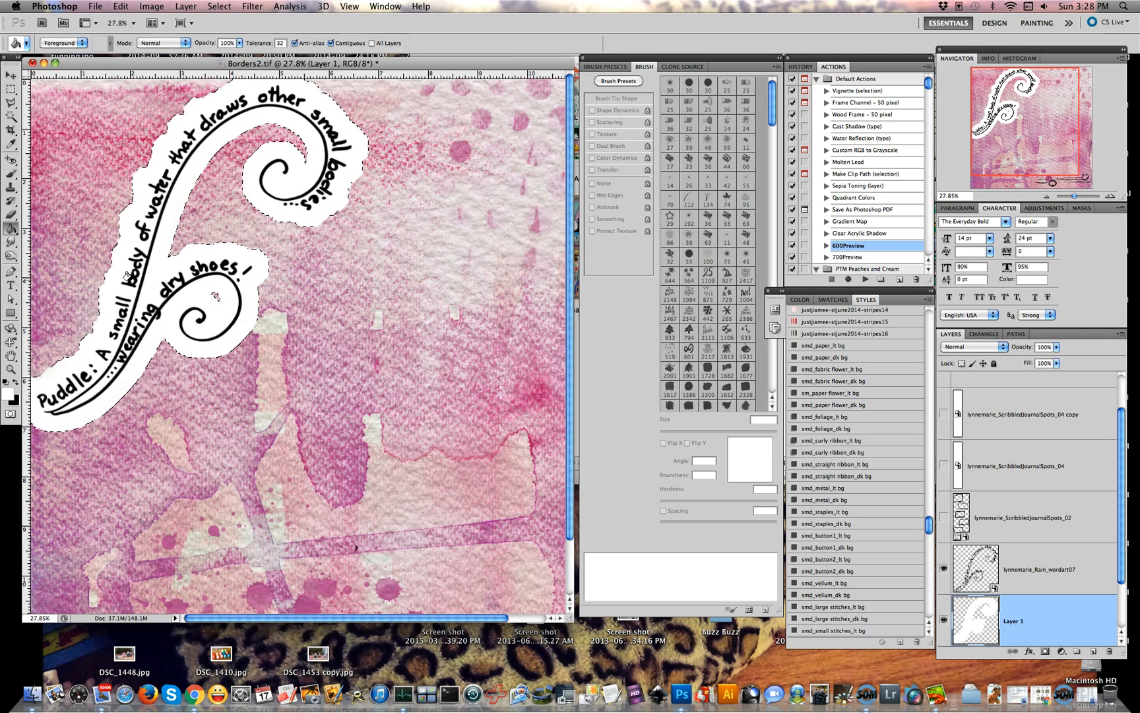
key("super+d")
Select the white backing shape behind the word art on the canvas with the Move tool
scroll(226, 304, "down", 1)
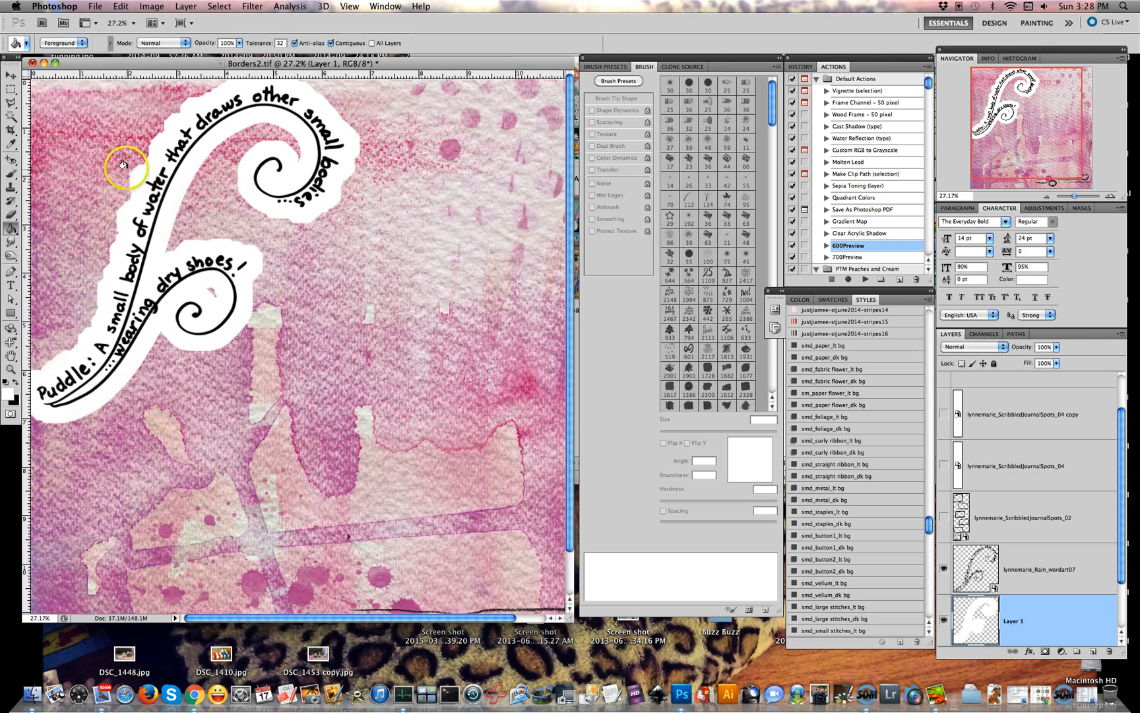
scroll(260, 223, "down", 1)
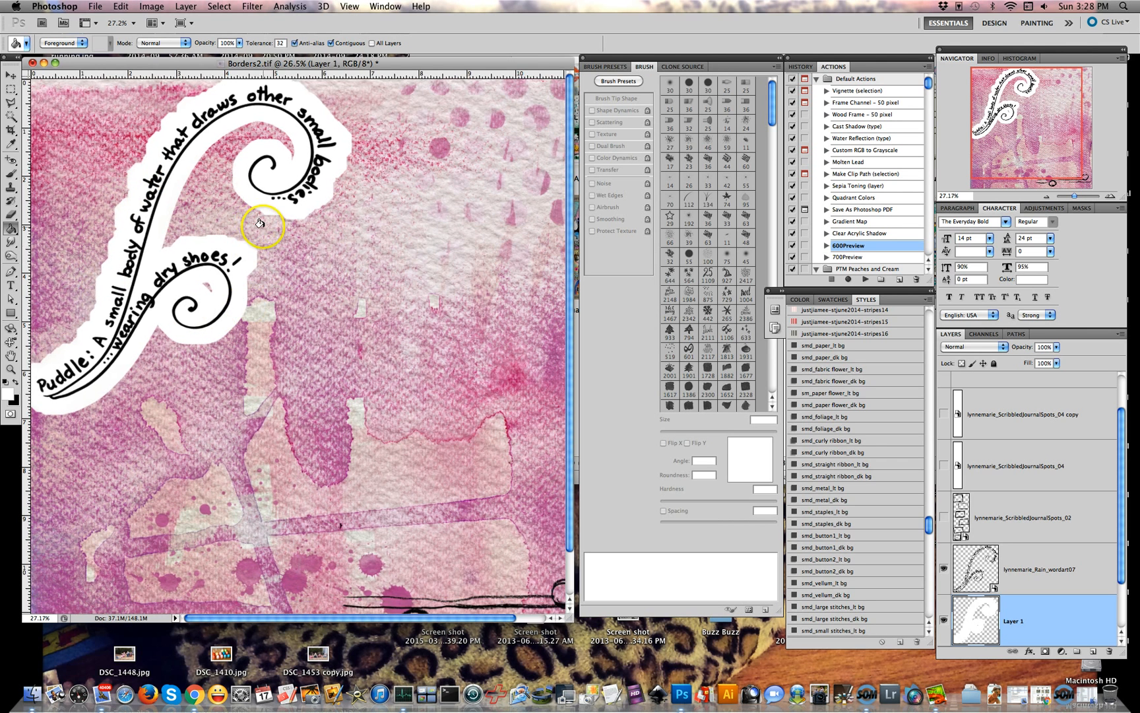
scroll(260, 223, "down", 2)
scroll(259, 223, "down", 1)
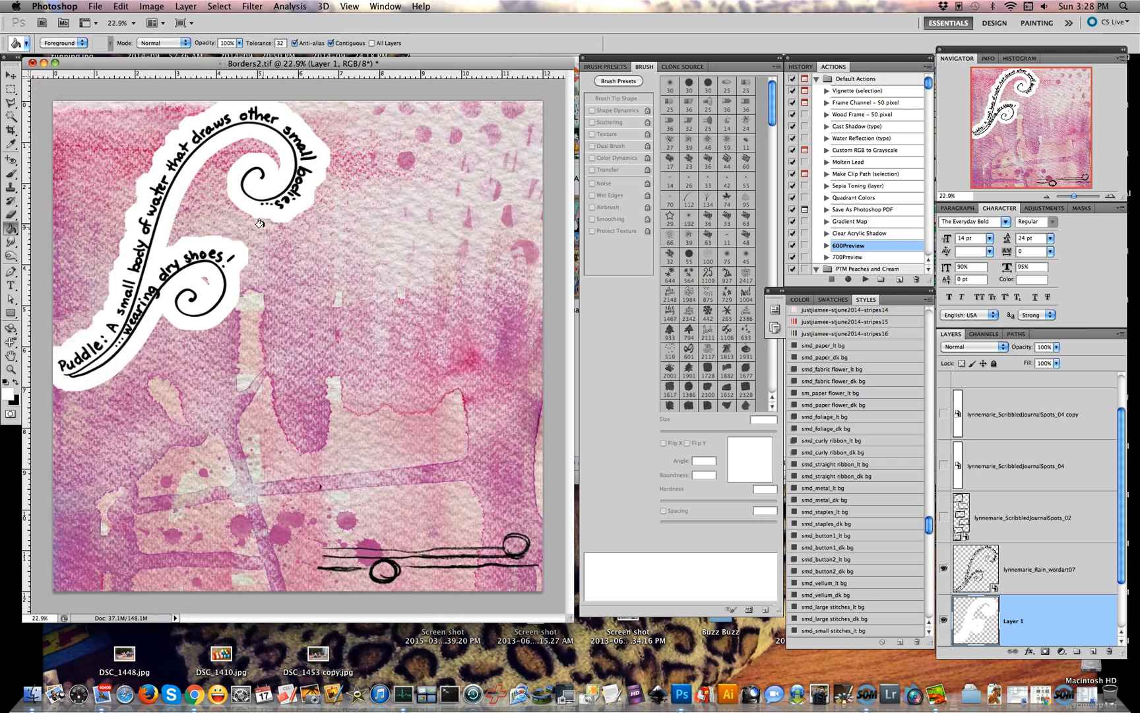
scroll(260, 223, "down", 1)
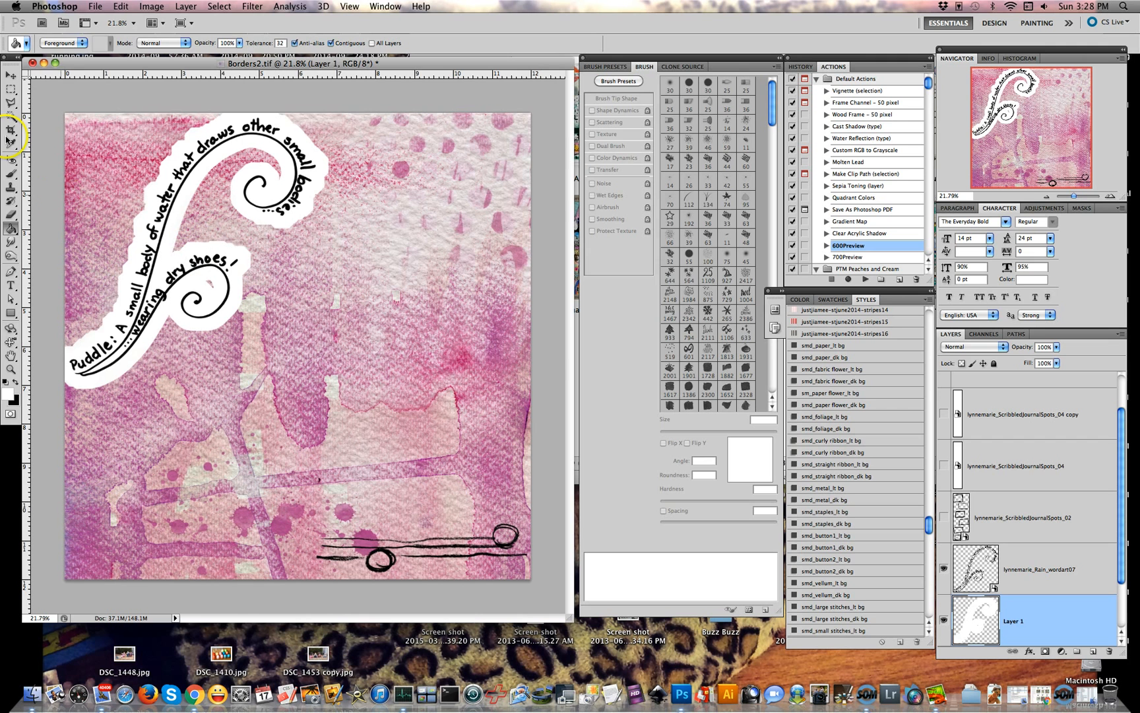
left_click(10, 74)
left_click(81, 96)
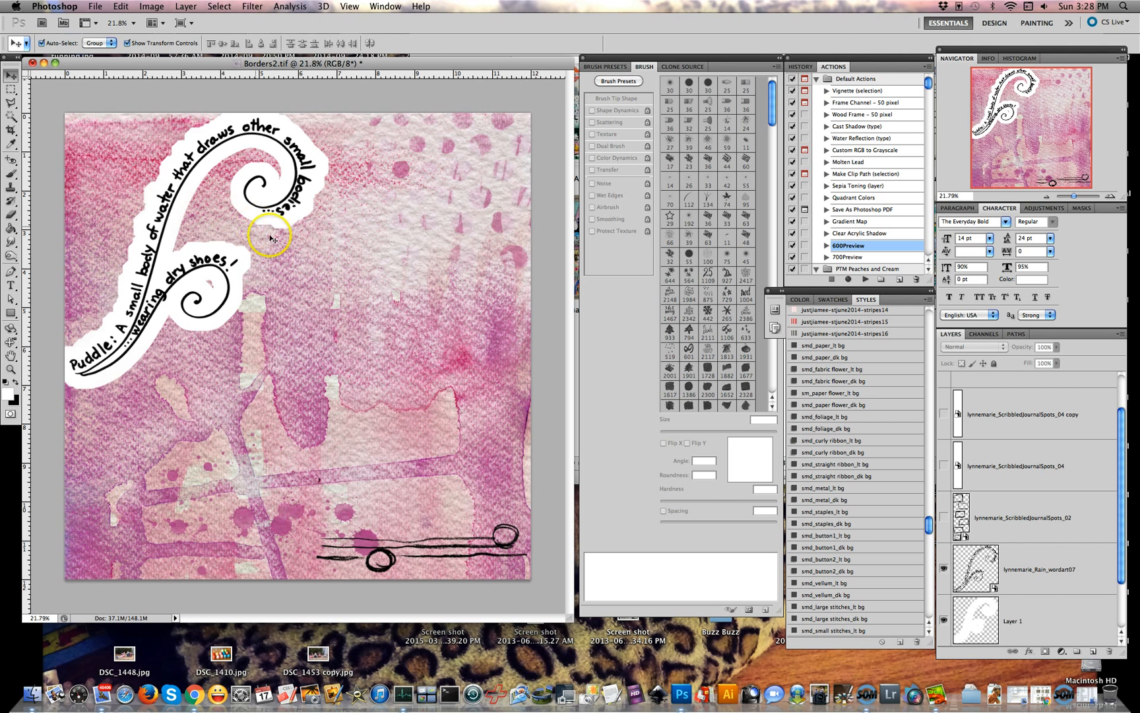
left_click(291, 217)
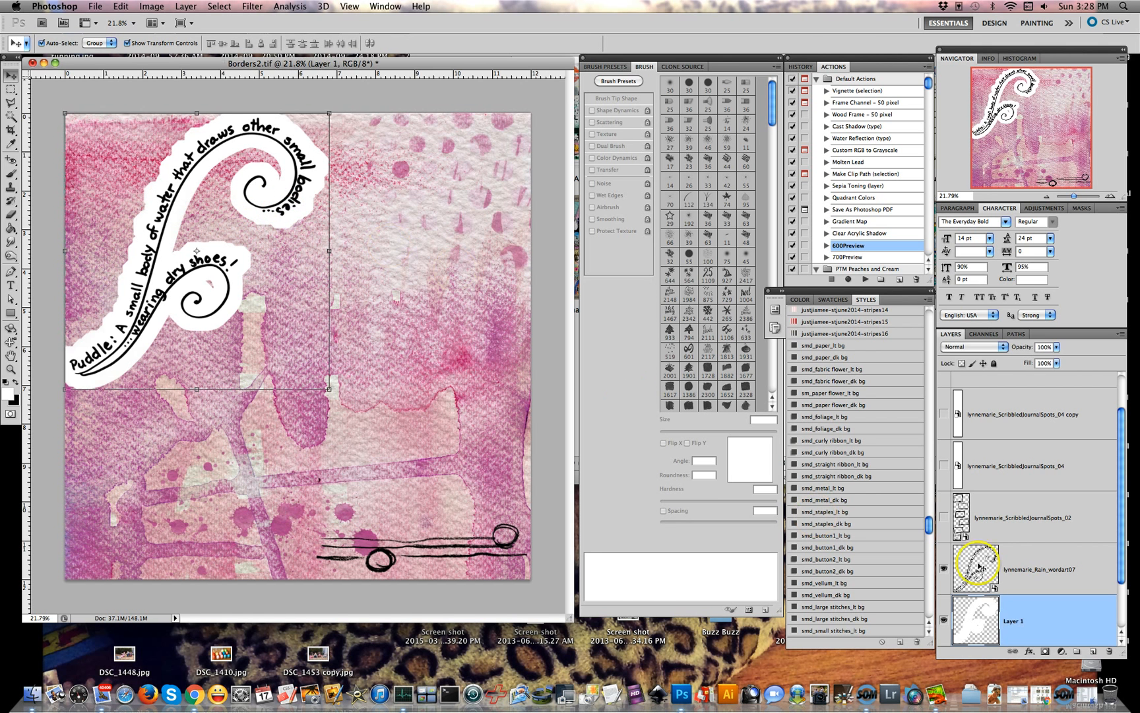
Switch to the M3_Apr16 window in Finder and open the lbw_M3_apr16_ADDON_pp paper folder
key("F9")
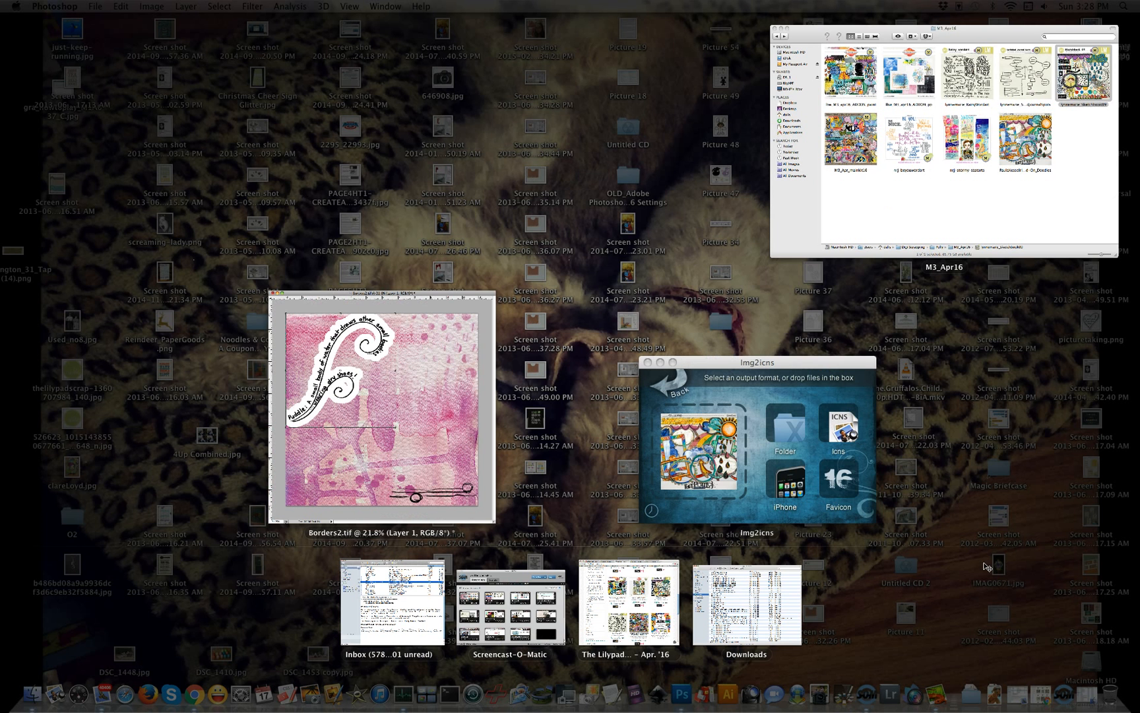
left_click(944, 198)
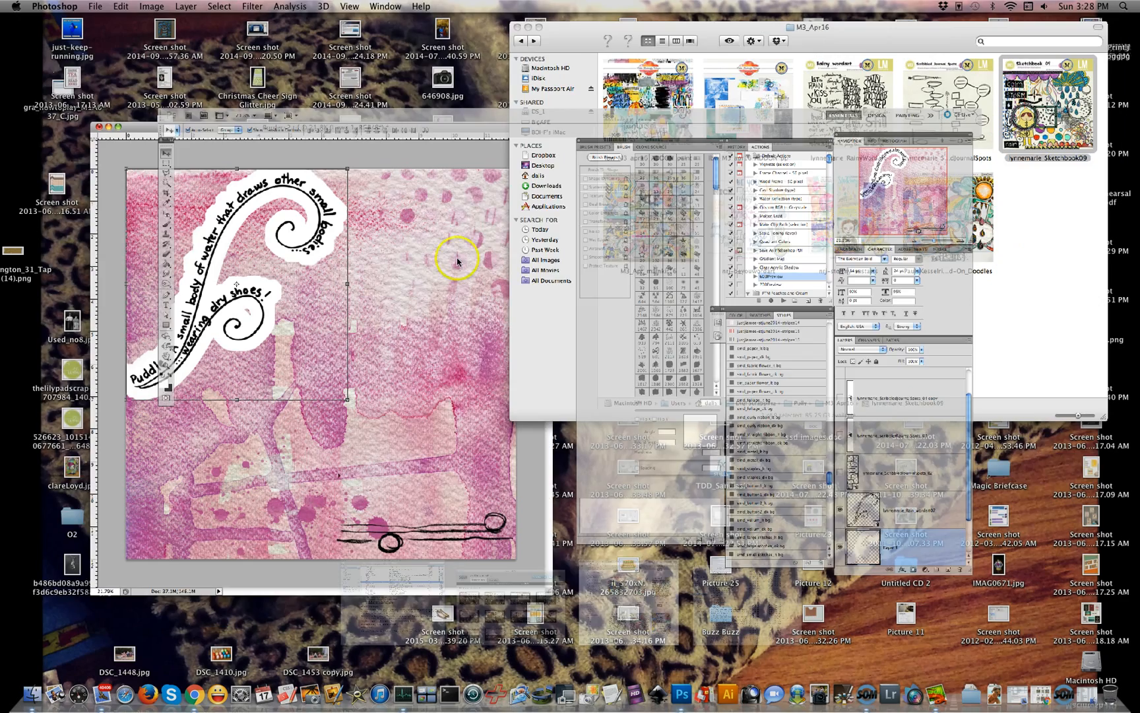
key("space")
key("space")
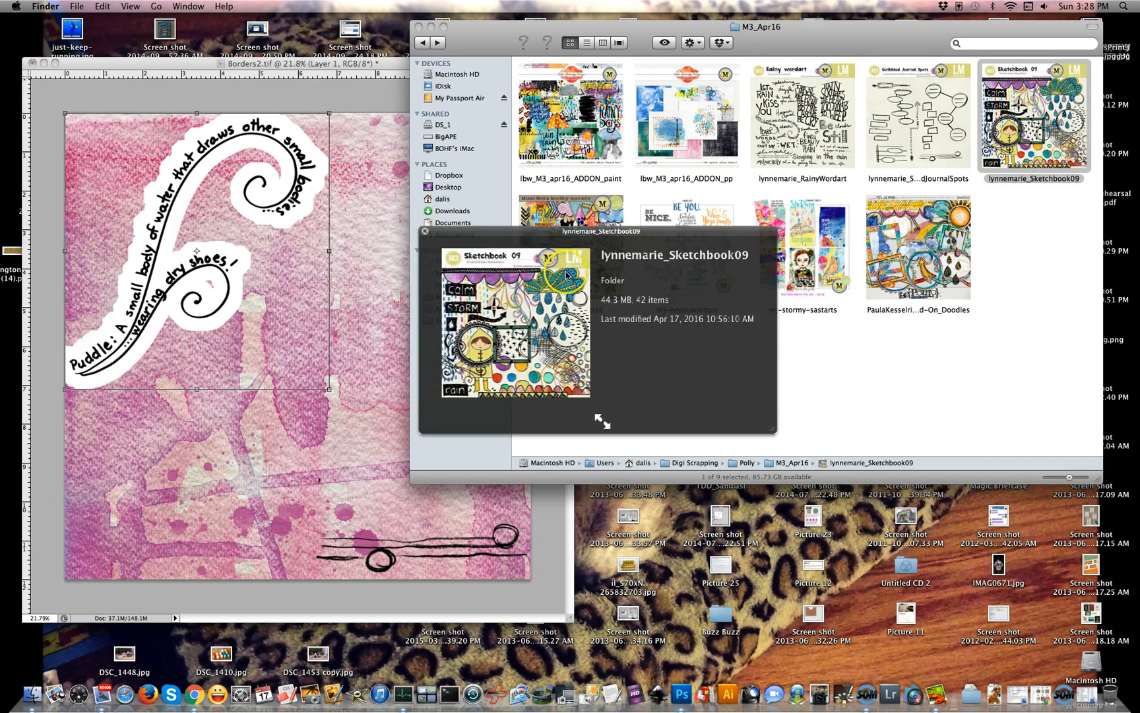
double_click(720, 149)
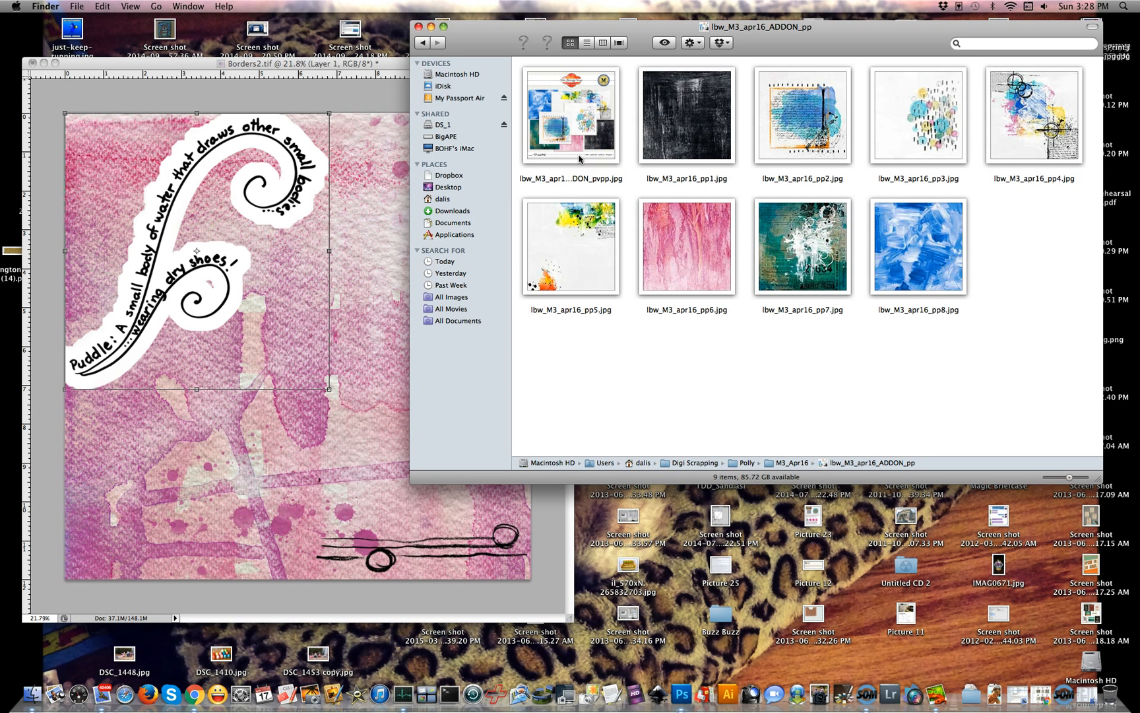
Place the black paper lbw_M3_apr16_pp1.jpg on the Borders2.tif page in Photoshop, directly above Layer 1 and at full page size
left_click_drag(683, 145, 310, 330)
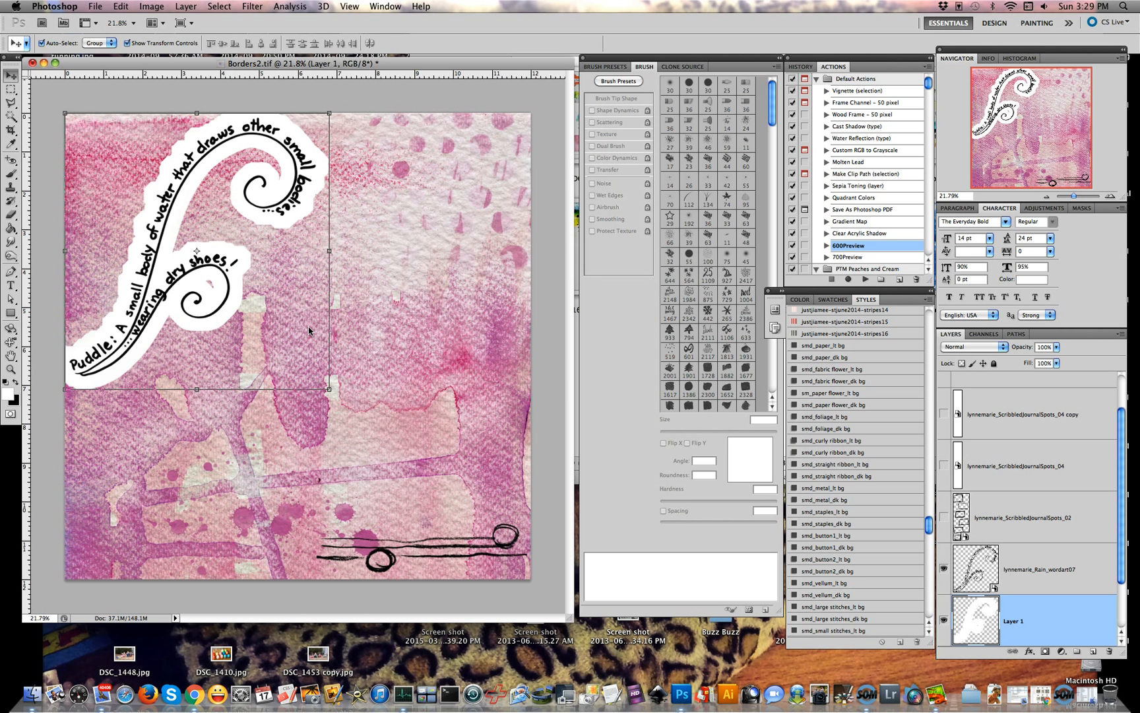
key("super+t")
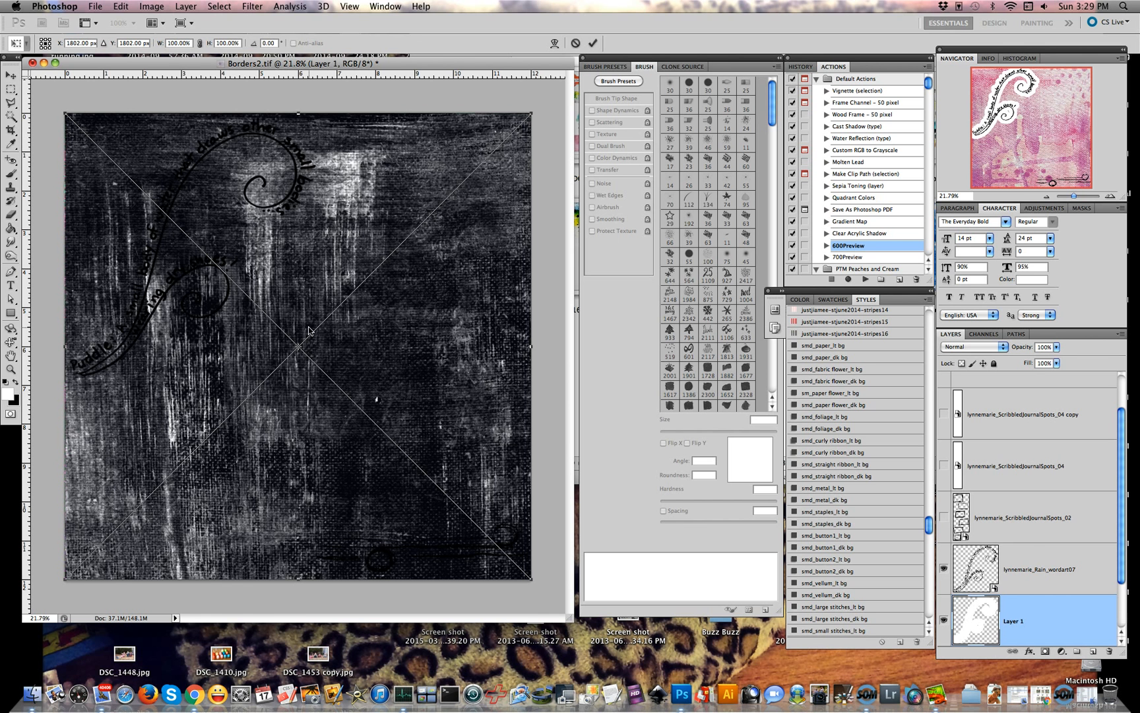
key("Return")
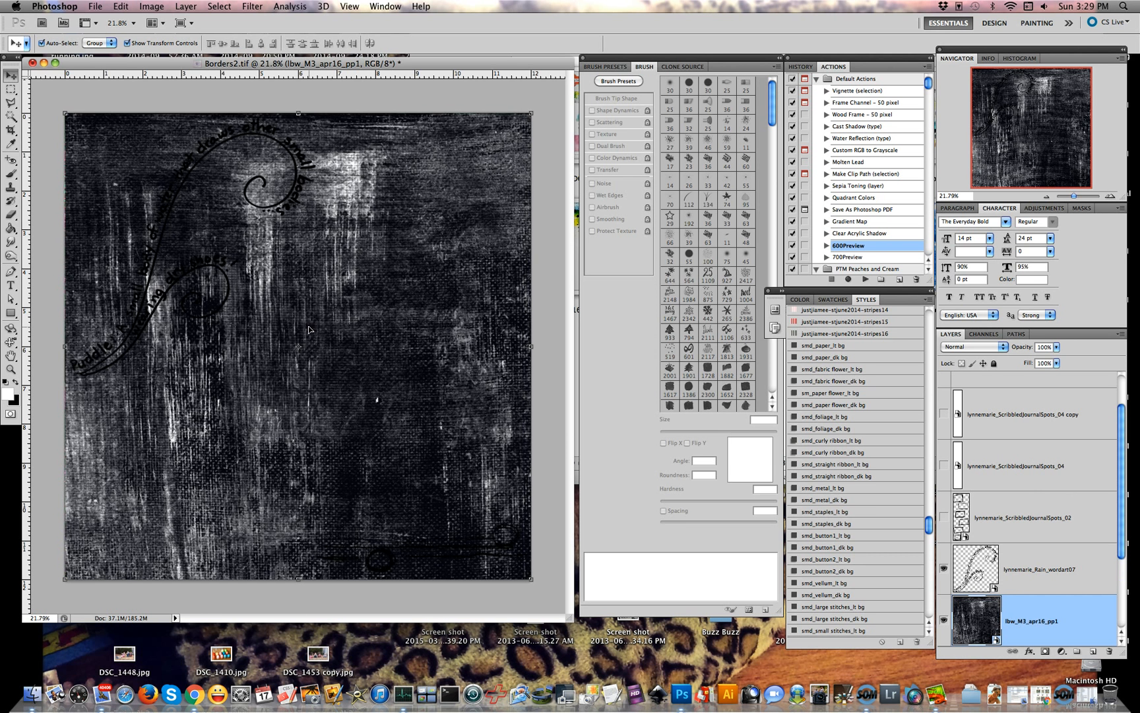
Clip the black paper to the word art's backing shape and merge it down into Layer 1
key("super+alt+g")
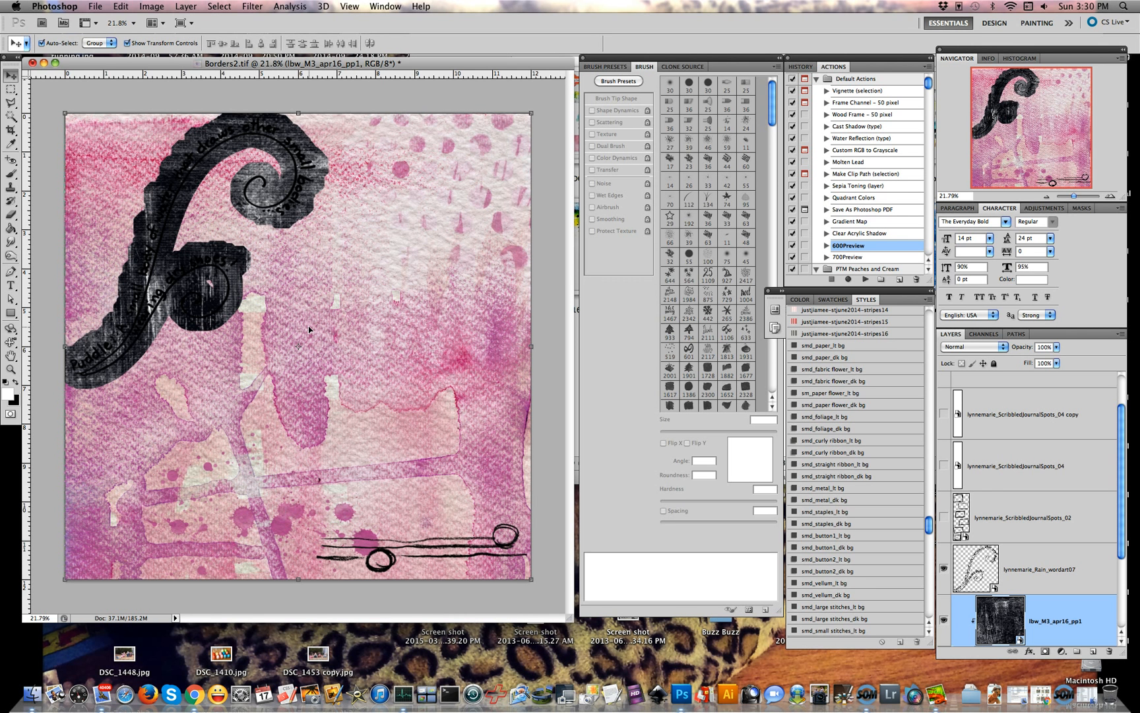
left_click(309, 329)
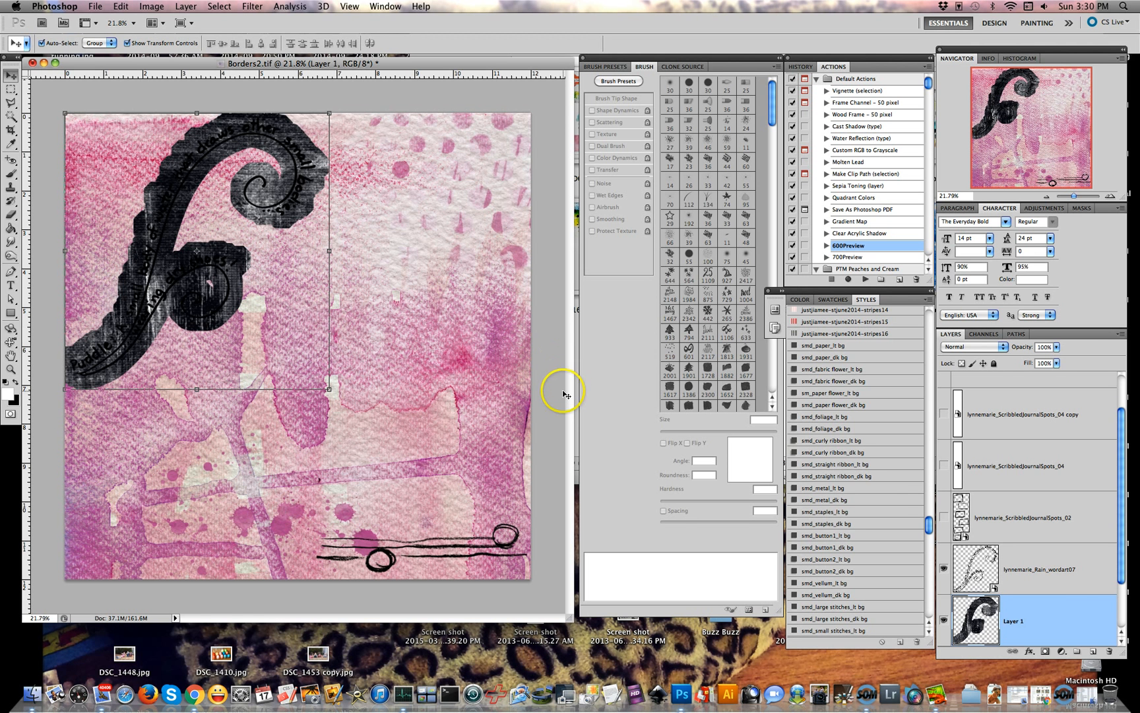
Try the Difference and Subtract blend modes on the lynnemarie_Rain_wordart07 layer and settle on Divide
left_click(1037, 575)
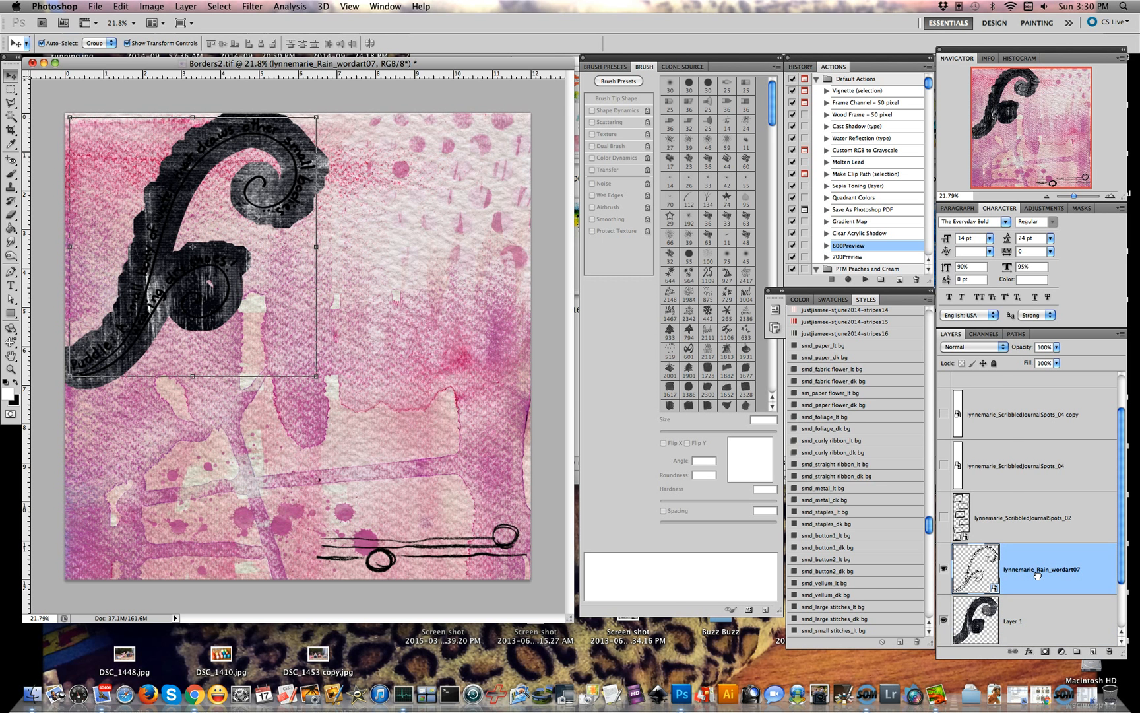
left_click(989, 347)
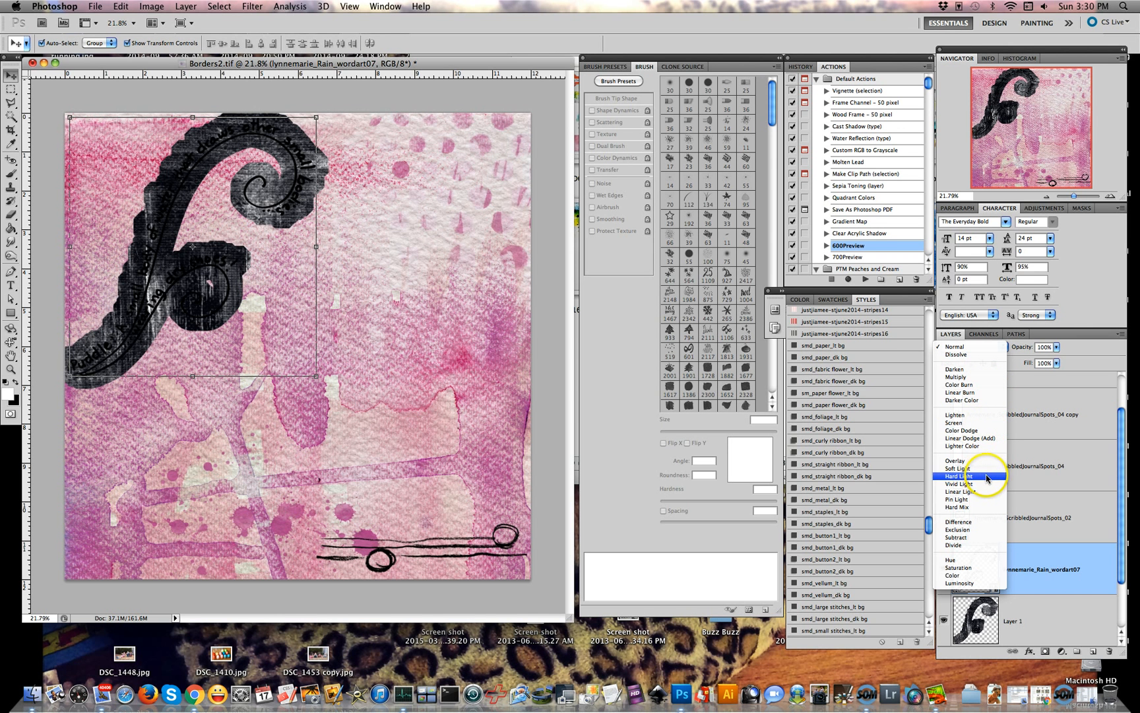
left_click(995, 522)
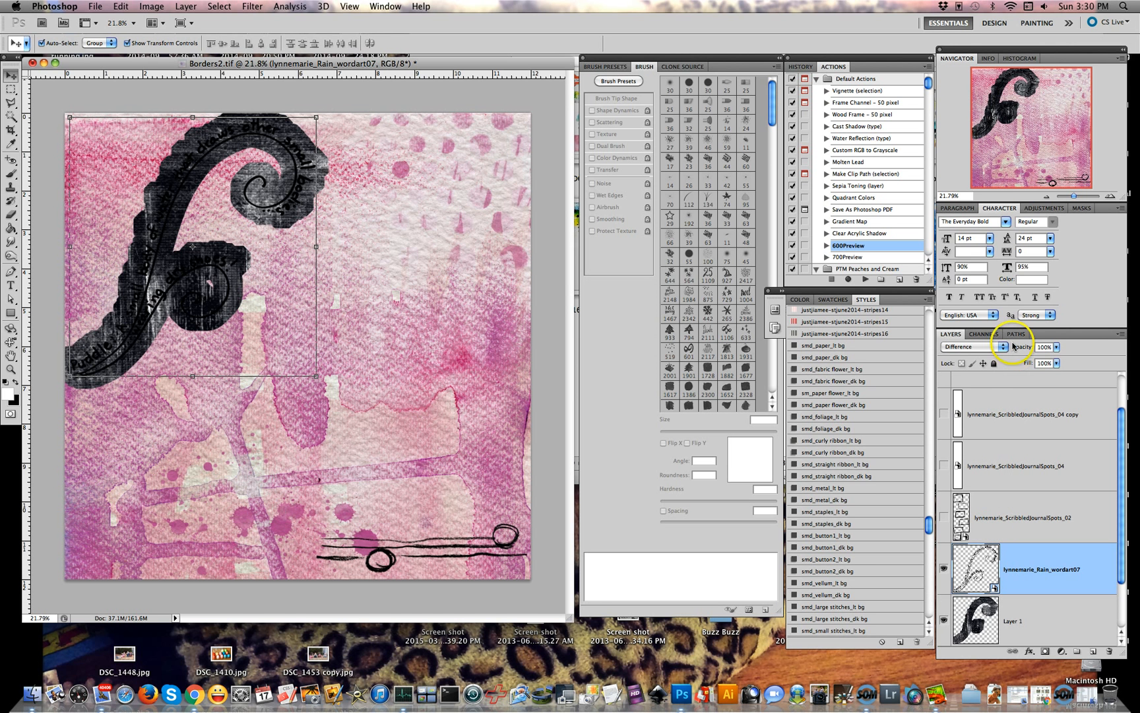
left_click(985, 349)
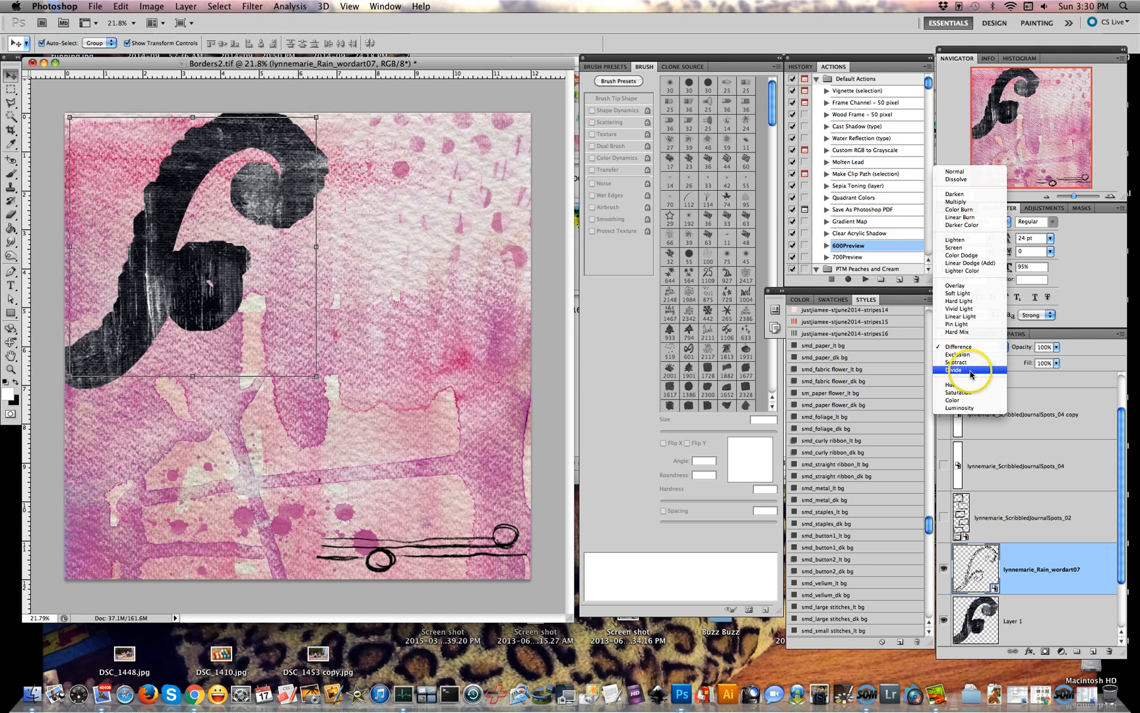
left_click(970, 370)
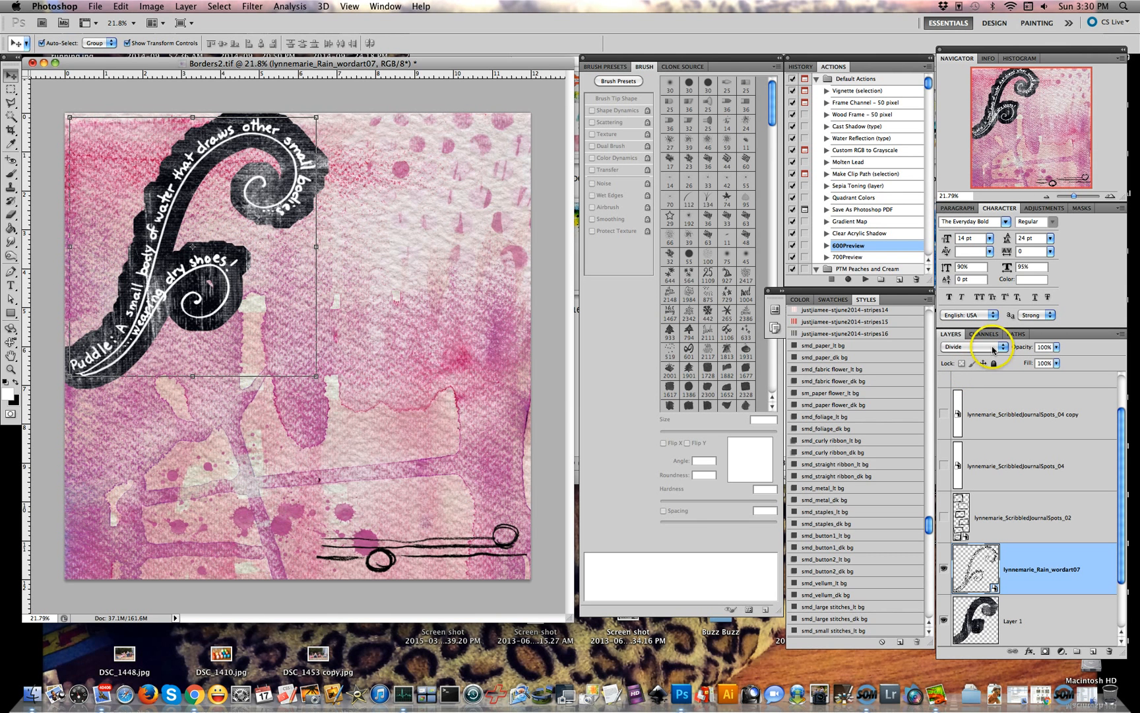
left_click(988, 346)
left_click(982, 340)
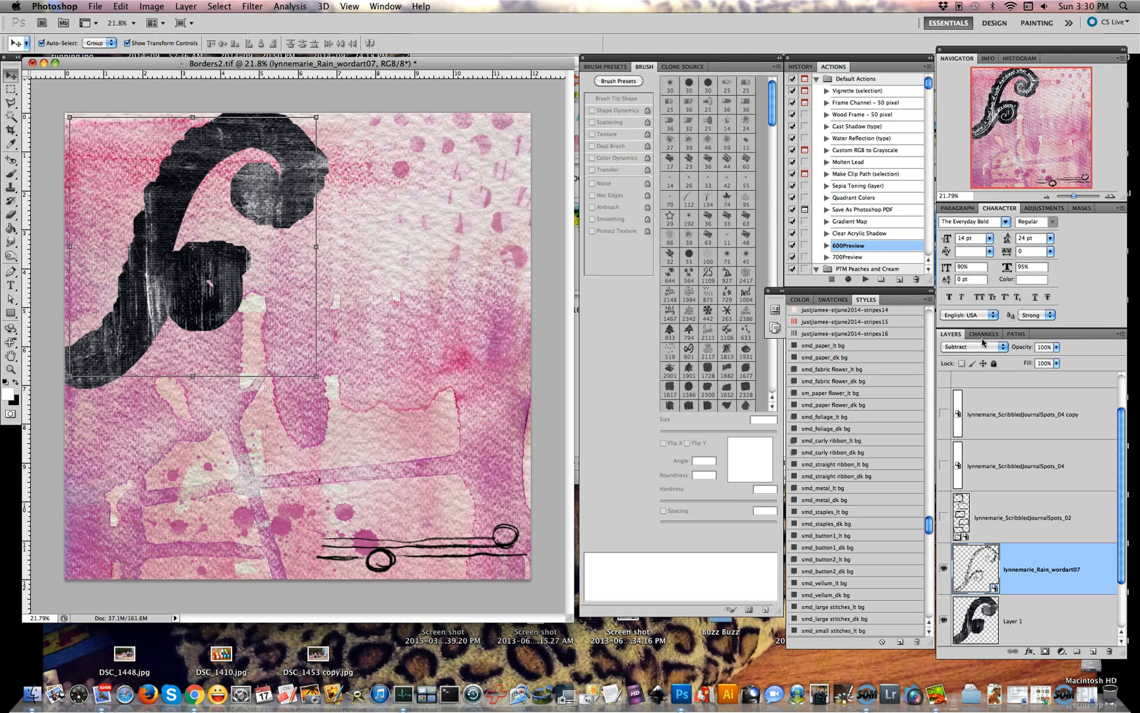
left_click(988, 347)
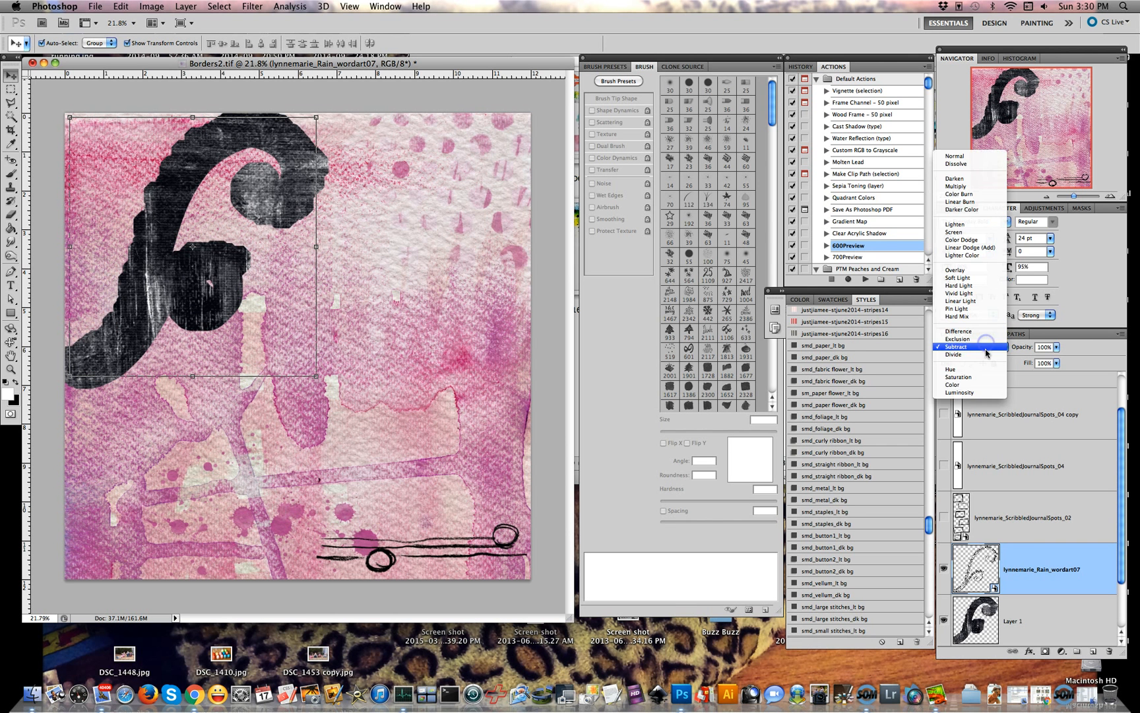
left_click(985, 358)
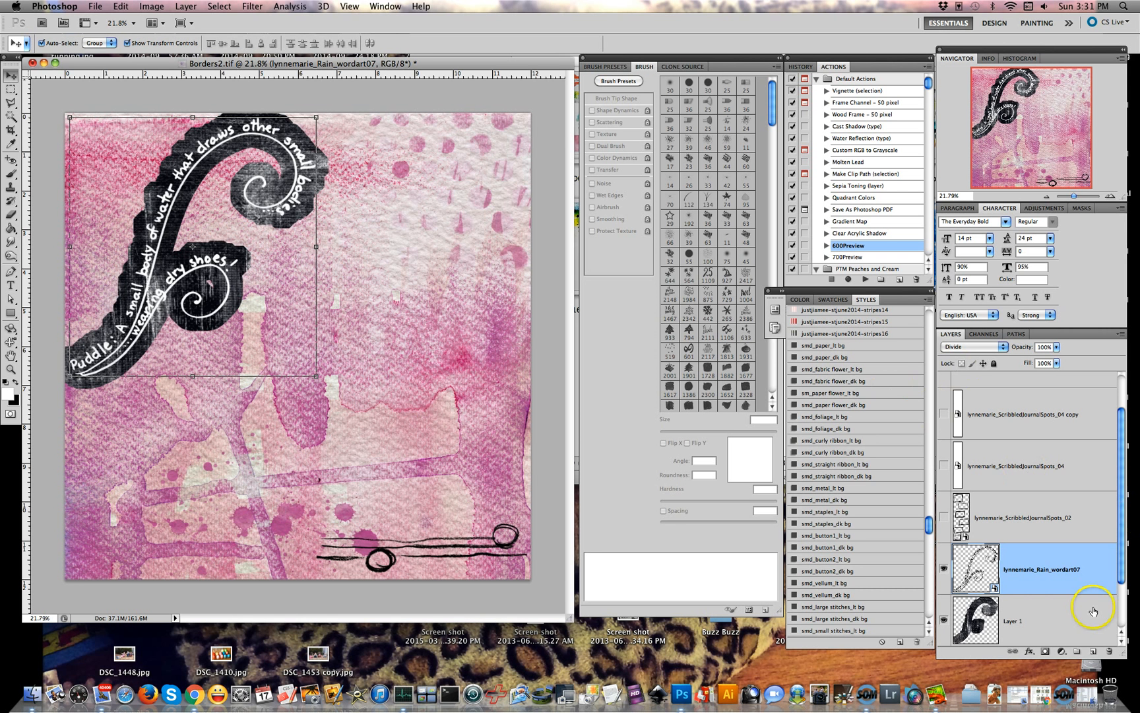
Link the lynnemarie_Rain_wordart07 layer with Layer 1
left_click(1042, 635, "shift")
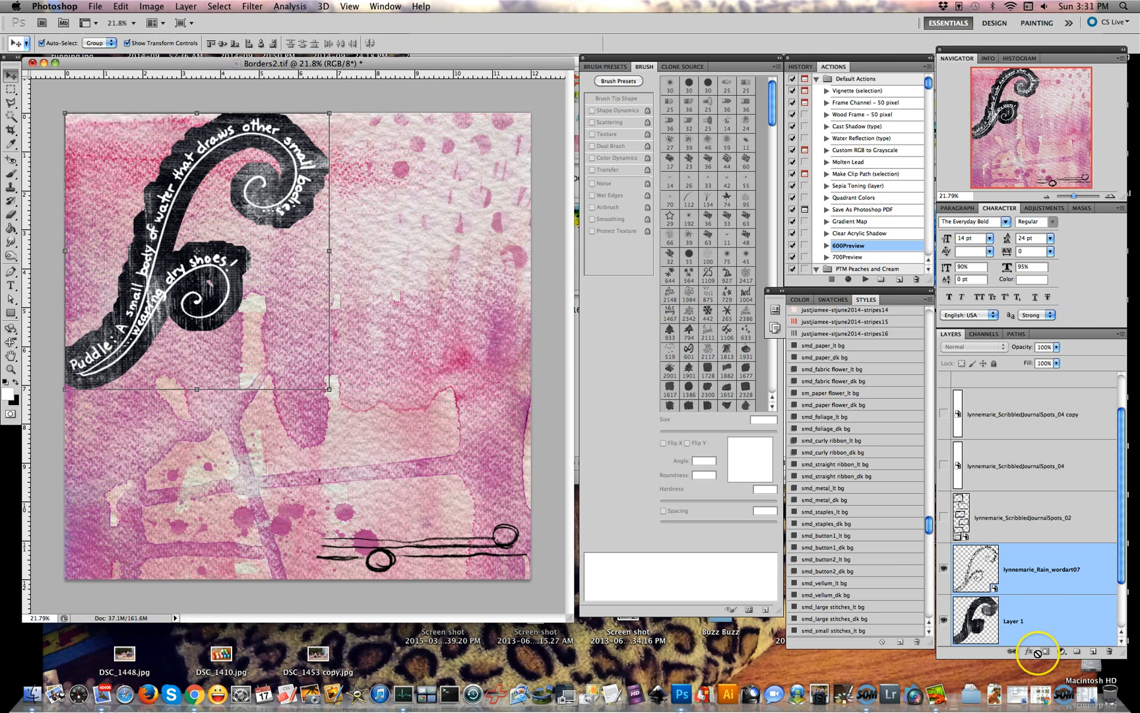
left_click(1012, 651)
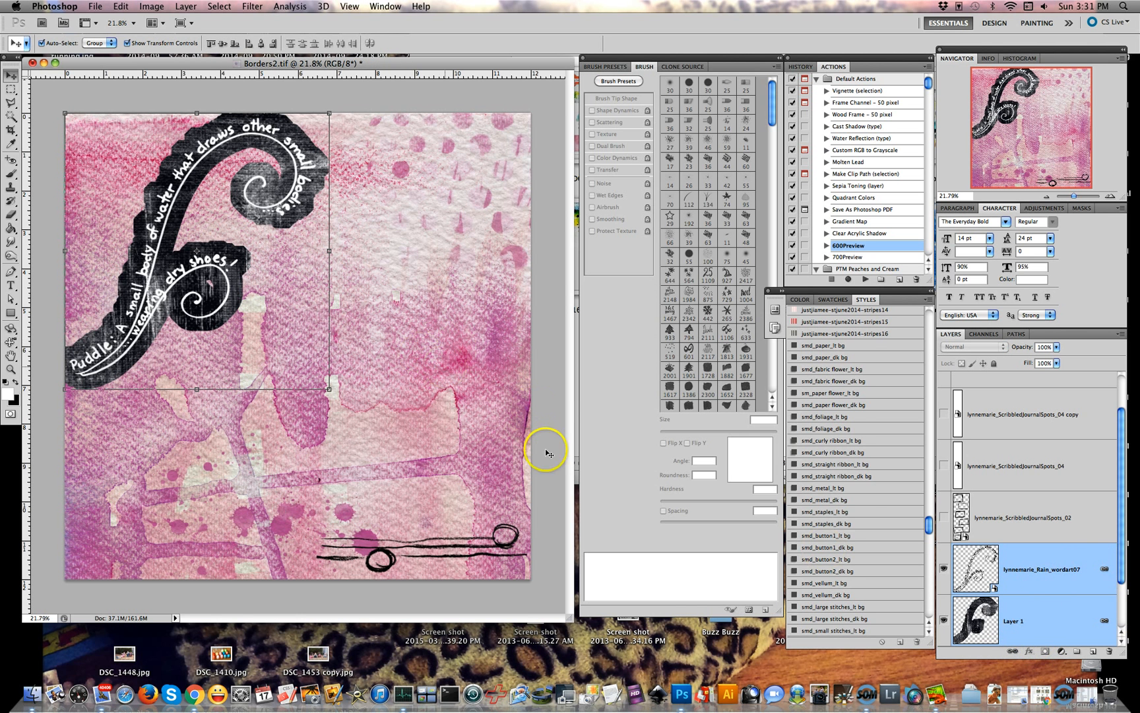
Move the scribbled line border toward the page's left edge and add two copies, lining them up end to end along the page bottom
left_click(506, 548)
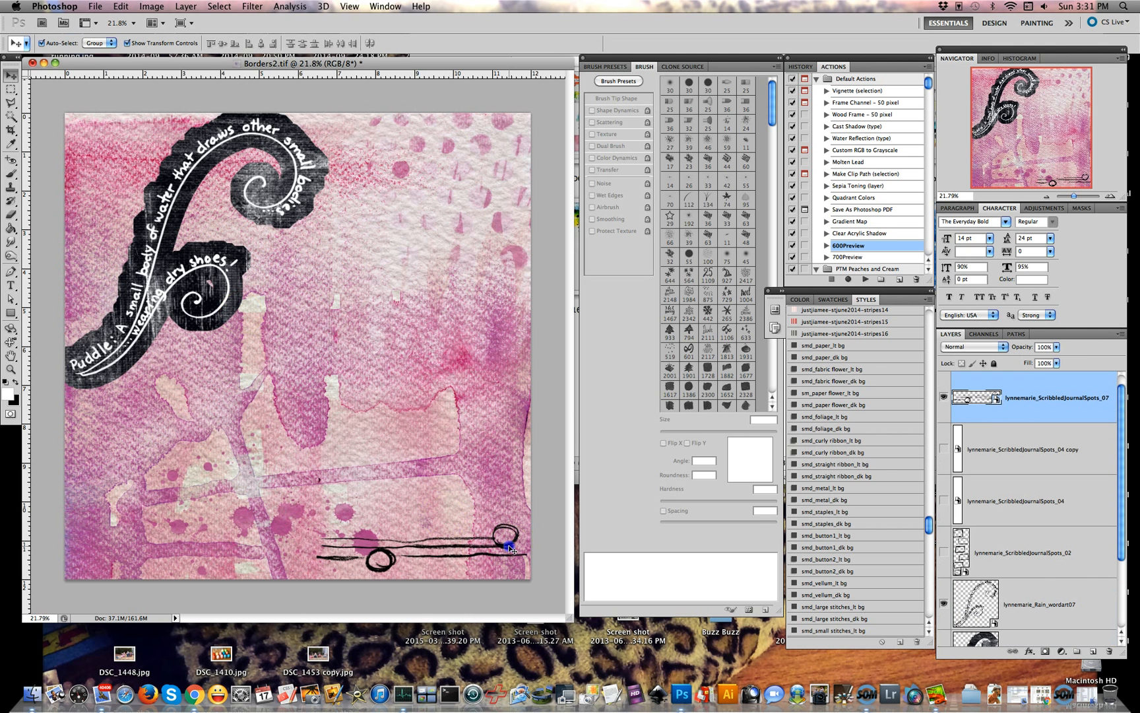
mouse_move(506, 548)
left_mouse_down()
mouse_move(270, 538)
mouse_move(258, 548)
mouse_move(454, 547)
left_mouse_up()
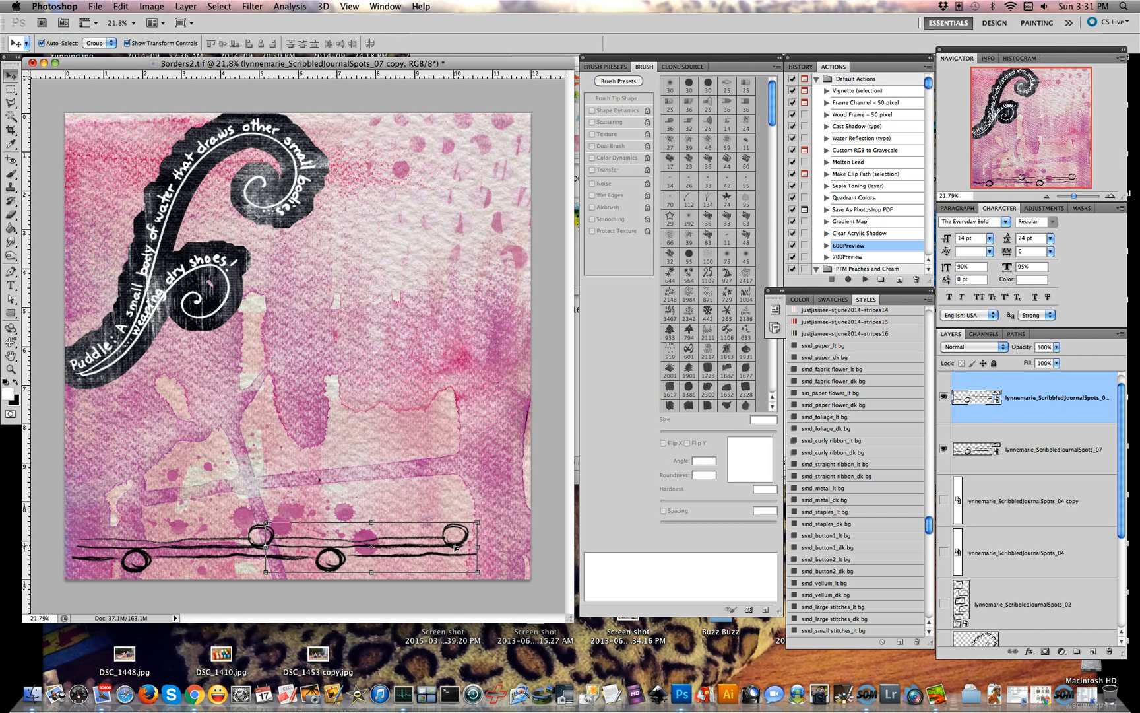
key("super+j")
left_click_drag(403, 547, 539, 542)
left_click(449, 545)
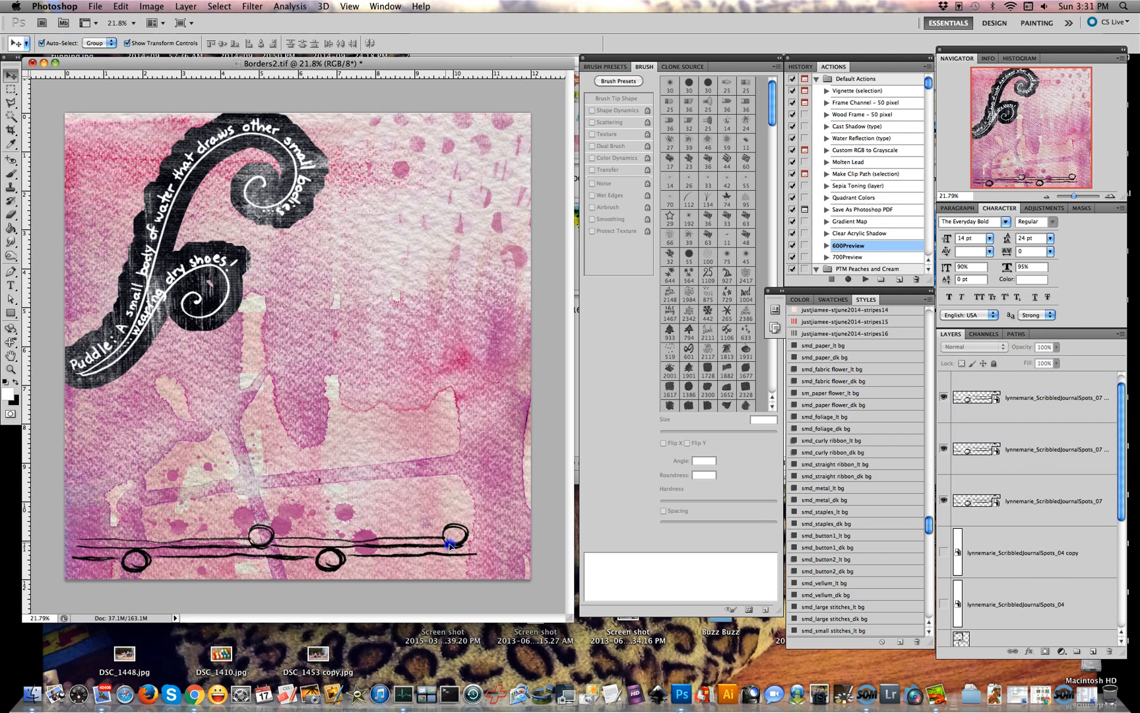
mouse_move(449, 545)
left_mouse_down()
mouse_move(563, 540)
mouse_move(458, 541)
mouse_move(515, 538)
left_mouse_up()
left_click(388, 540)
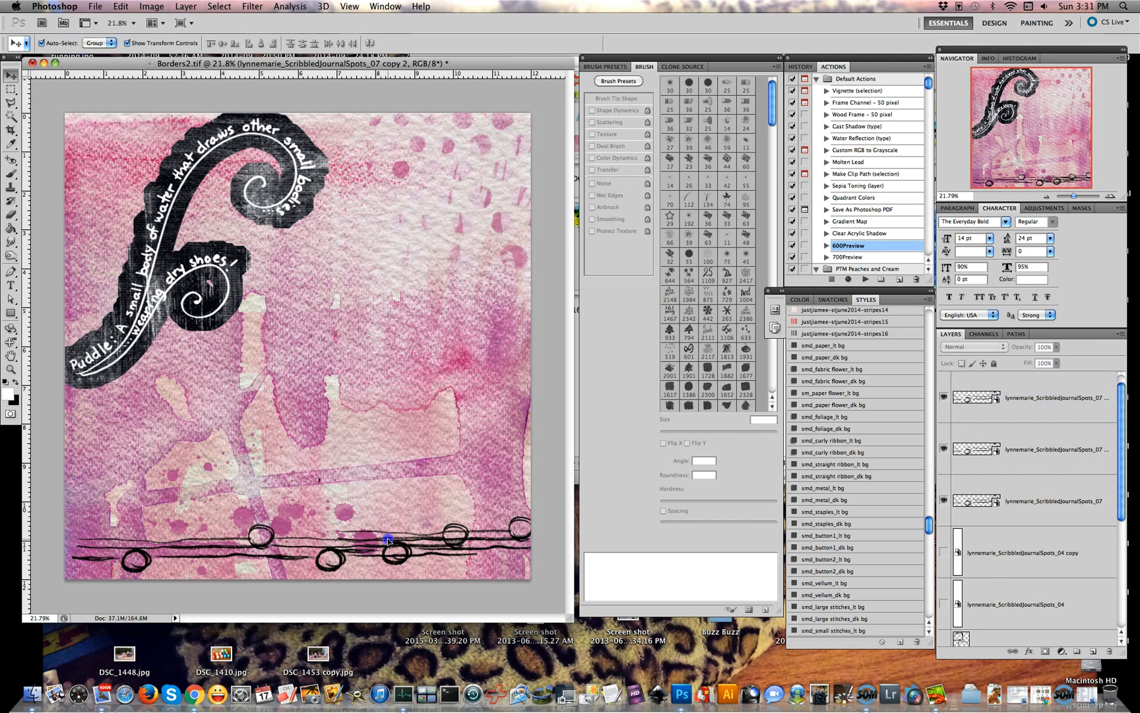
left_click_drag(388, 540, 476, 540)
left_click(451, 551)
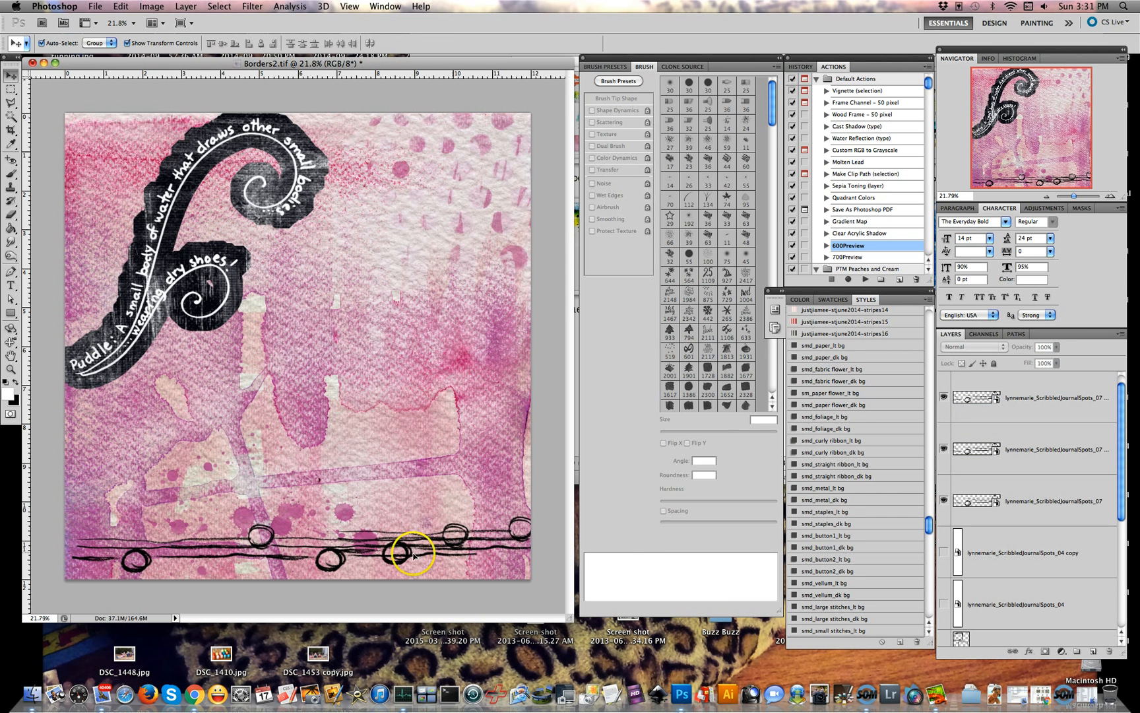
left_click(464, 553)
left_click_drag(496, 549, 537, 553)
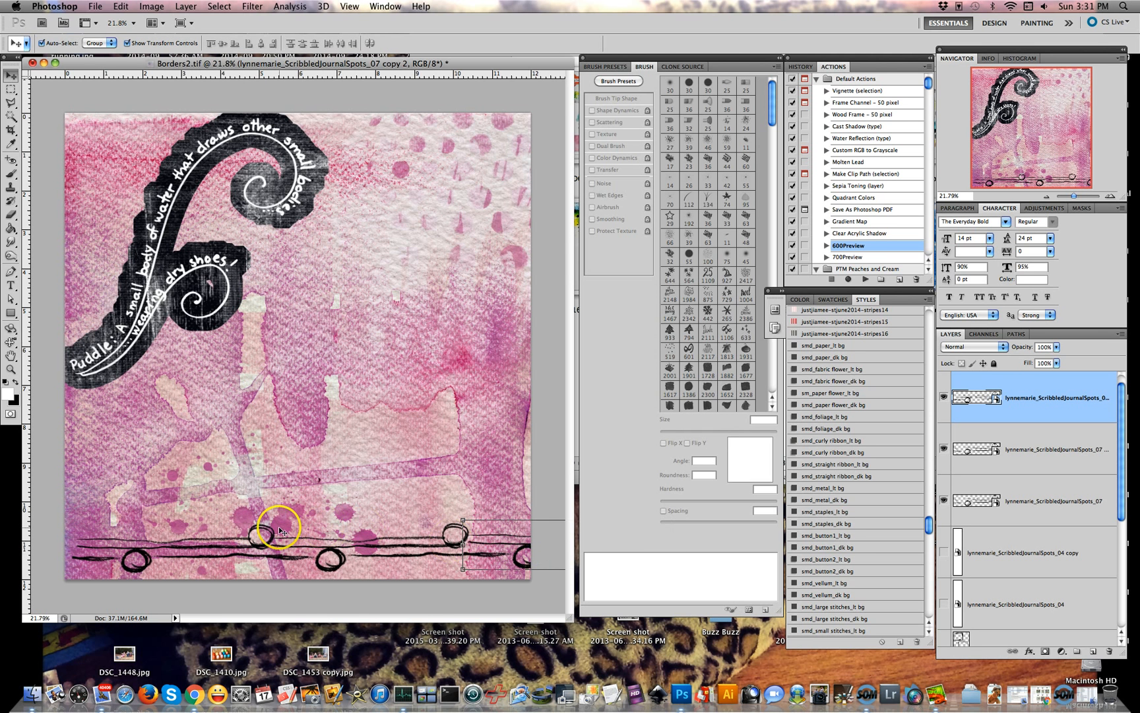
Shift all three scribbled border pieces together to the left so they span the page width, and merge them into one layer
left_click(335, 554, "shift")
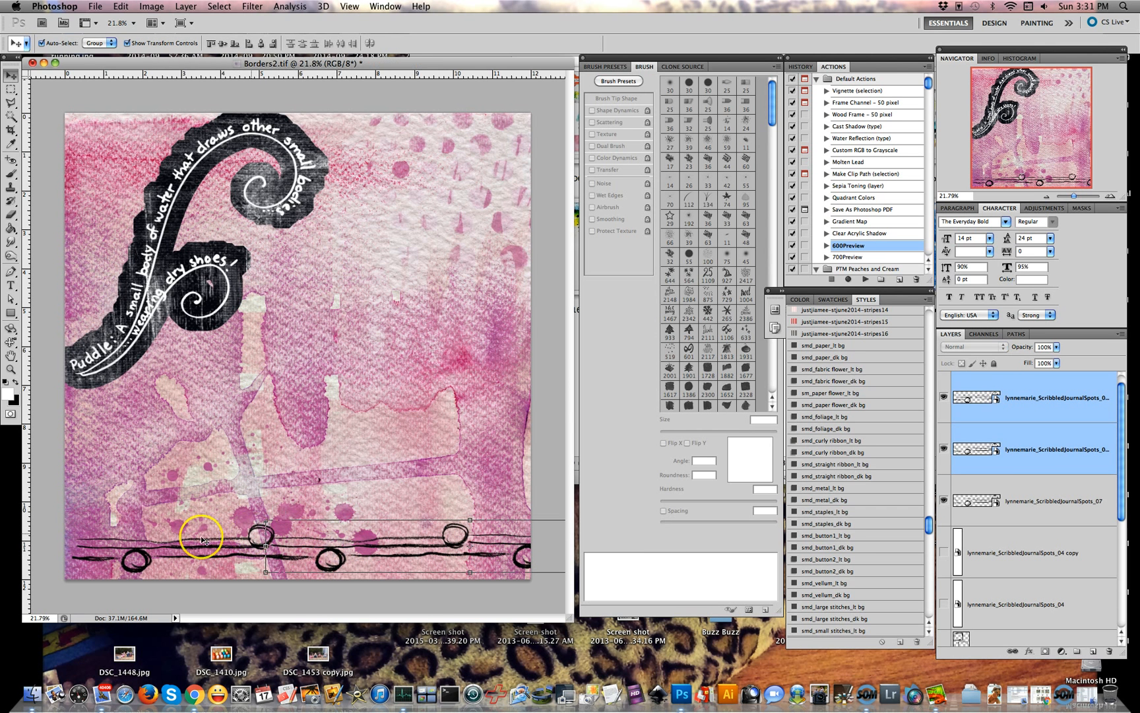
left_click(141, 559, "shift")
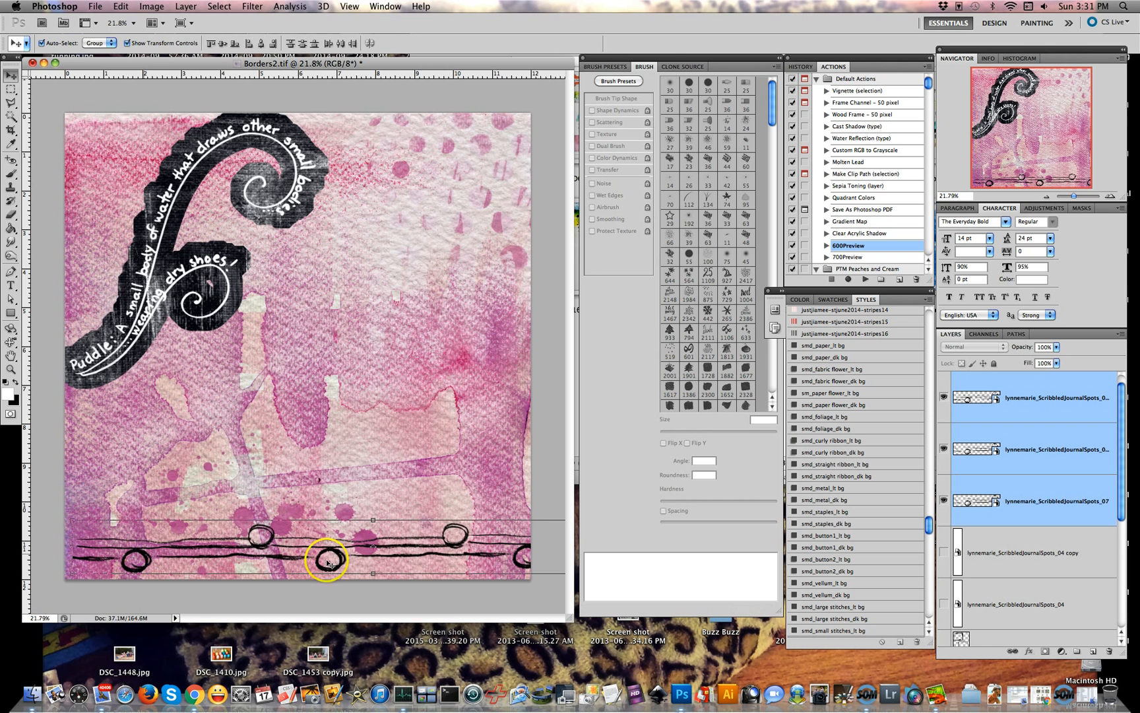
left_click_drag(450, 543, 409, 545)
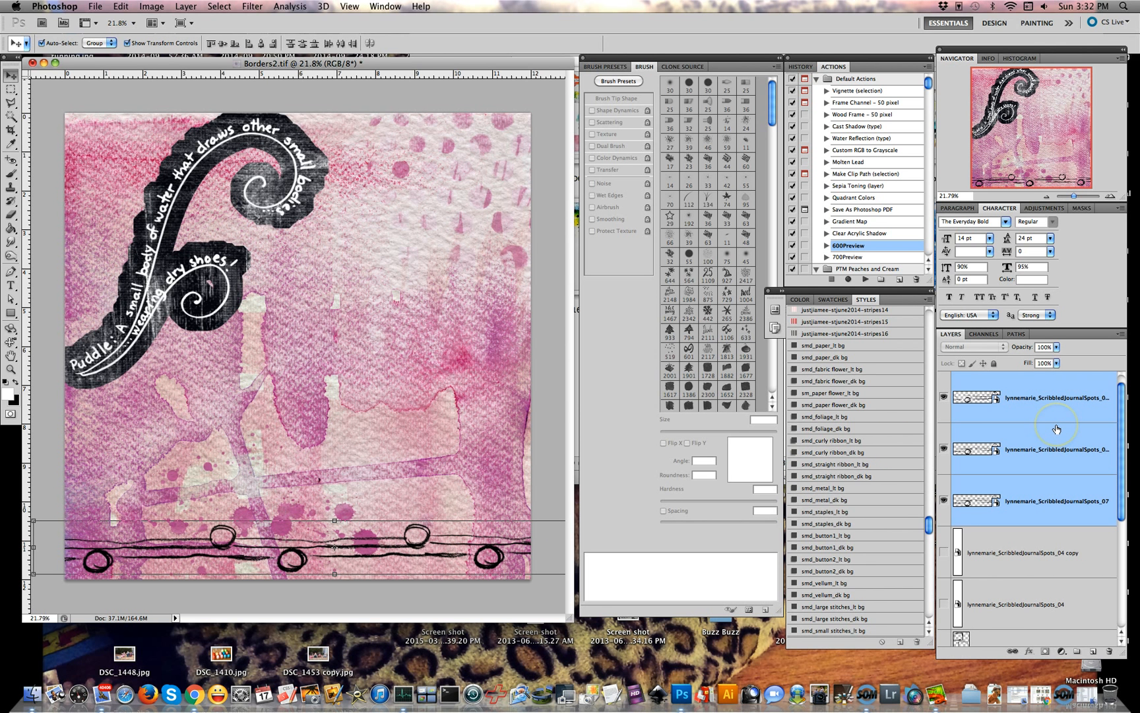
key("super+e")
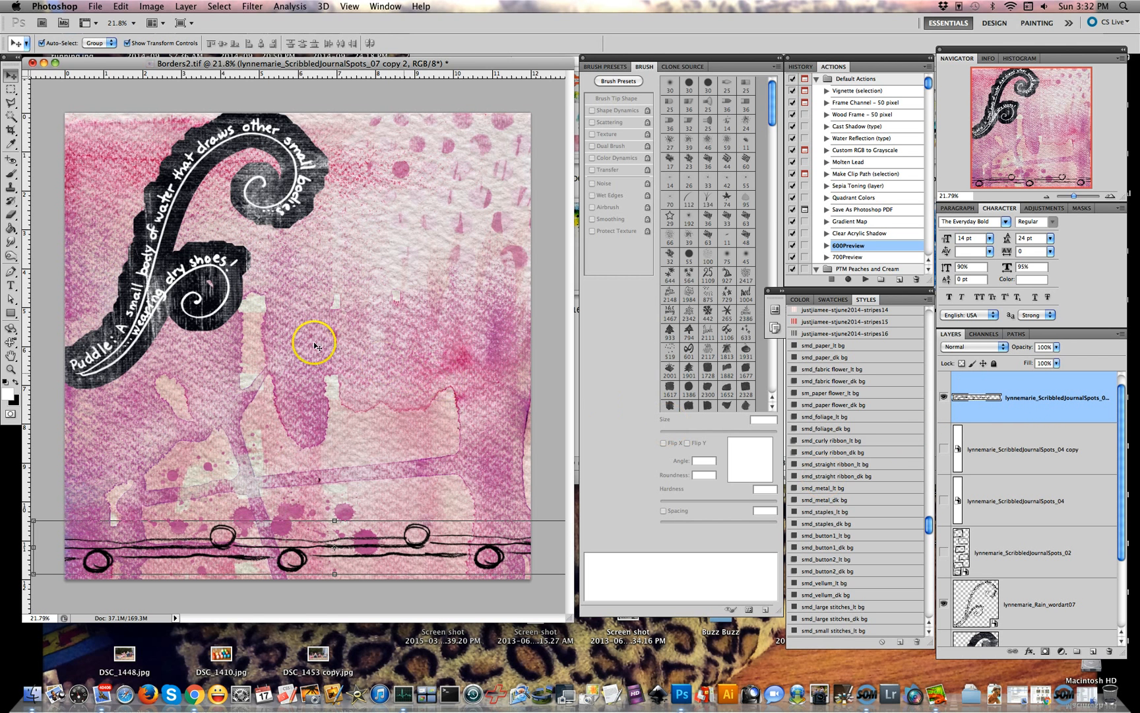
left_click(186, 6)
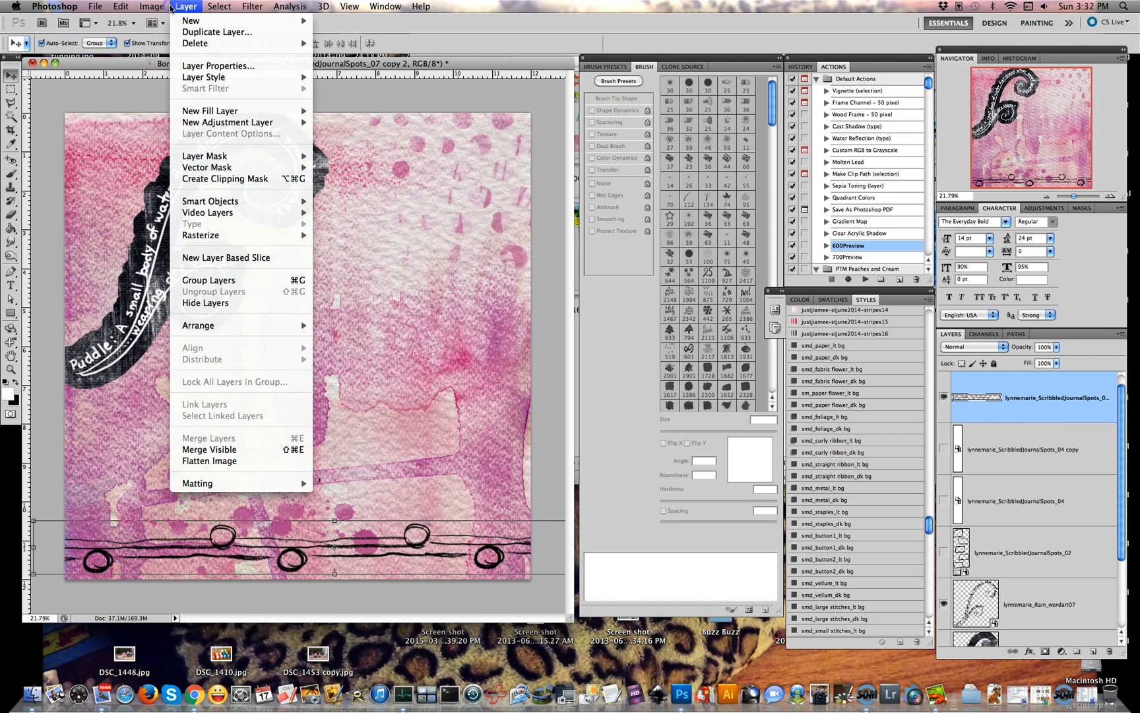
mouse_move(219, 7)
left_click(560, 367)
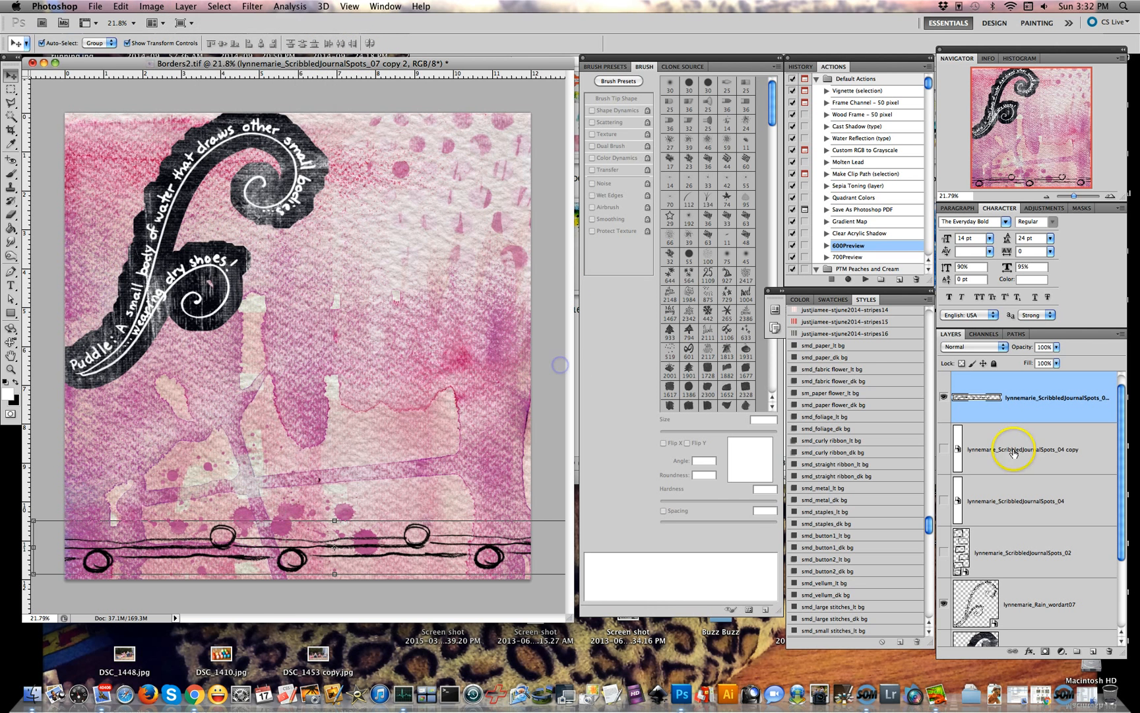
Load the merged scribbled border's outline as a selection and expand it by 50 pixels
left_click(999, 397, "super")
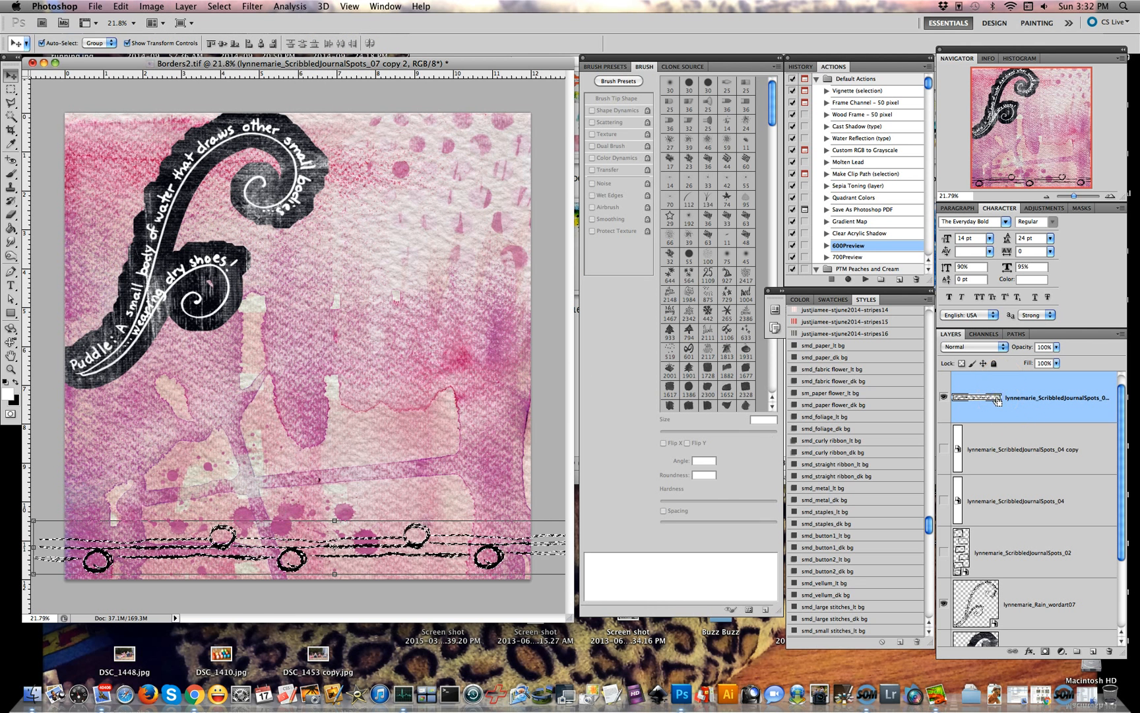
left_click(189, 9)
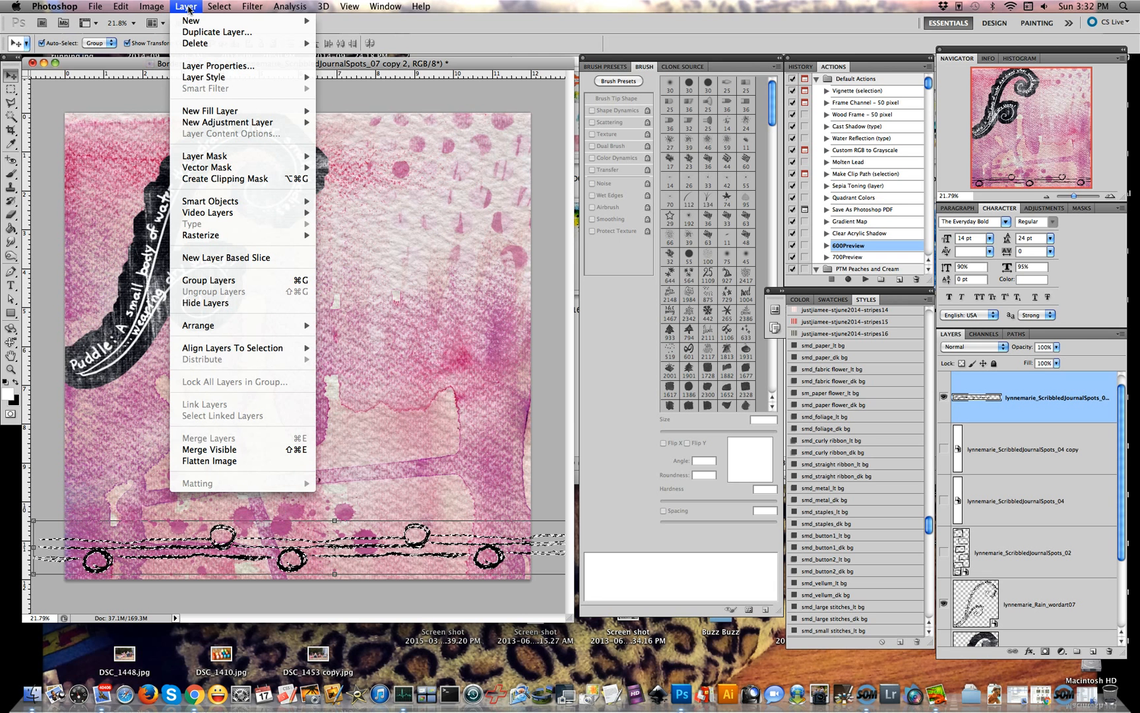
mouse_move(219, 7)
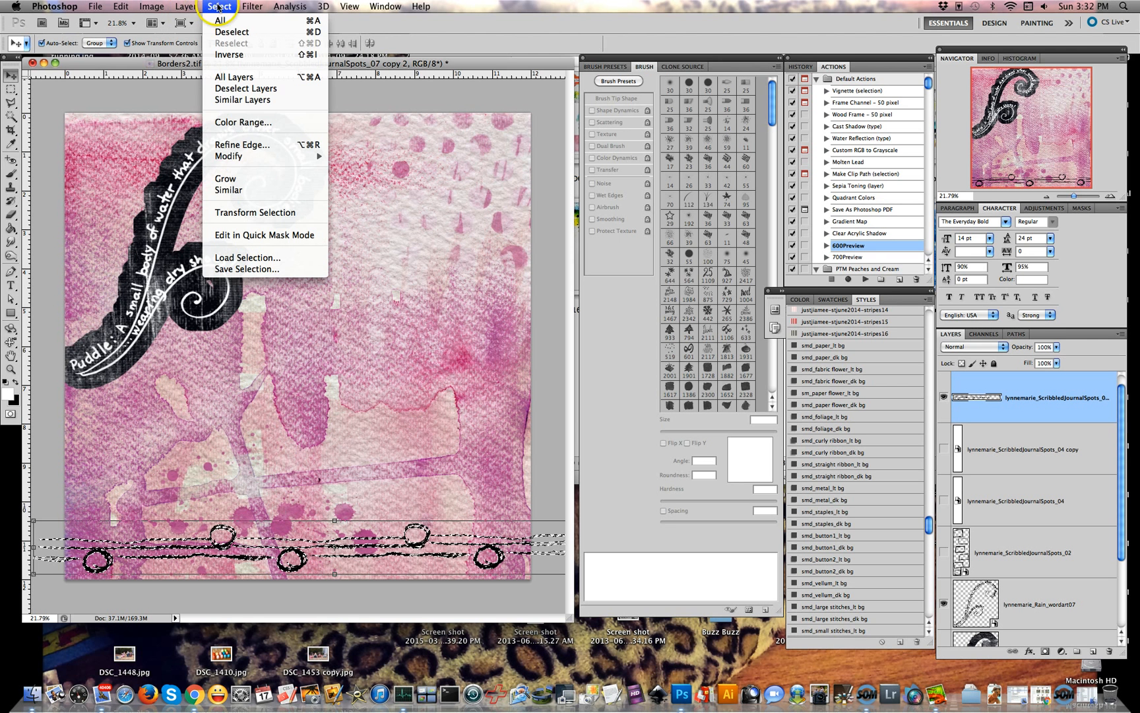
mouse_move(254, 155)
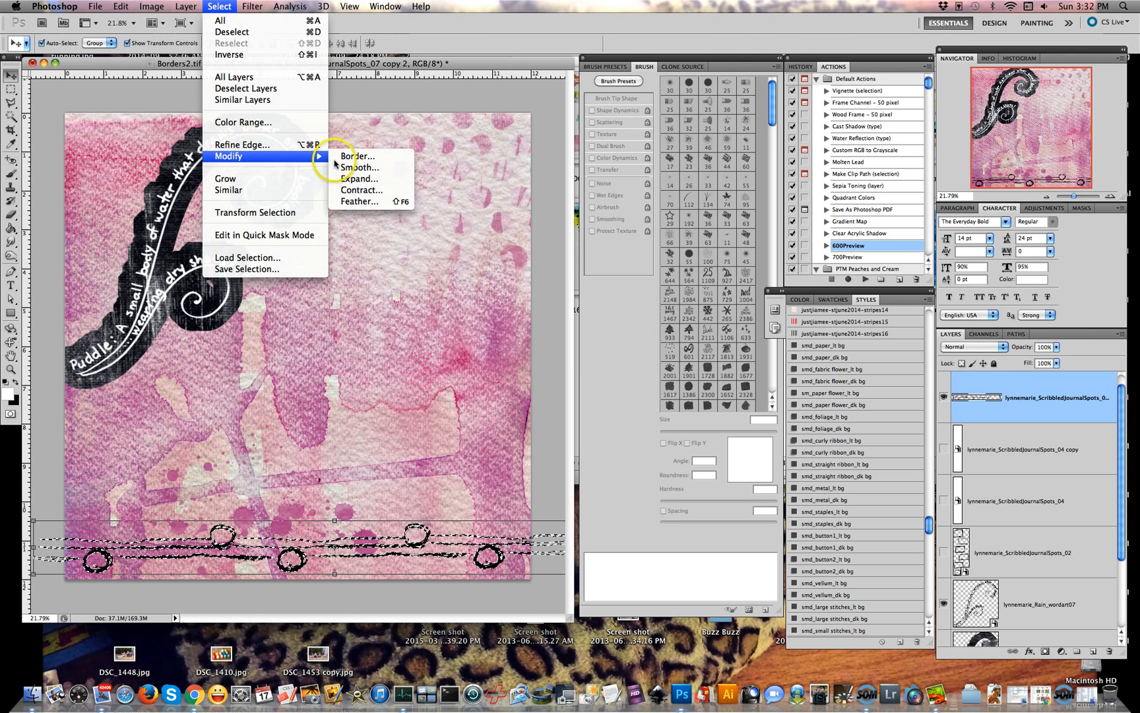
left_click(367, 184)
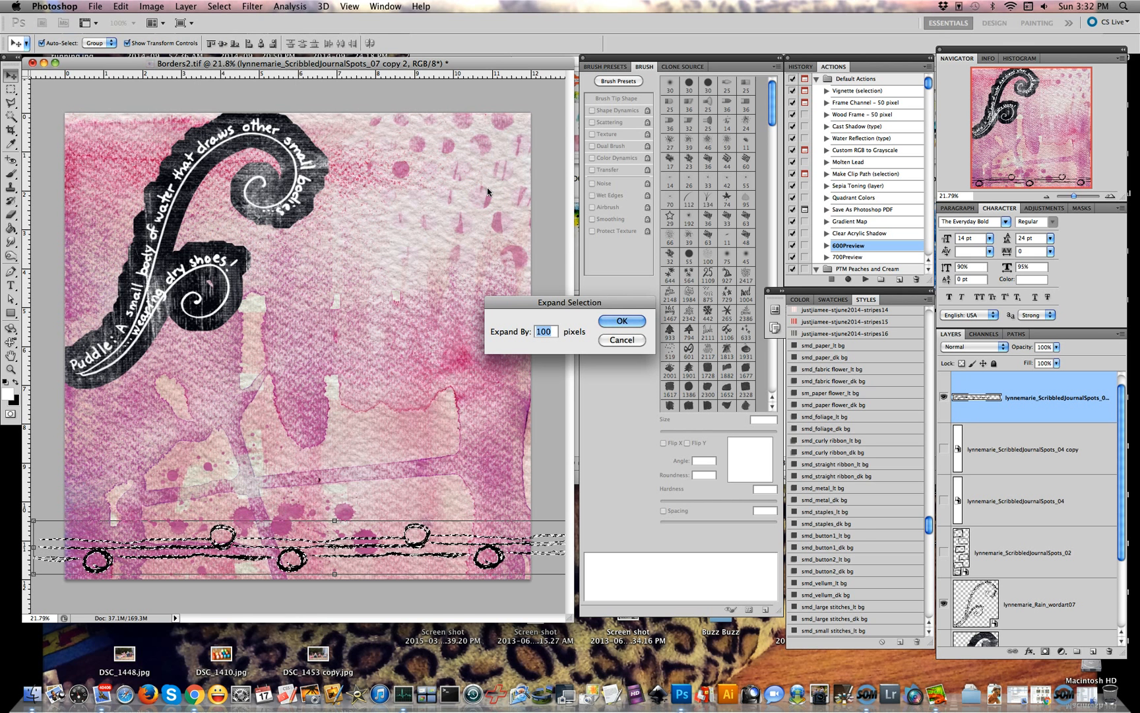
type("50")
key("Return")
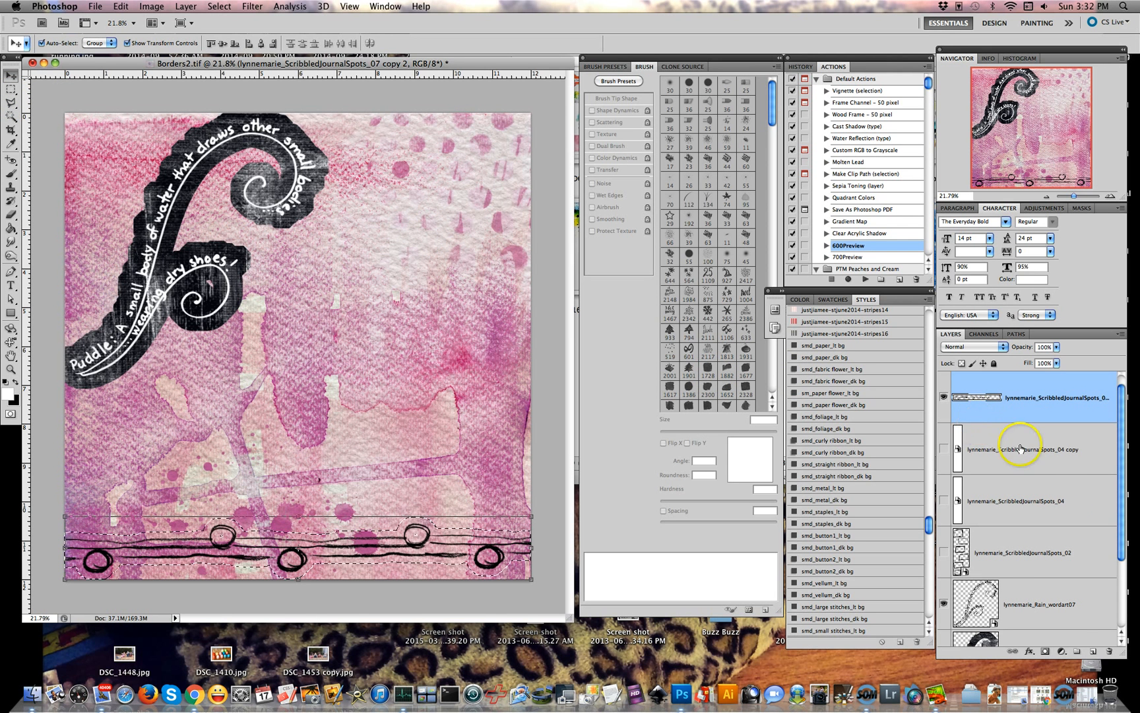
Create a new layer beneath the scribbled border, fill the expanded selection with white, and deselect
left_click(1093, 651, "super")
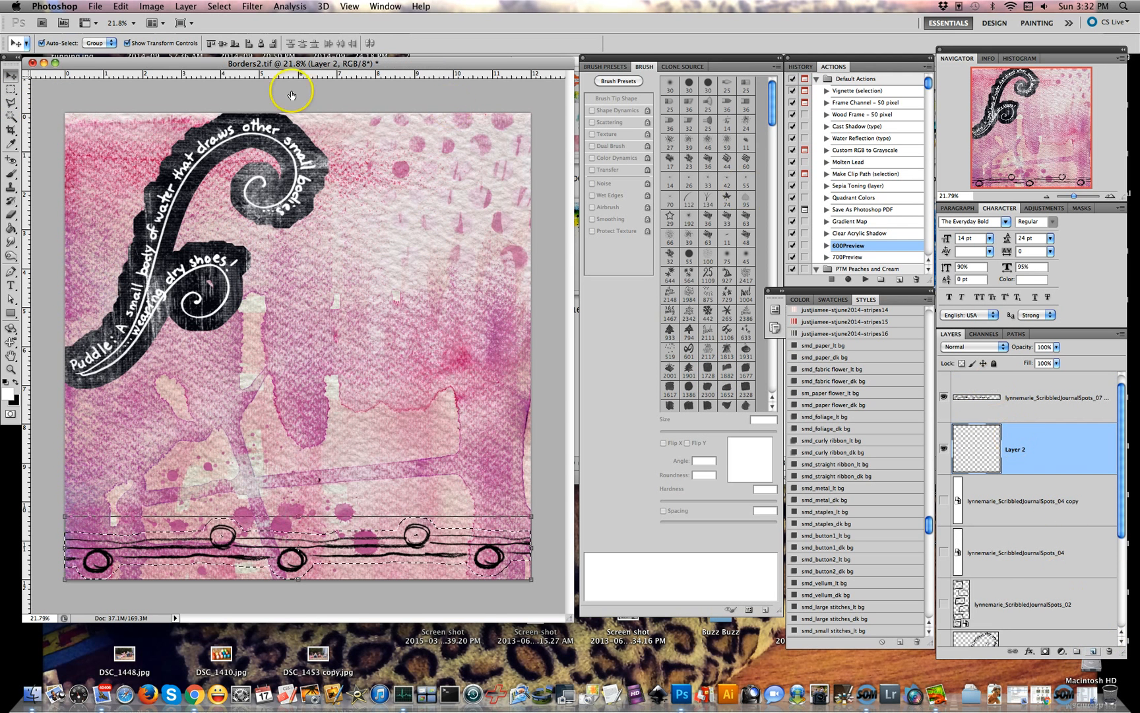
left_click(11, 229)
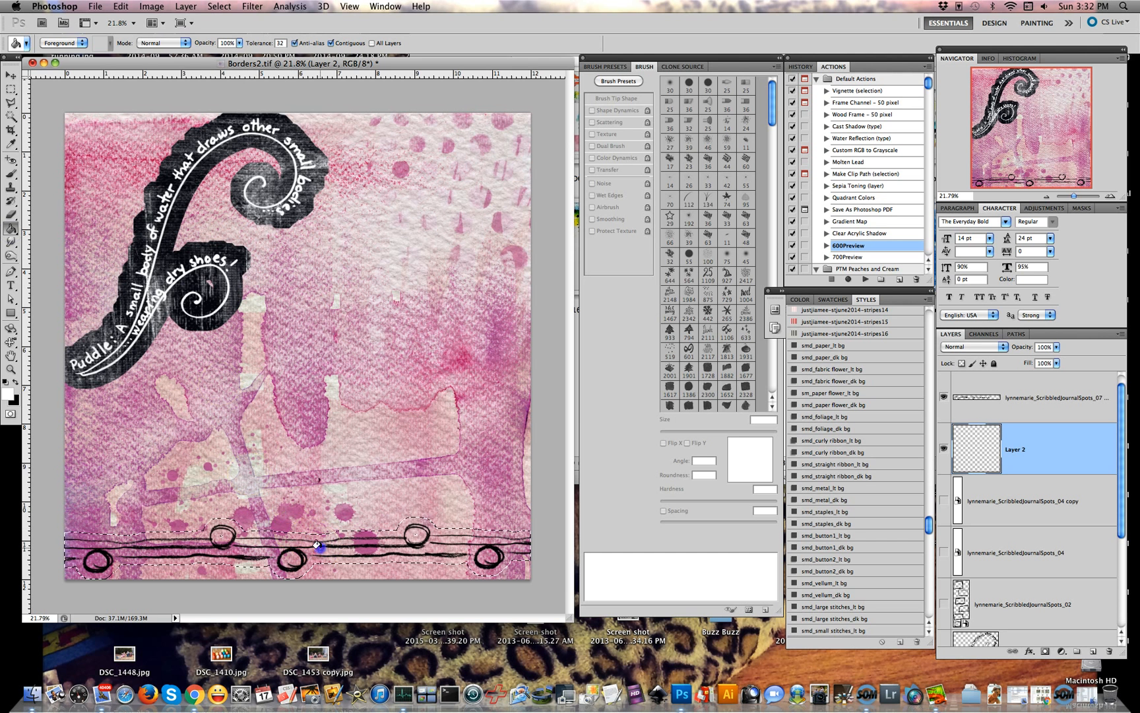
left_click(318, 546)
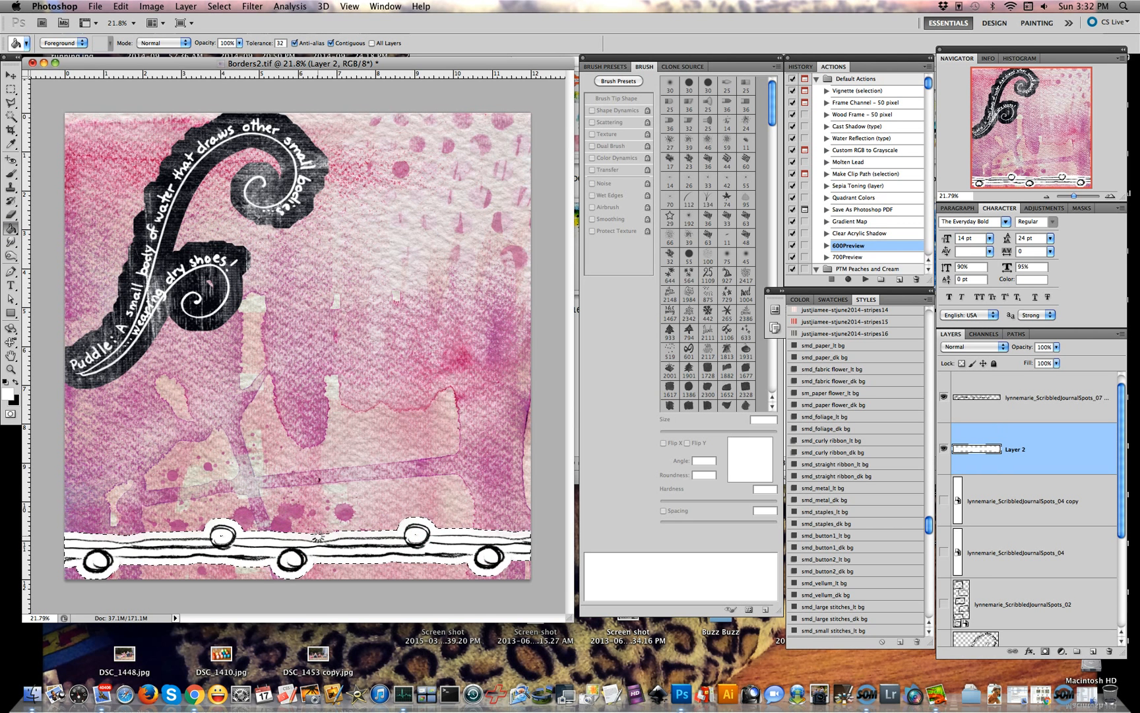
key("ctrl+d")
Hide and show the scribbled border layer to examine the white mat on its own
left_click(947, 396)
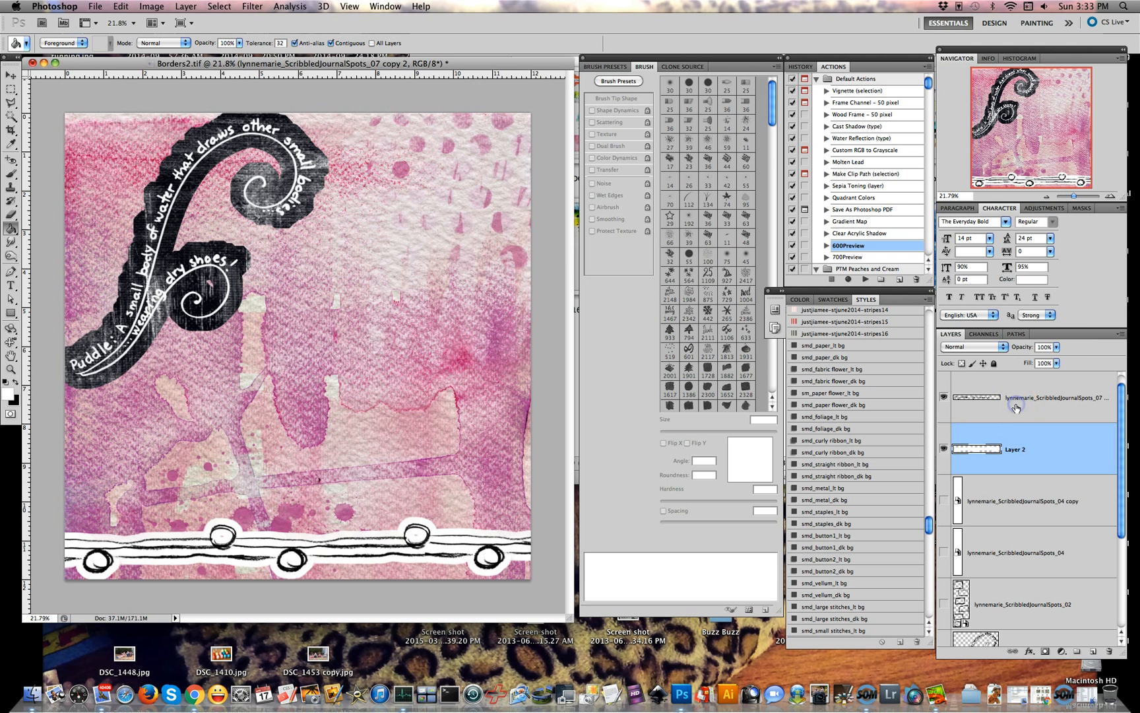
left_click(943, 396)
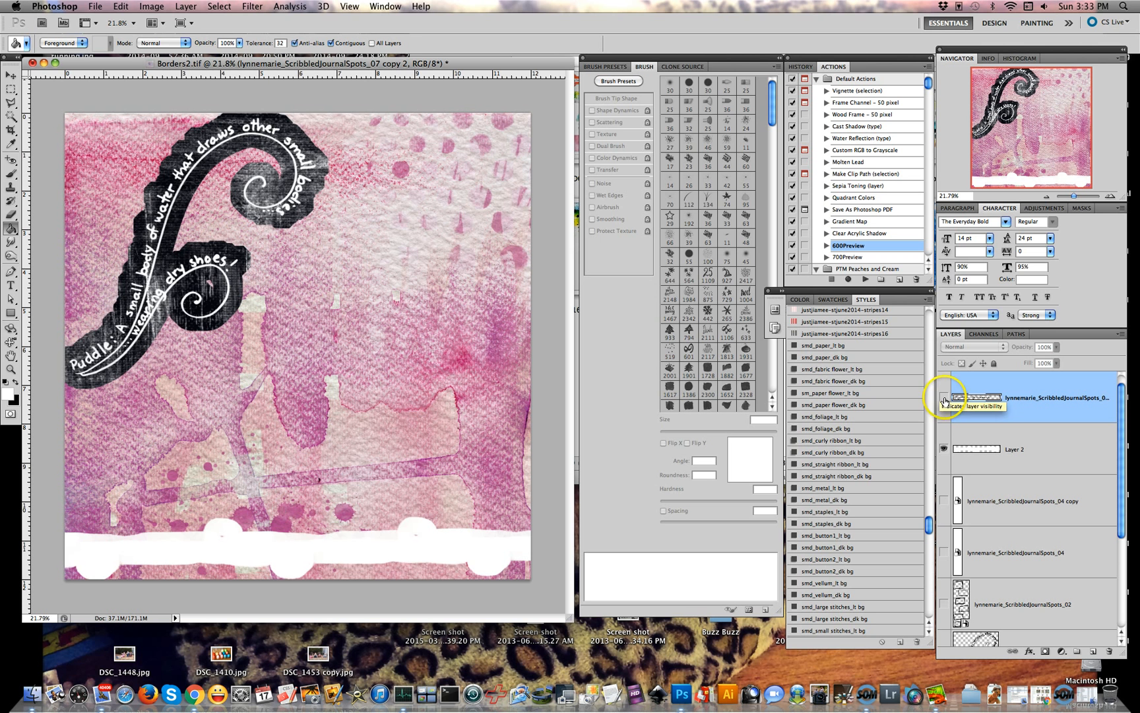
left_click(943, 397)
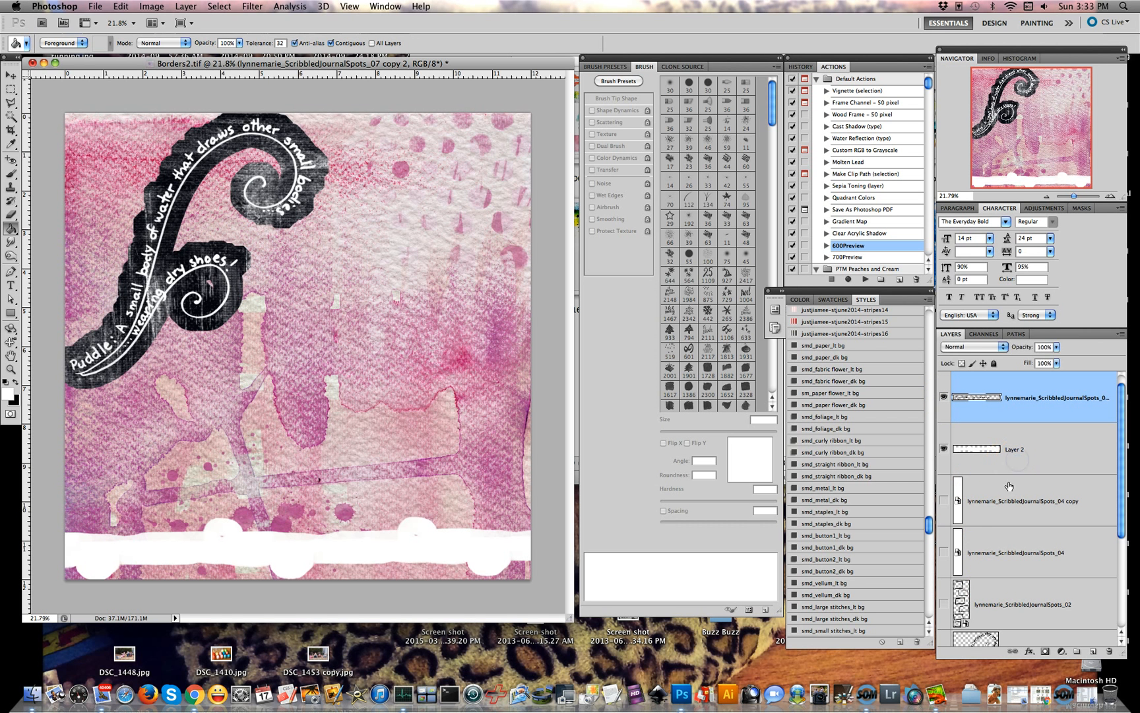
Switch to the lbw_M3_apr16_ADDON_pp folder in Finder and place the lbw_M3_apr16_pp1.jpg paper on the scrapbook page
key("F9")
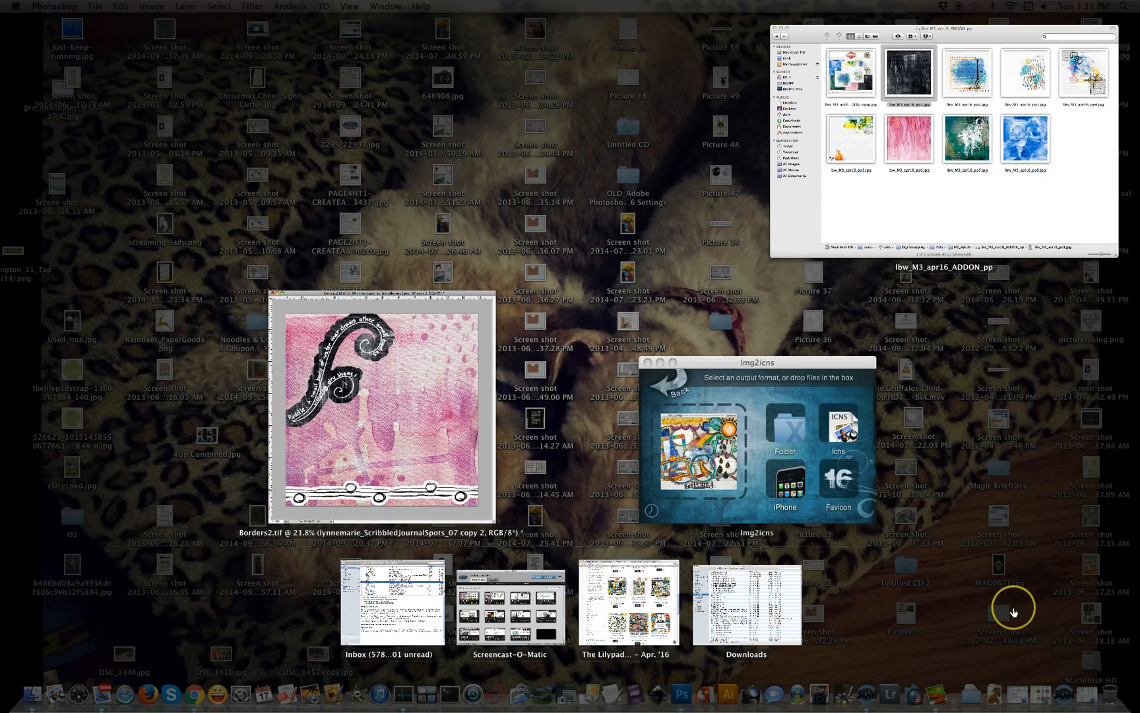
left_click(977, 232)
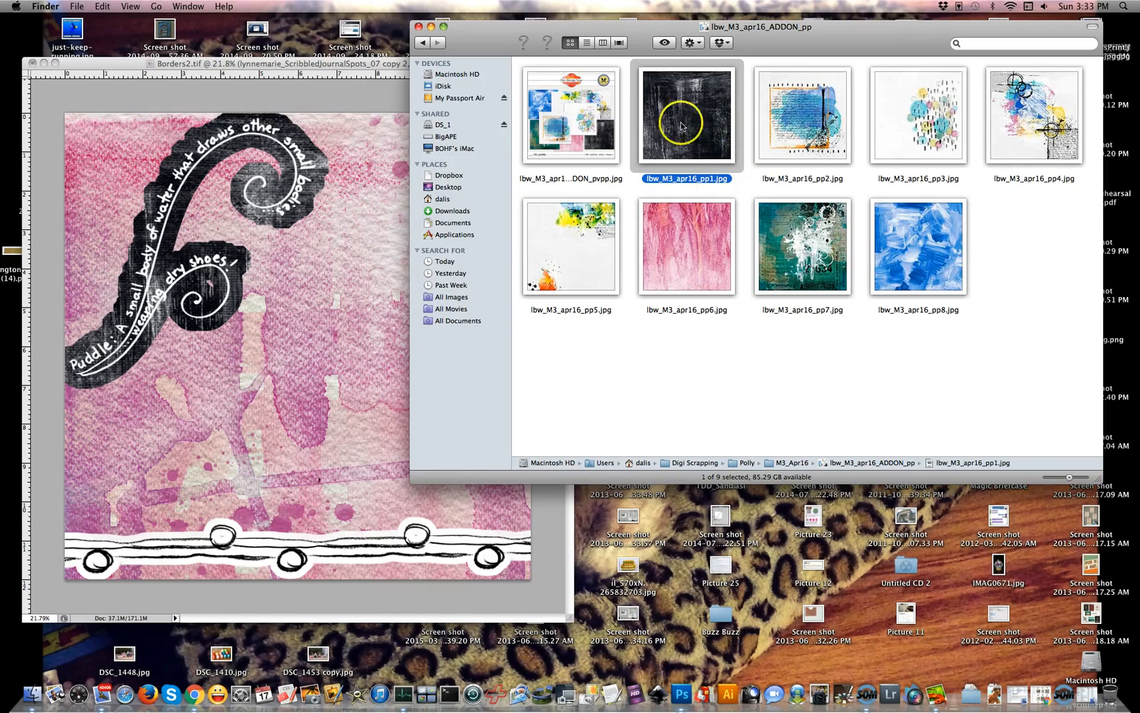
left_click_drag(668, 122, 211, 383)
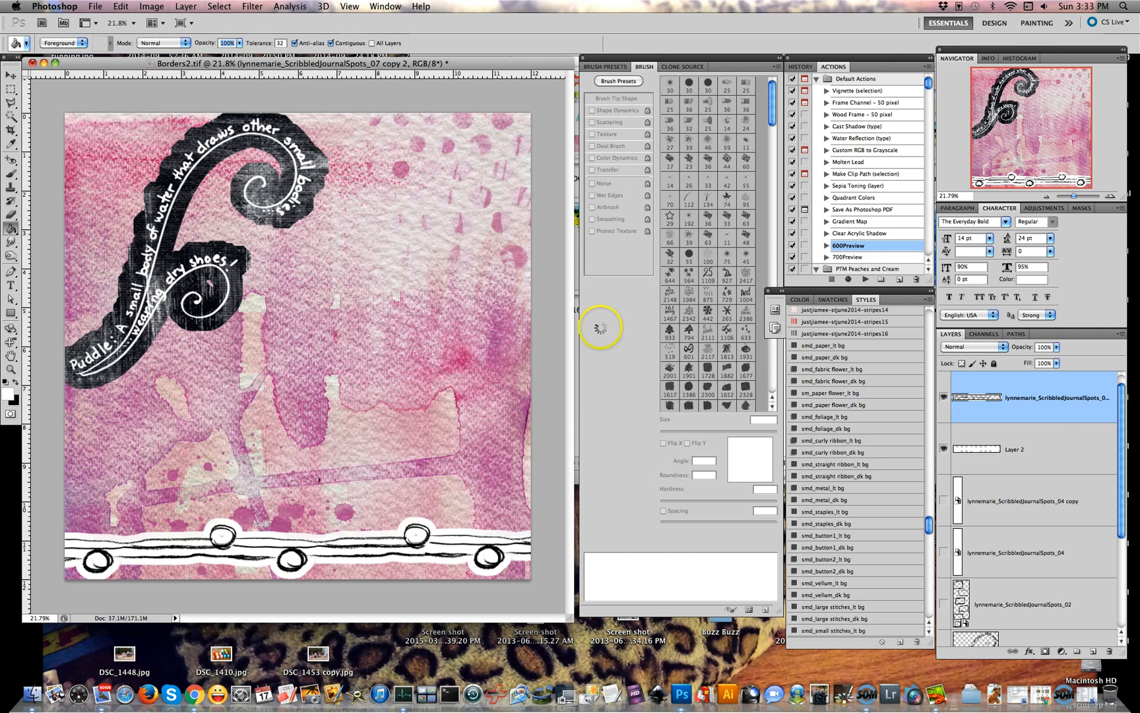
key("super+t")
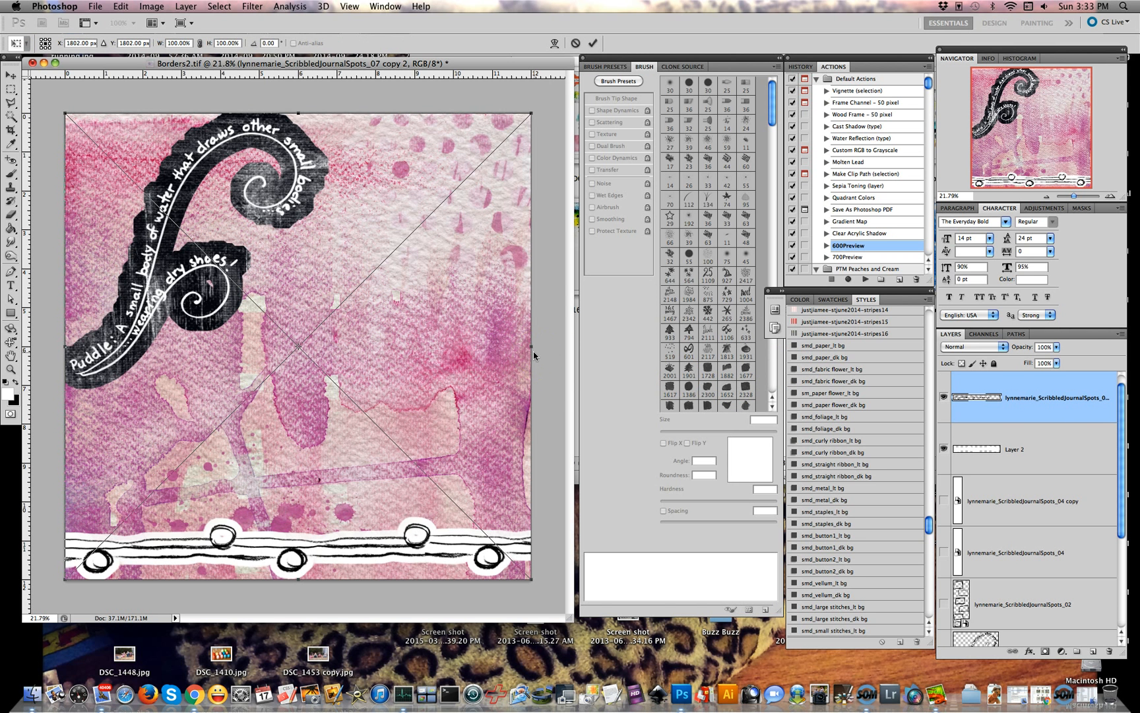
key("Return")
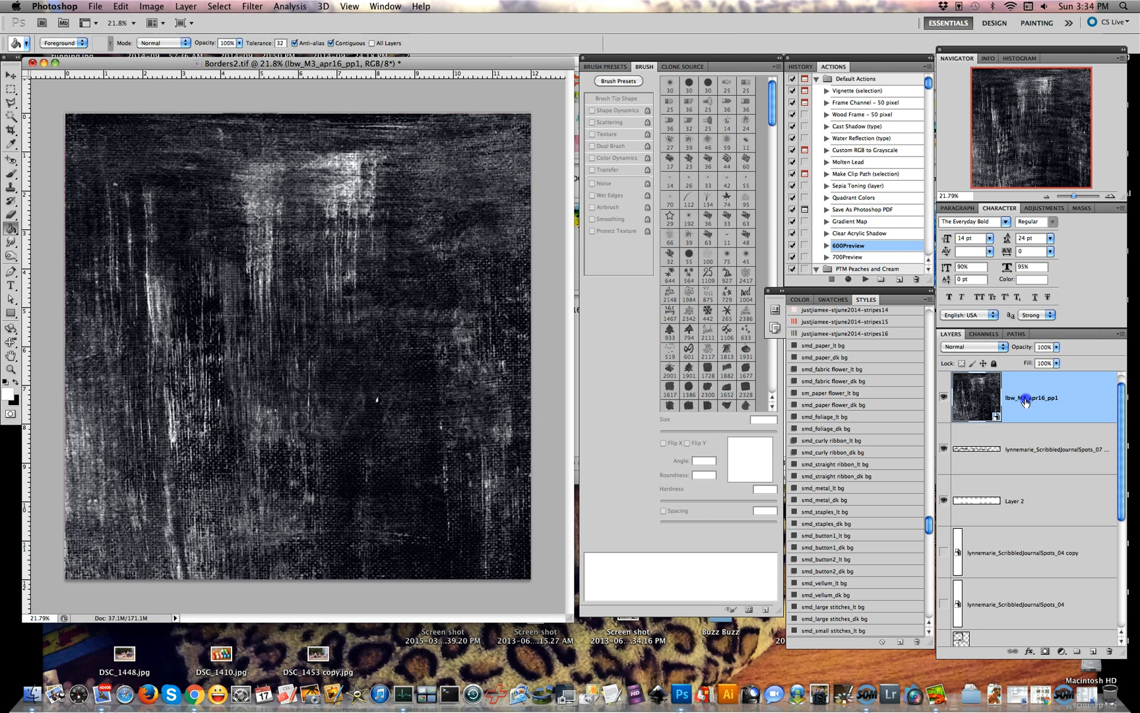
Clip the black textured paper to the white border mat on Layer 2 and merge the two
left_click(1018, 485, "alt")
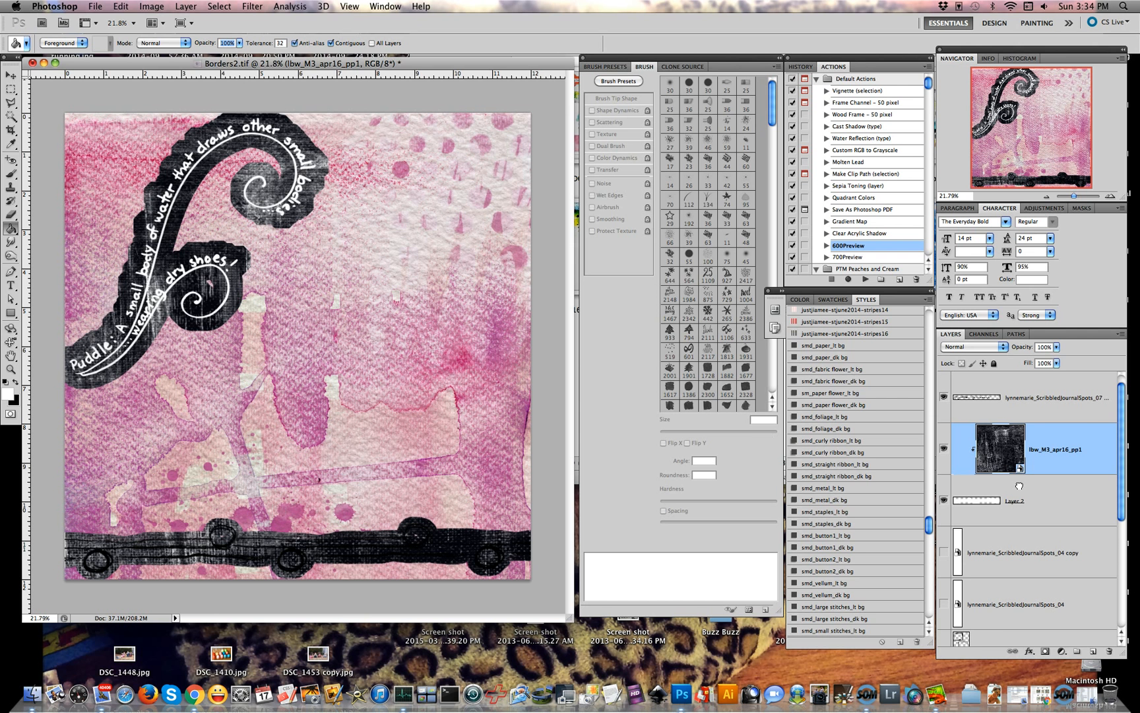
key("super+e")
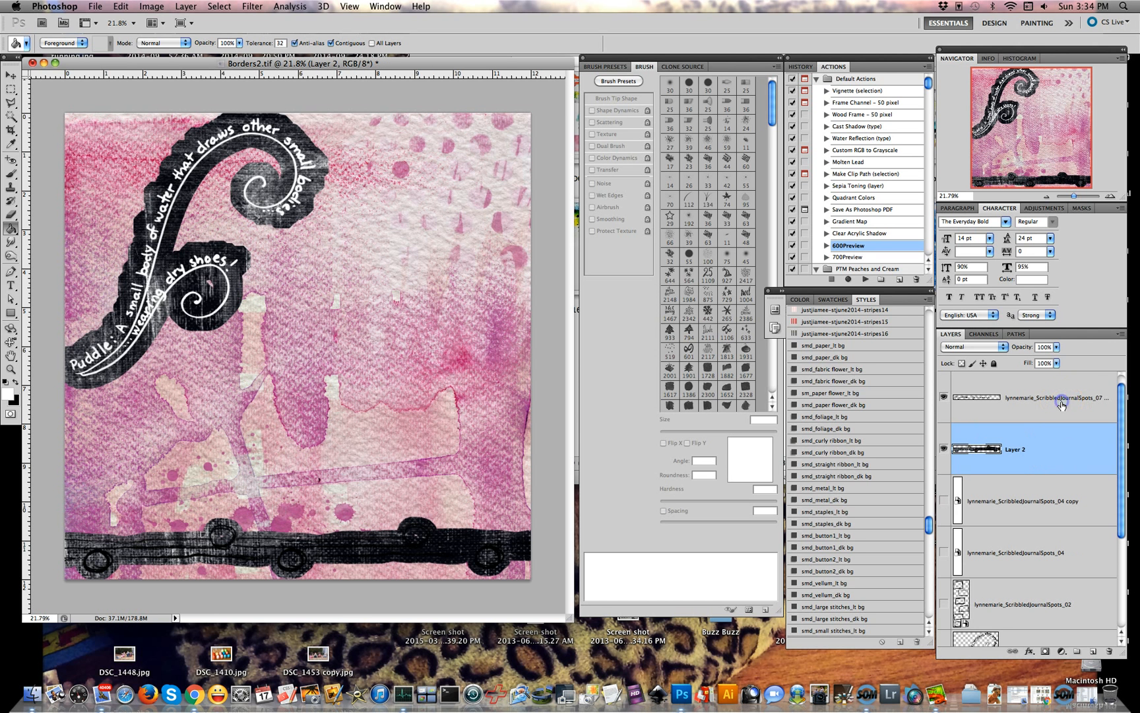
Set the scribbled border's blend mode to Divide and link the layer with its mat on Layer 2
left_click(1087, 397)
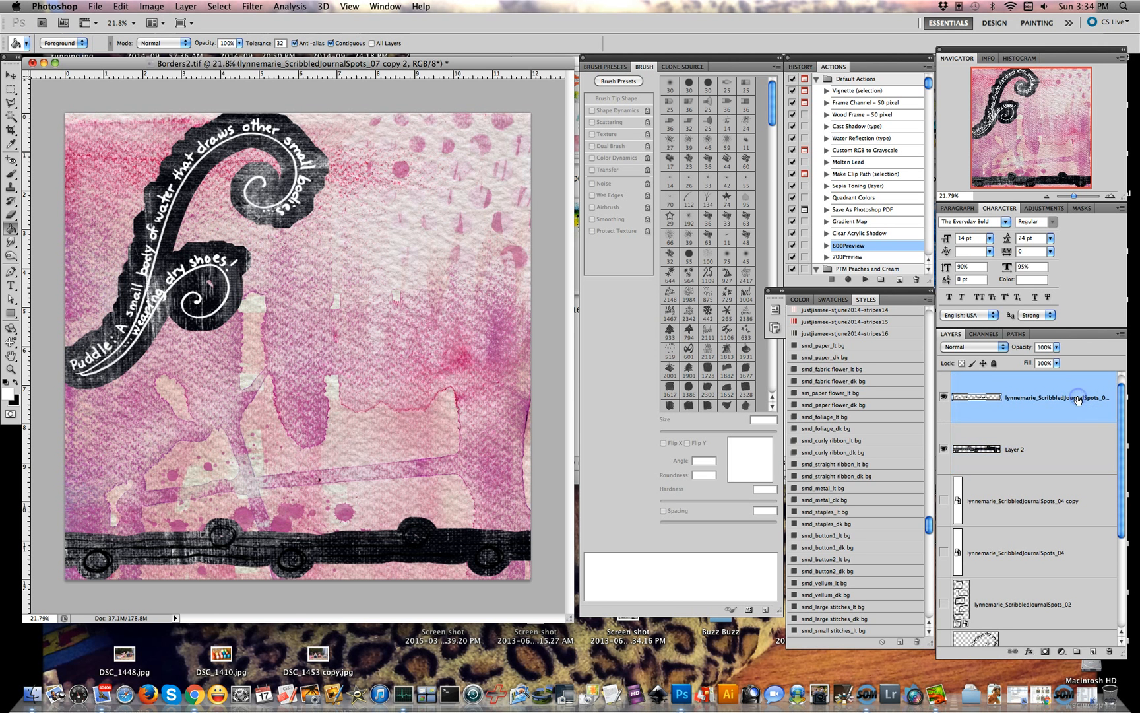
left_click(989, 347)
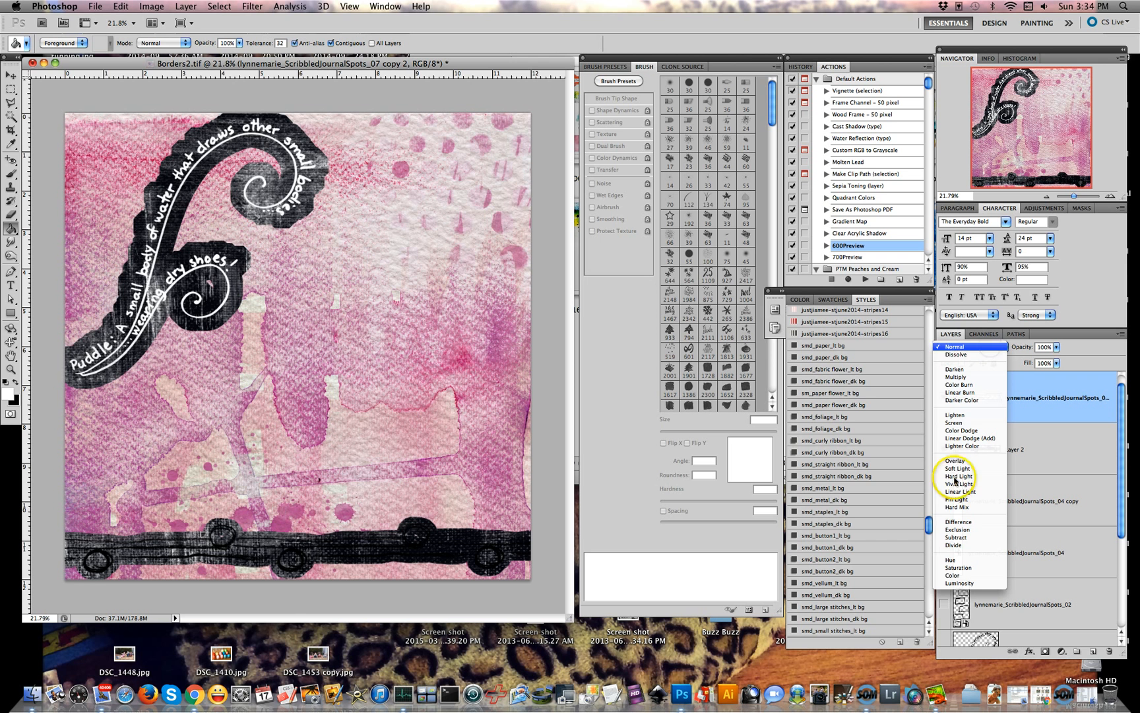
left_click(970, 545)
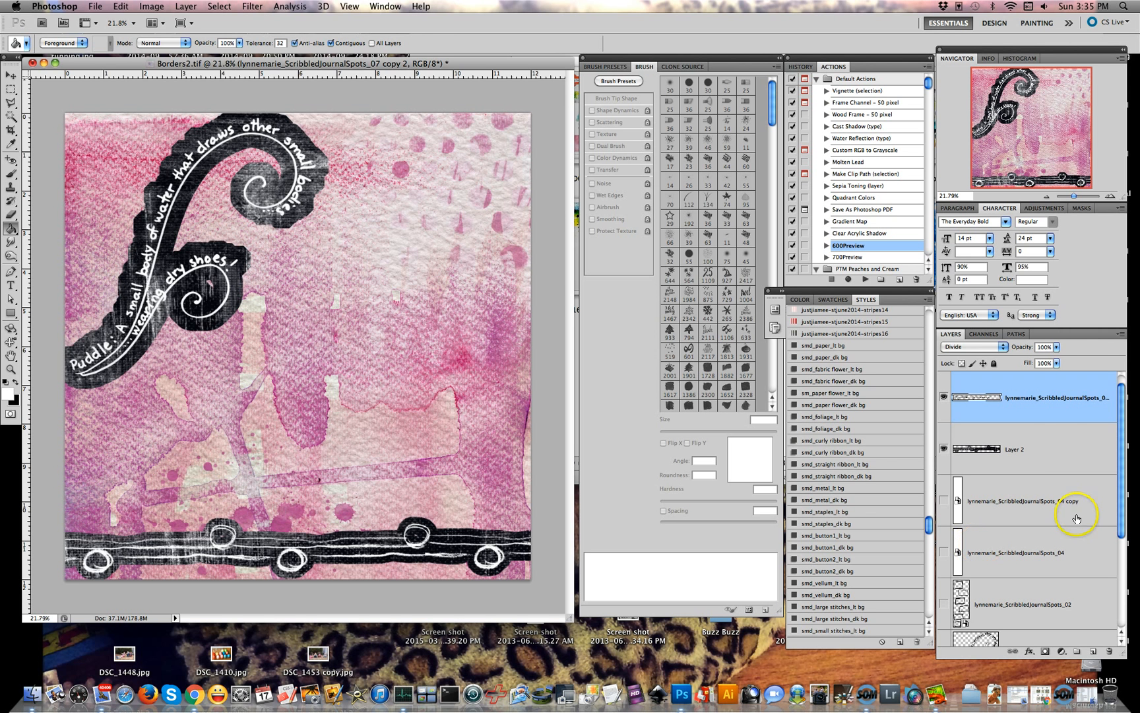
left_click(1054, 460)
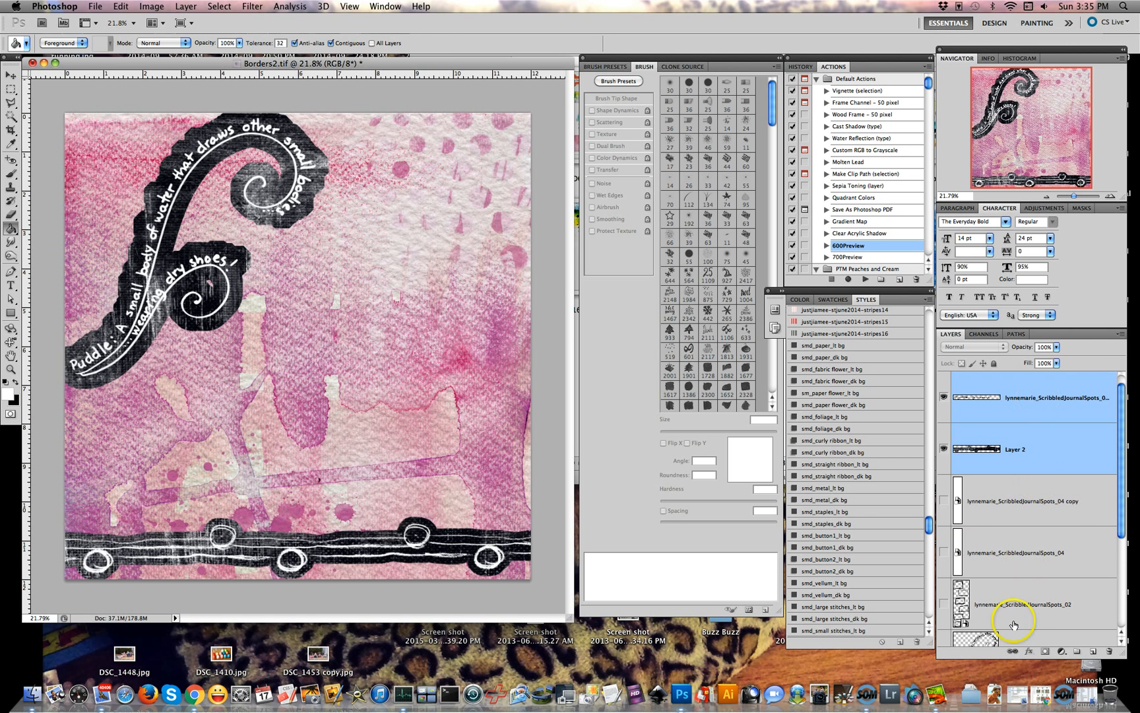
left_click(1012, 652)
Apply the smd_paper_lt bg shadow style to the border mat on Layer 2 and the word art mat on Layer 1
left_click(1054, 454)
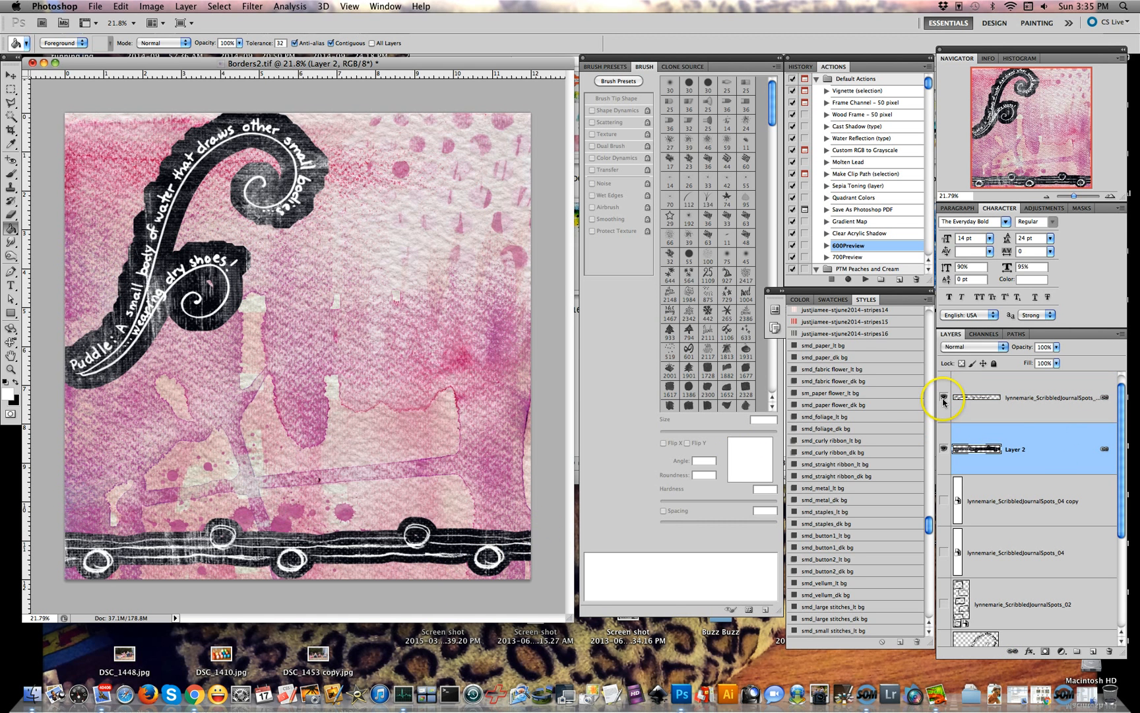
left_click(830, 346)
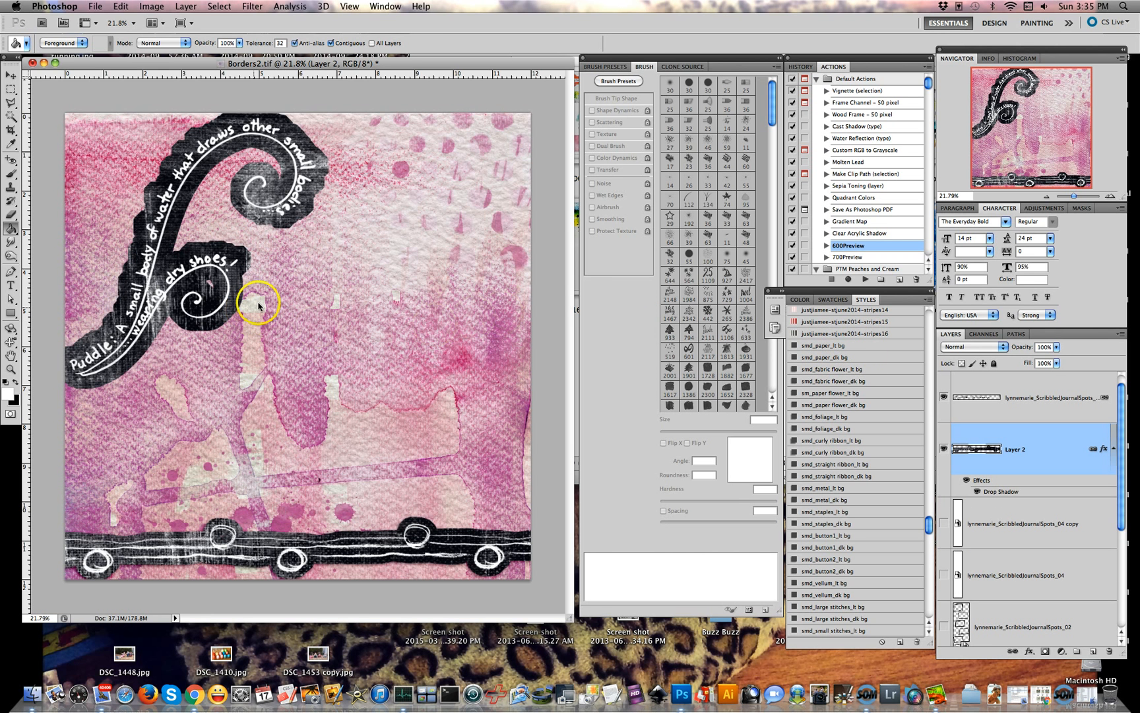
left_click(11, 75)
left_click(238, 118)
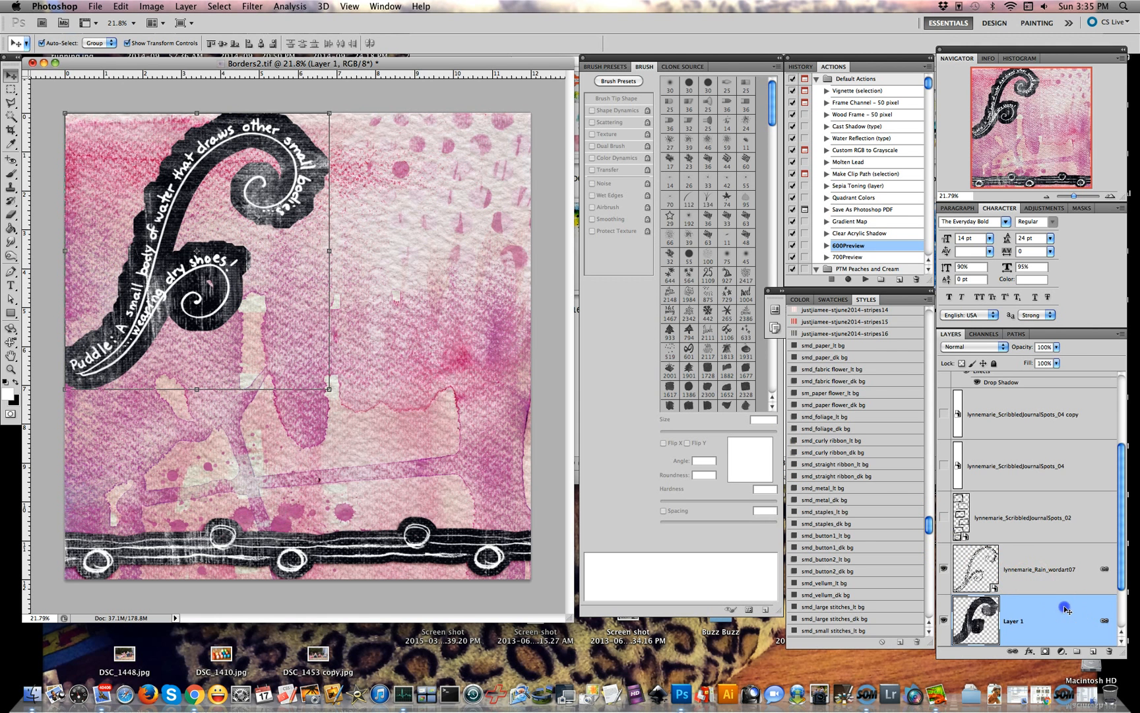
scroll(1065, 609, "down", 1)
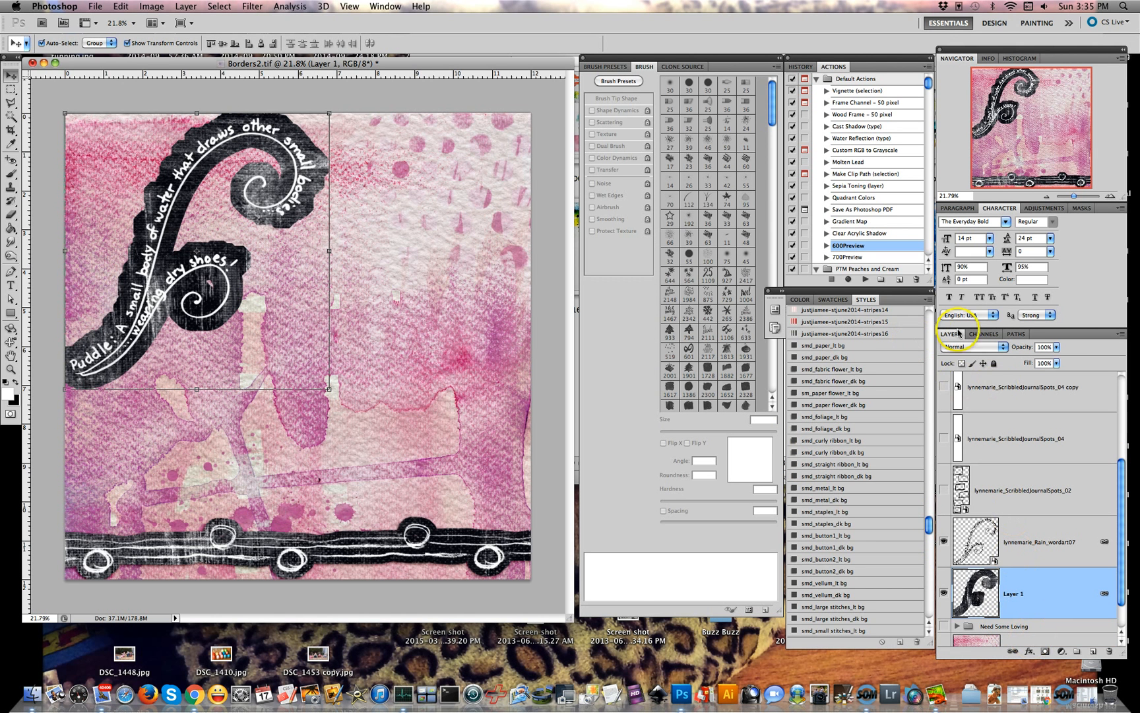
left_click(844, 345)
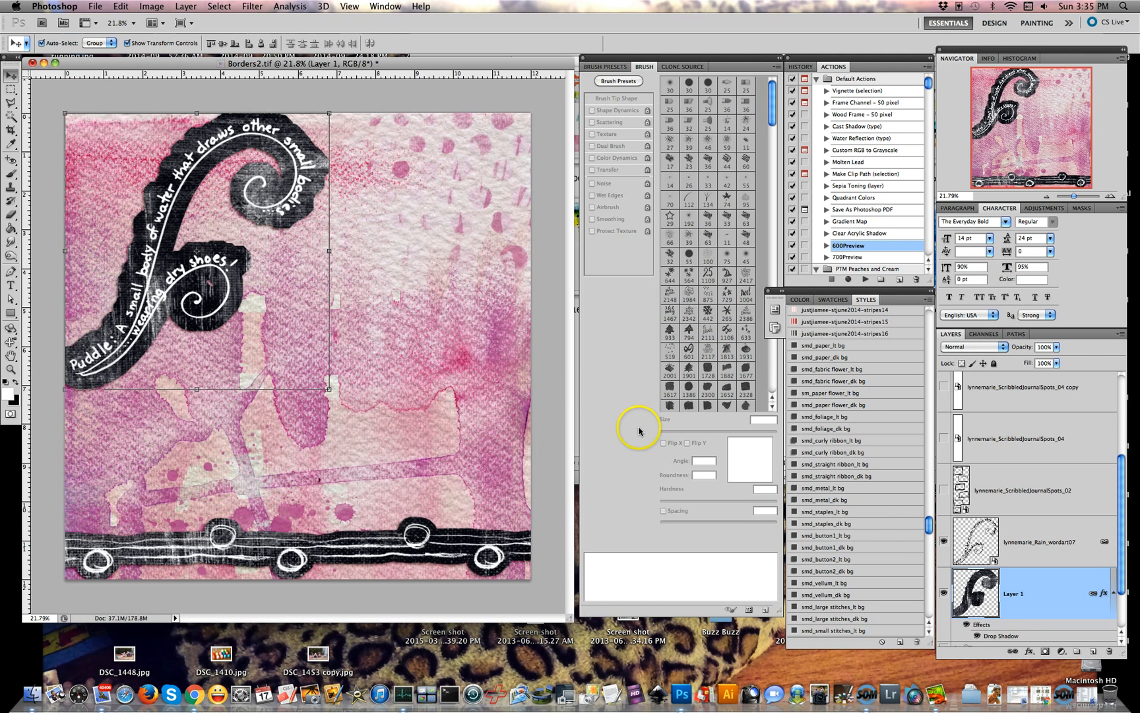
Select the scribbled border layer together with its mat on Layer 2 and duplicate both layers
left_click(505, 536)
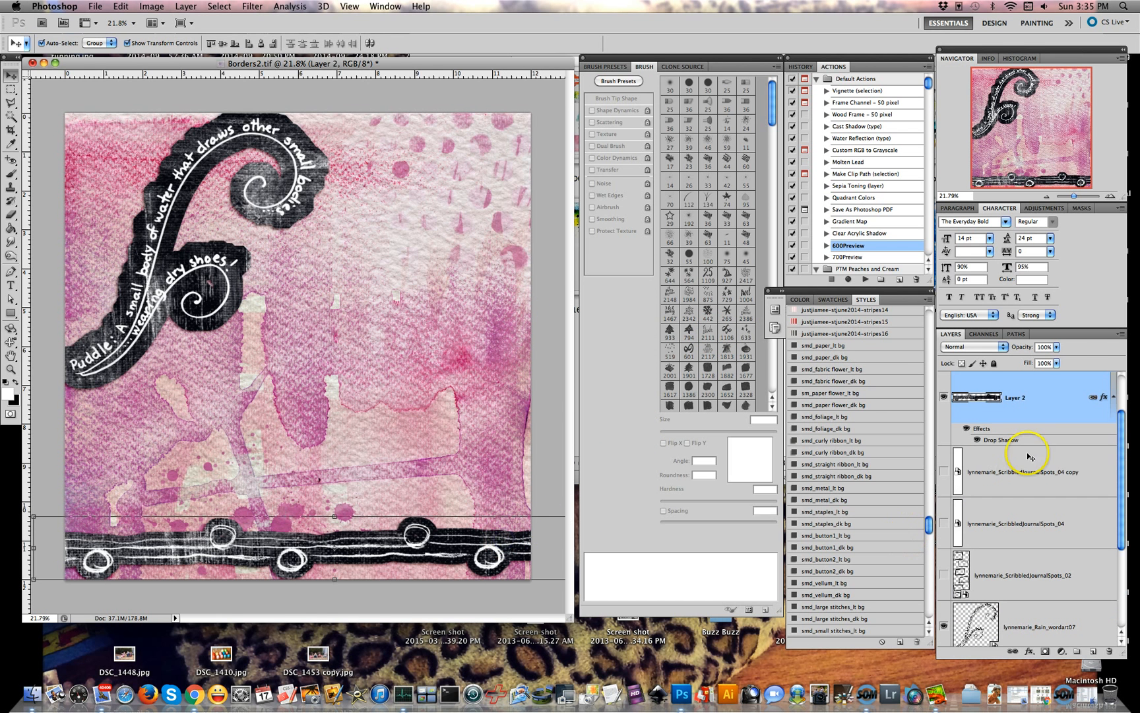
scroll(1020, 404, "up", 2)
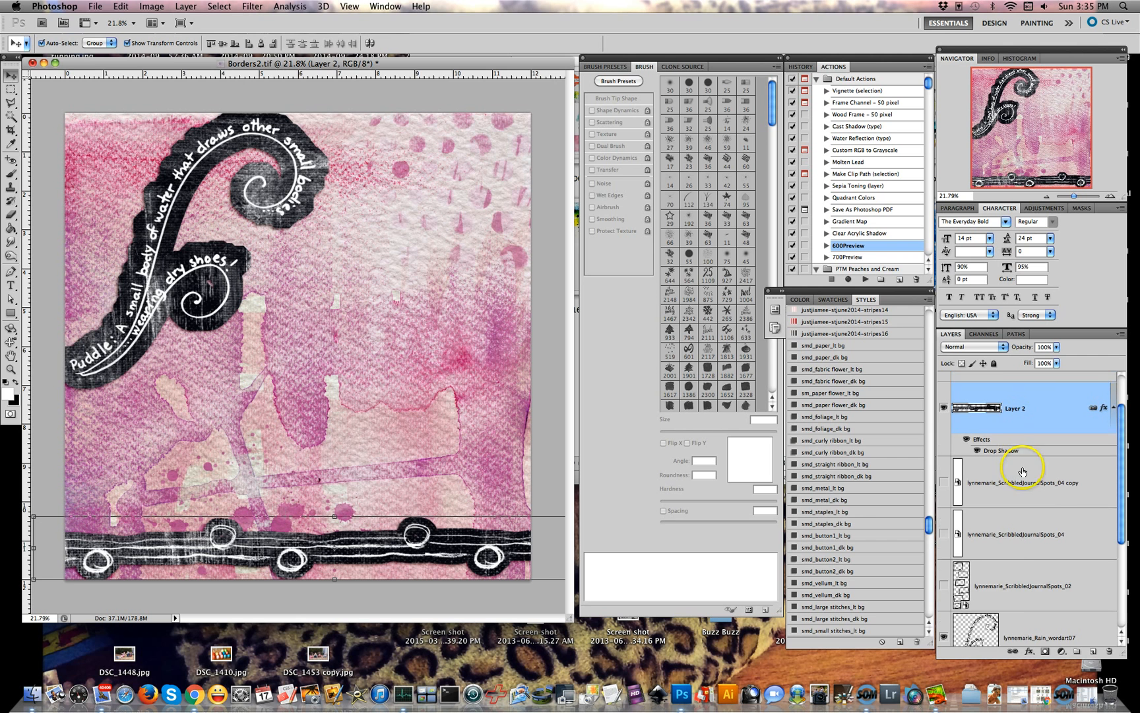
left_click(1014, 409, "shift")
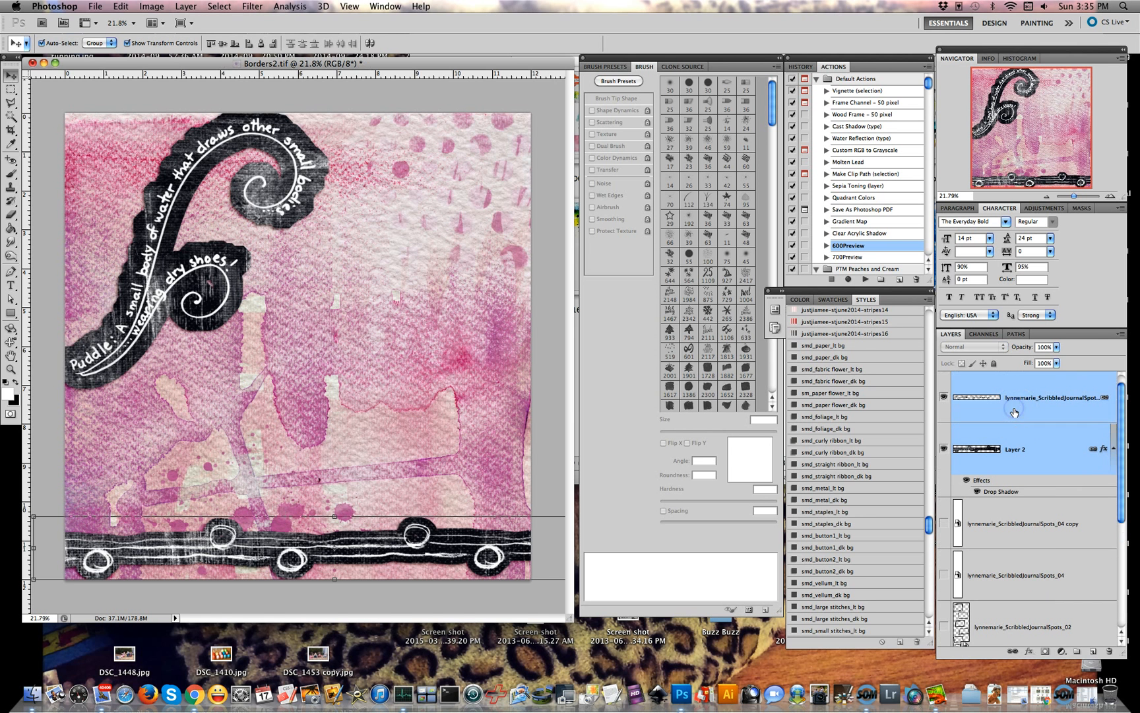
right_click(1014, 409)
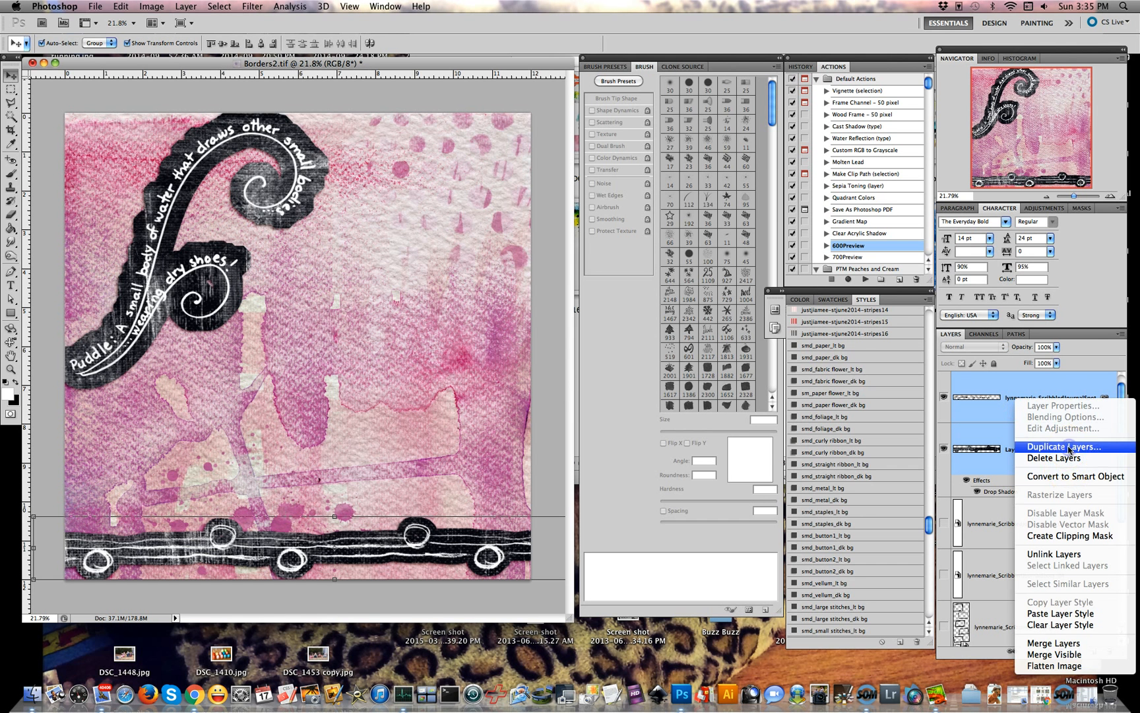
left_click(1068, 449)
left_click(692, 299)
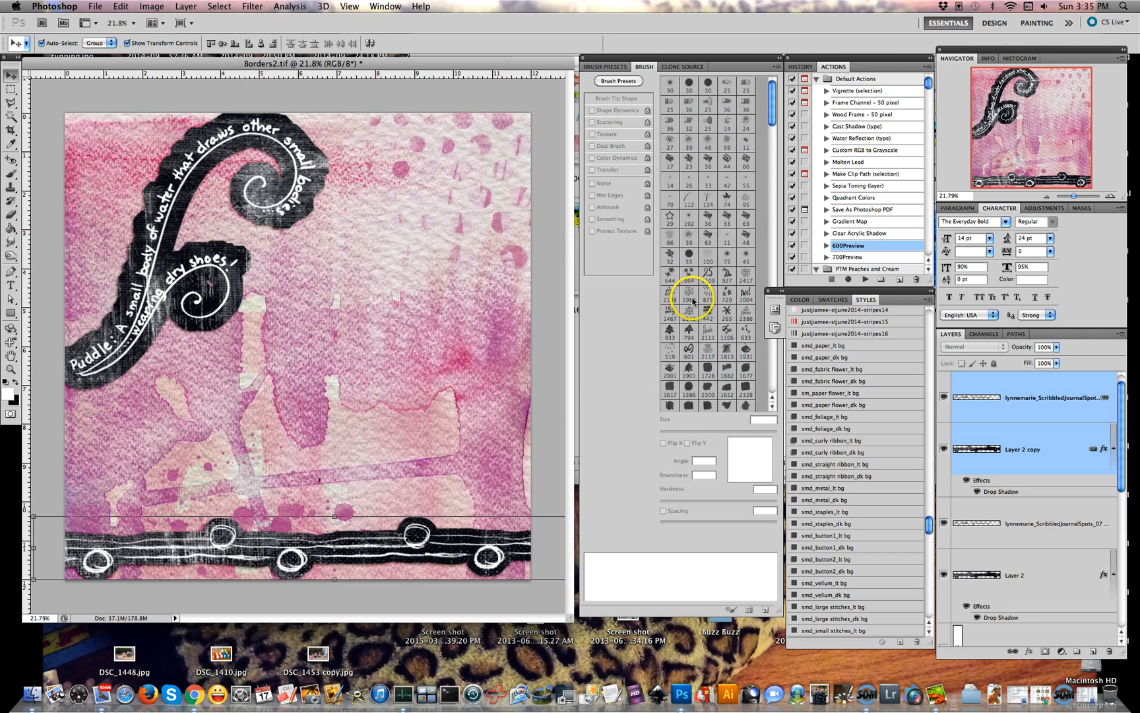
Move the duplicated border up the page, rotate it 90 degrees, and place it vertically along the page's right edge
left_click_drag(339, 537, 338, 443)
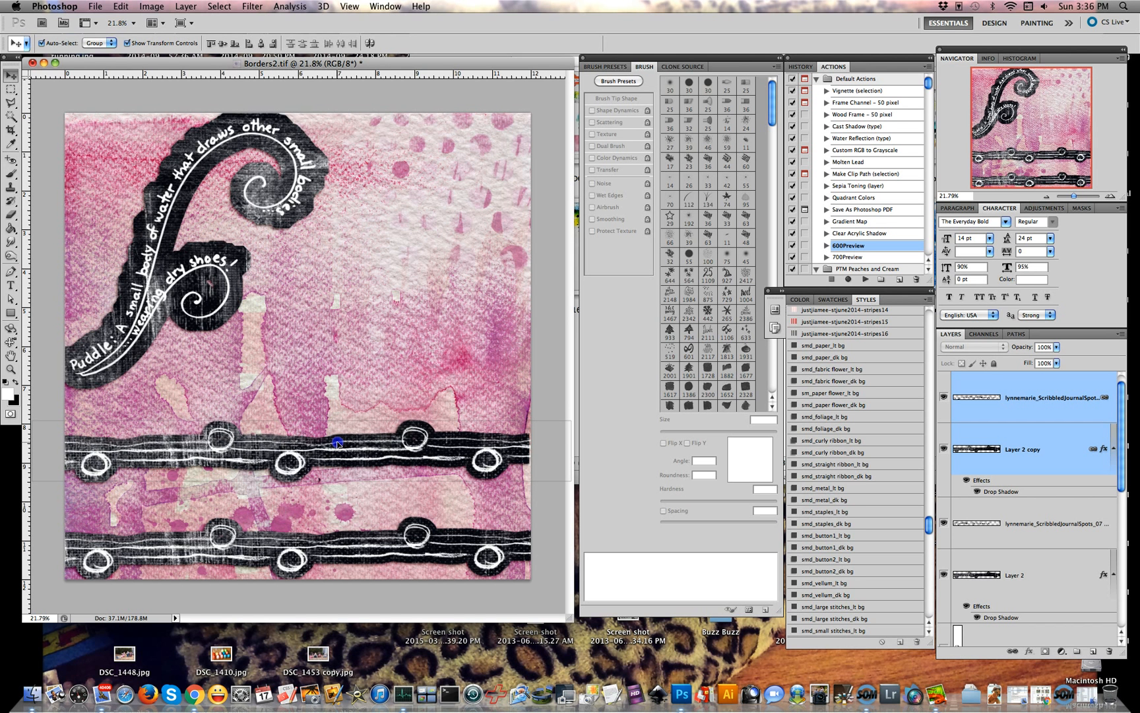
left_click_drag(337, 442, 373, 172)
key("super+t")
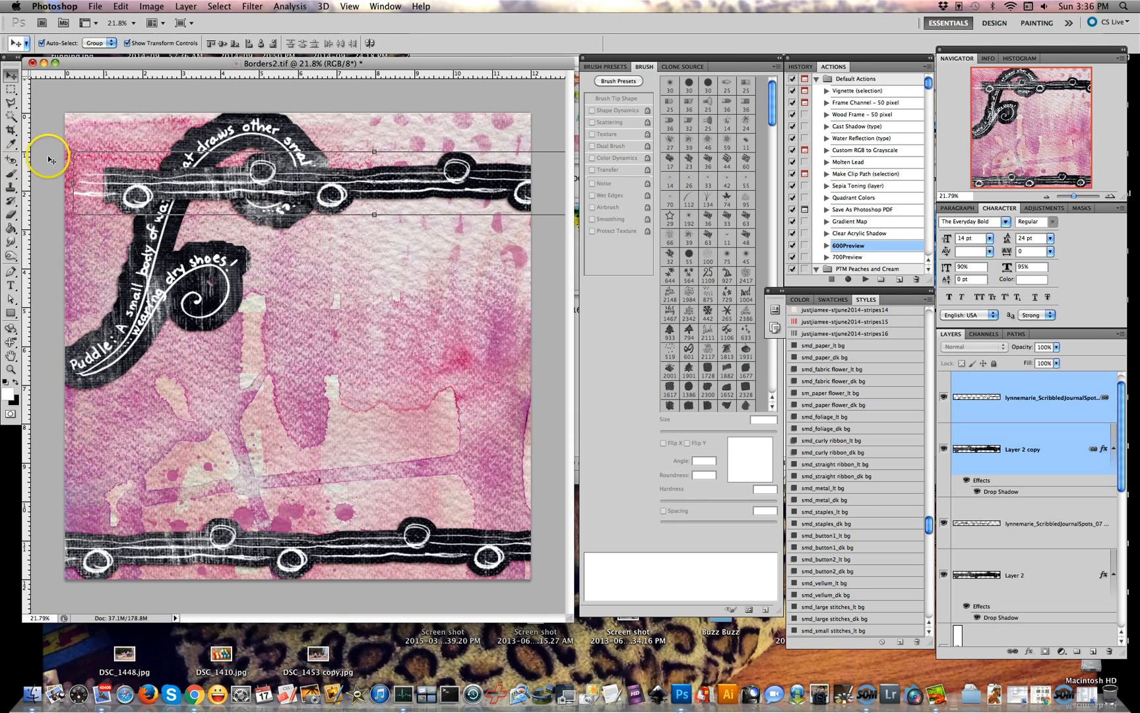
left_click_drag(66, 151, 380, 141)
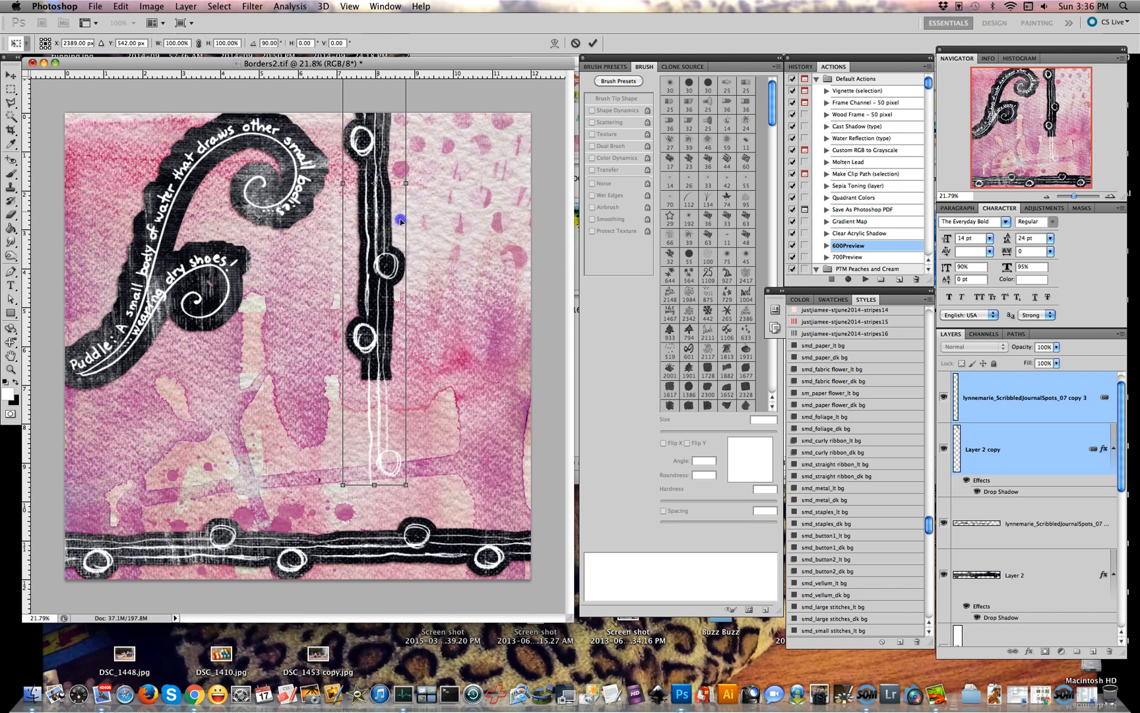
left_click_drag(400, 221, 511, 243)
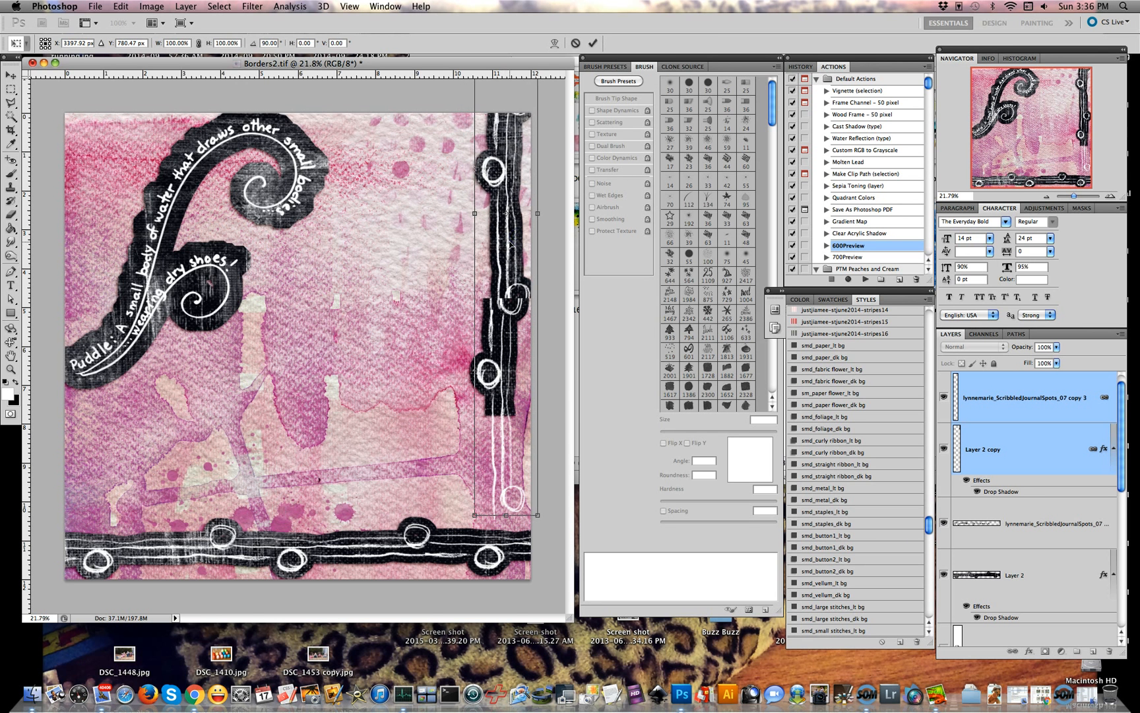
key("Return")
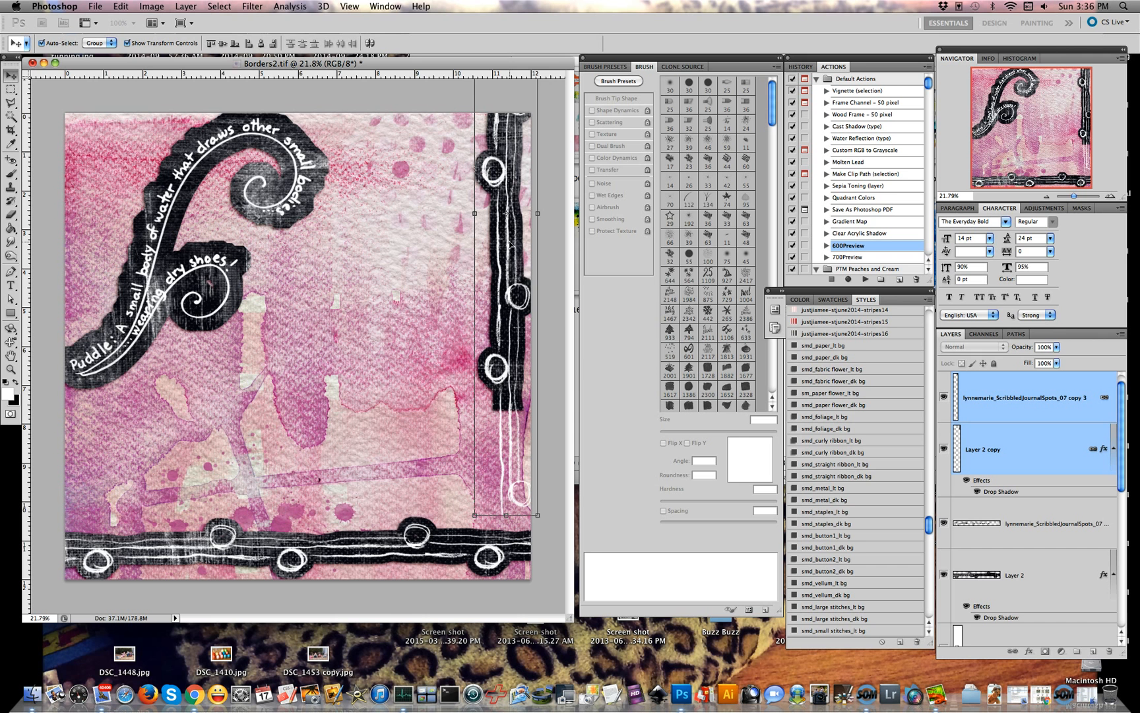
Hide the vertical border's mat on Layer 2 copy, and turn the vertical scribbled border black by inverting it in Normal blend mode
left_click(960, 455)
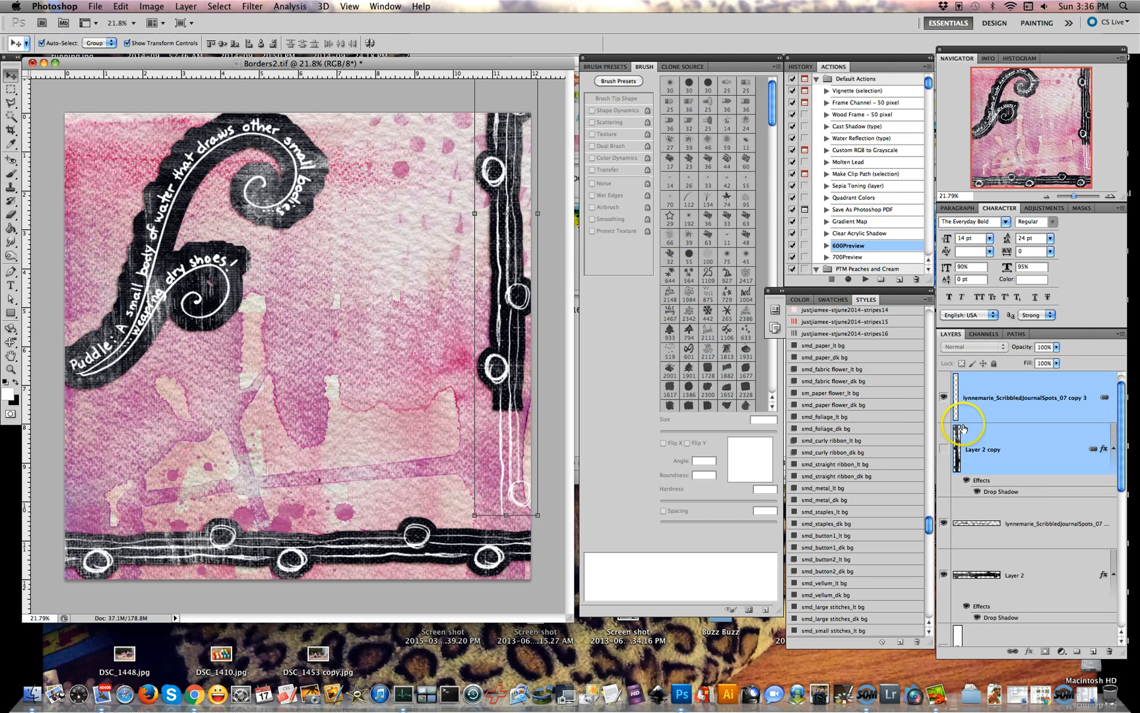
scroll(978, 394, "up", 1)
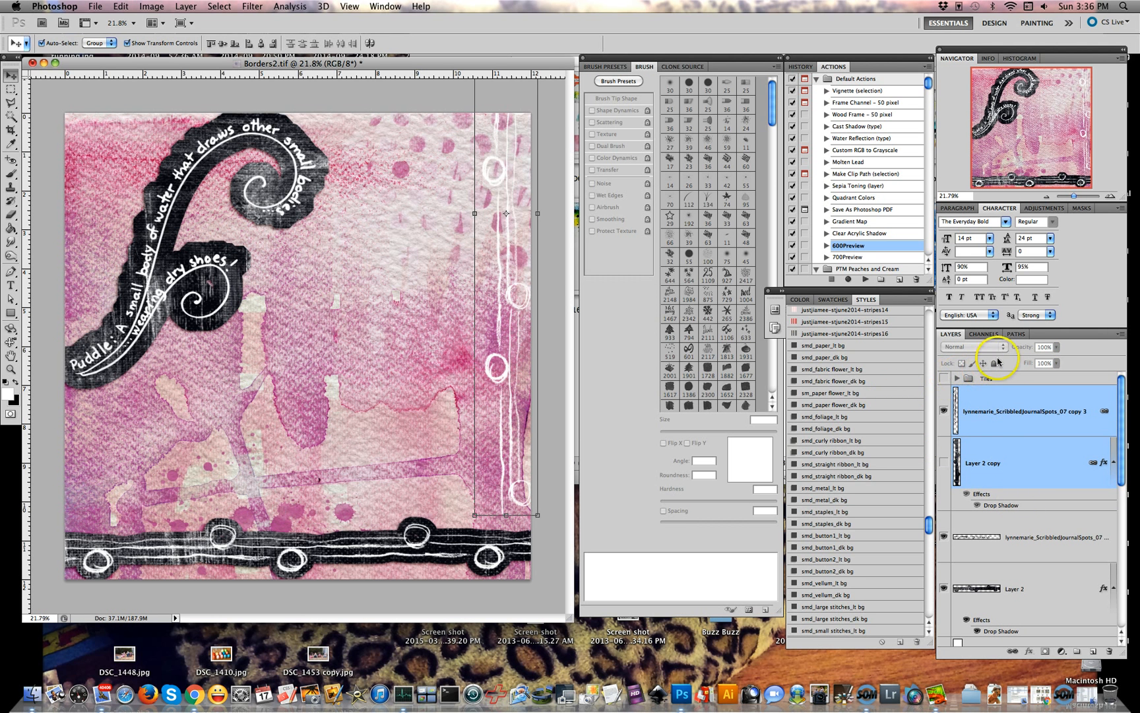
left_click(1051, 419)
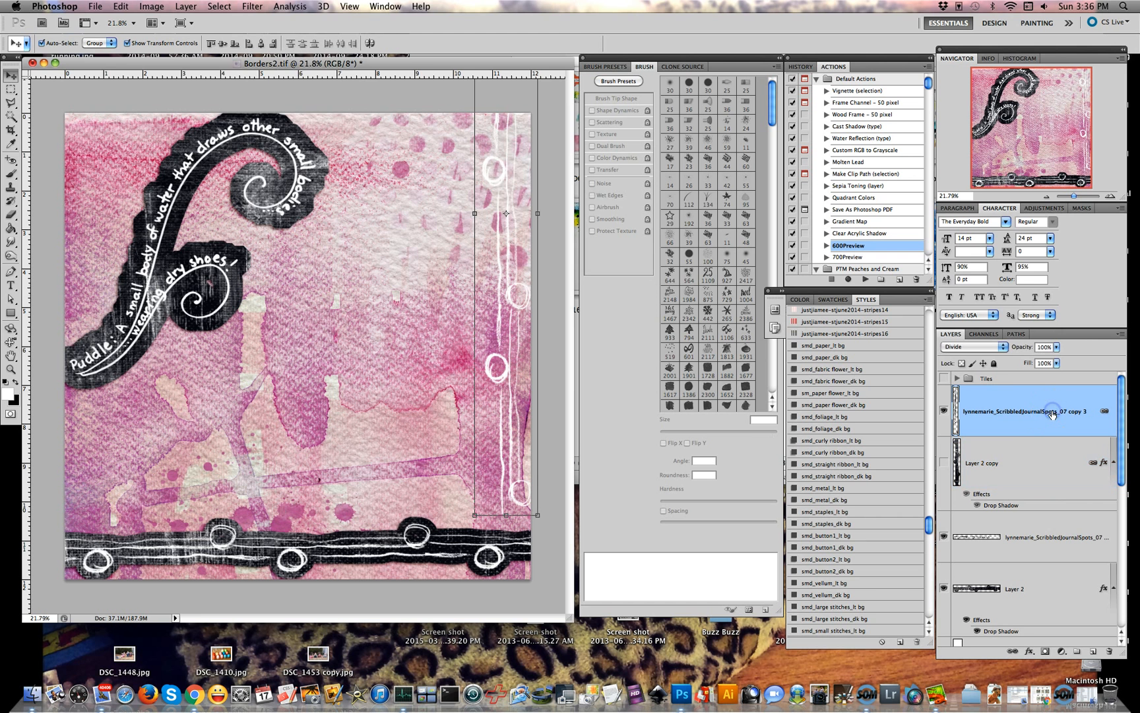
scroll(1000, 348, "down", 20)
left_click(1002, 347)
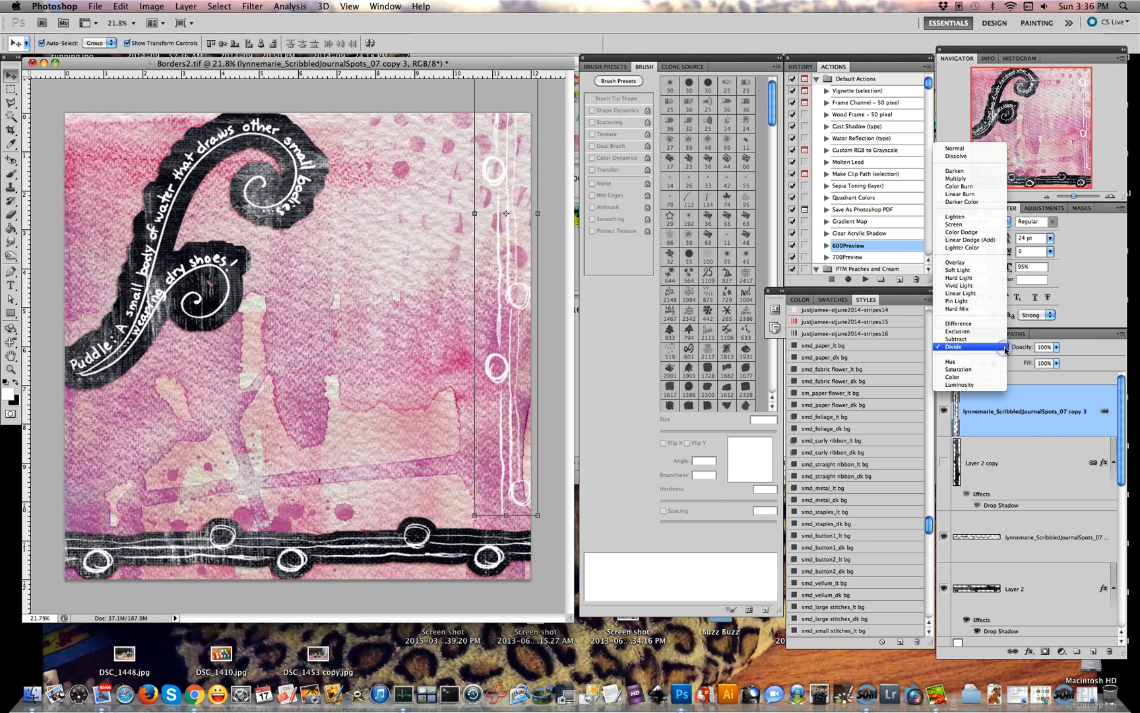
left_click(966, 146)
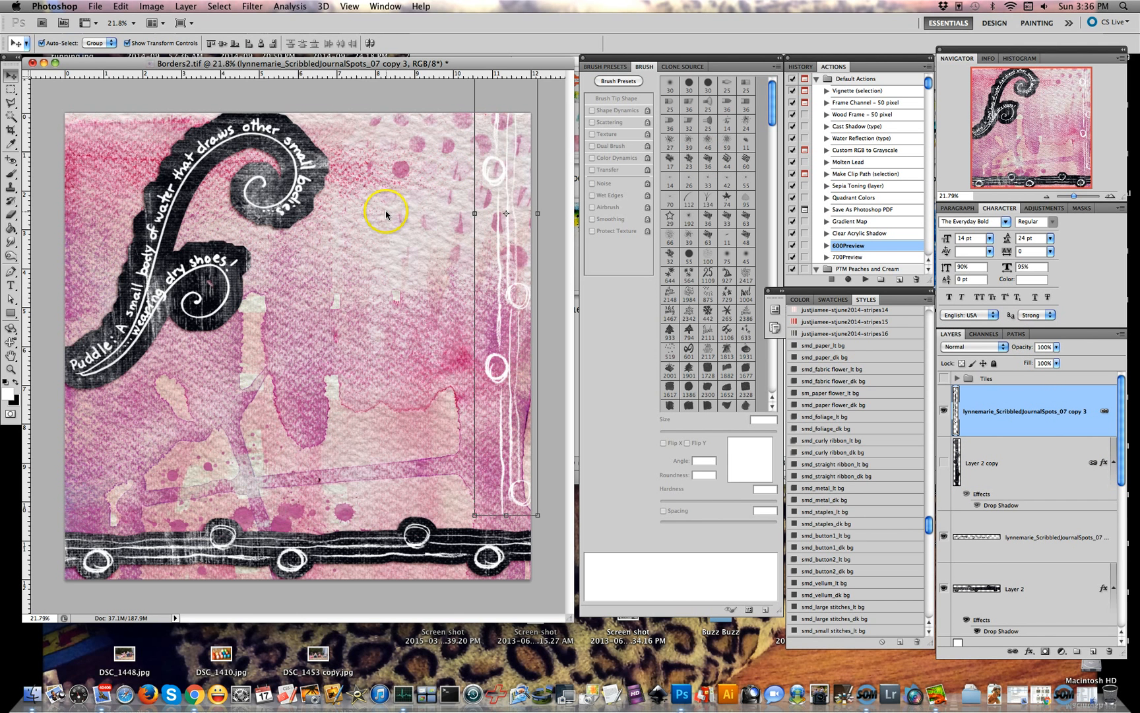
key("super+i")
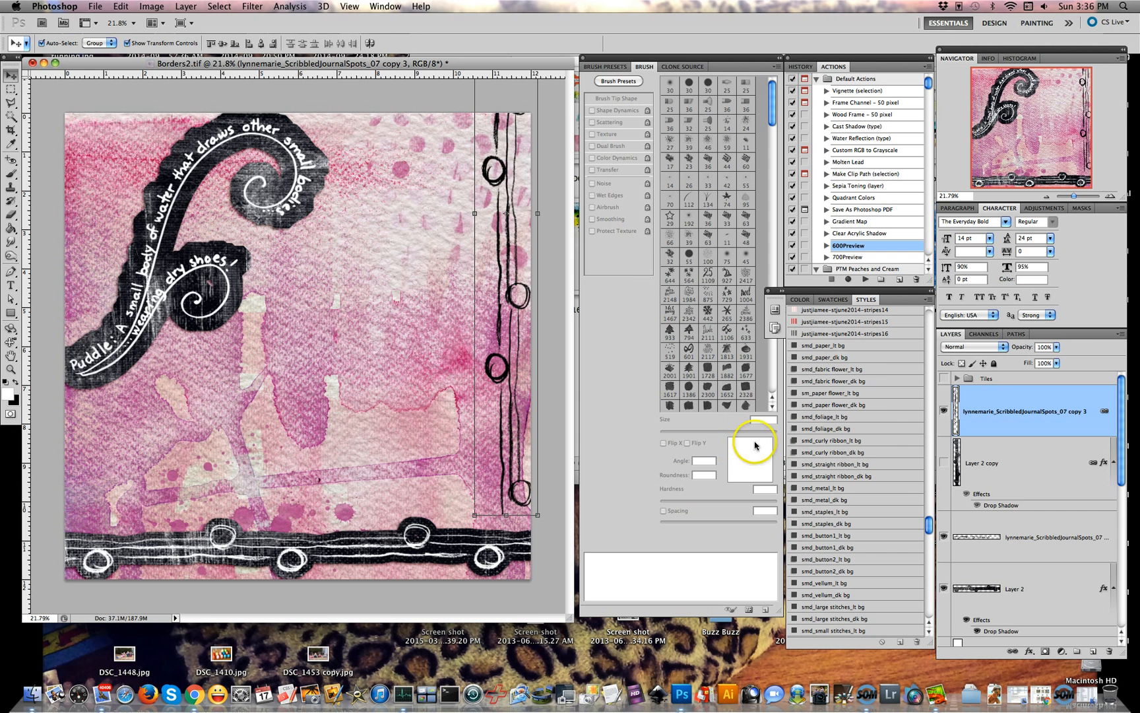
Hide the horizontal scribbled border, its mat on Layer 2, and the vertical scribbled border
scroll(947, 495, "down", 2)
scroll(947, 495, "down", 3)
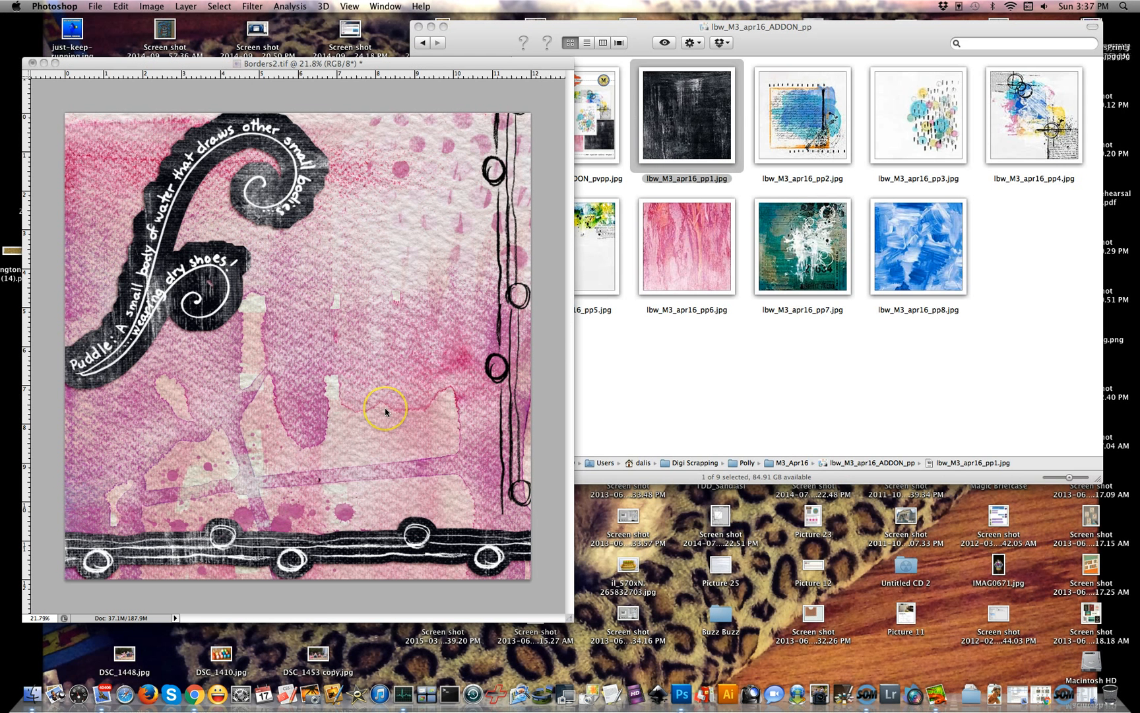
left_click(219, 251)
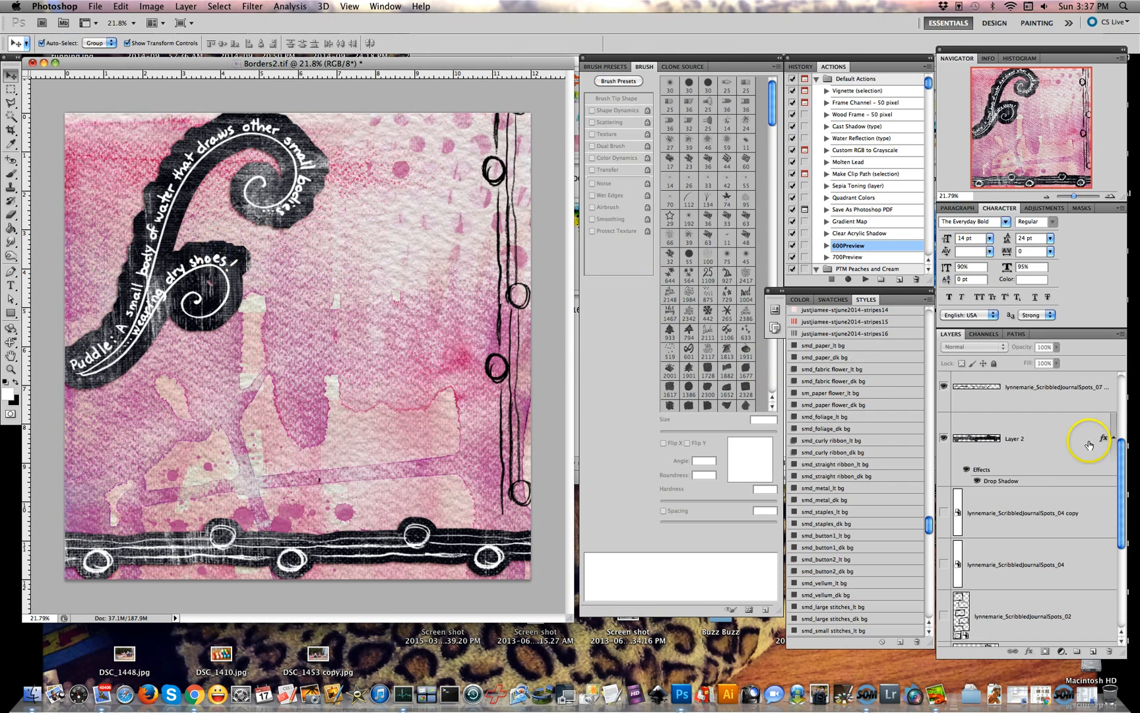
left_click(943, 438)
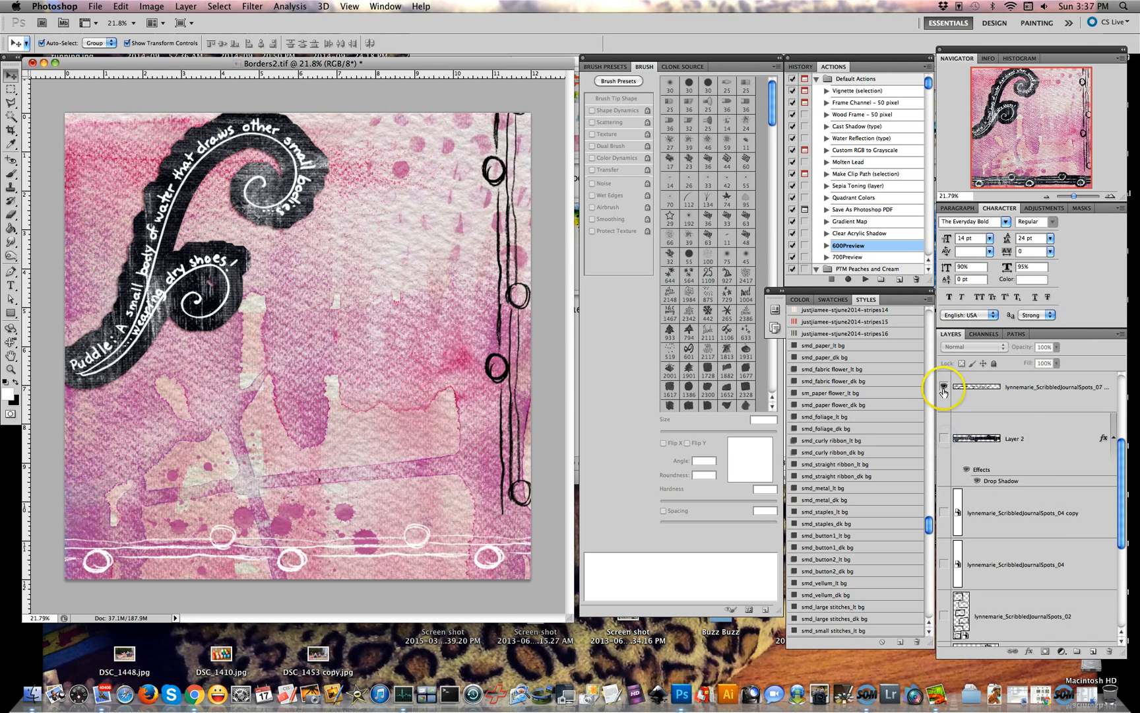
left_click(943, 387)
scroll(943, 392, "up", 3)
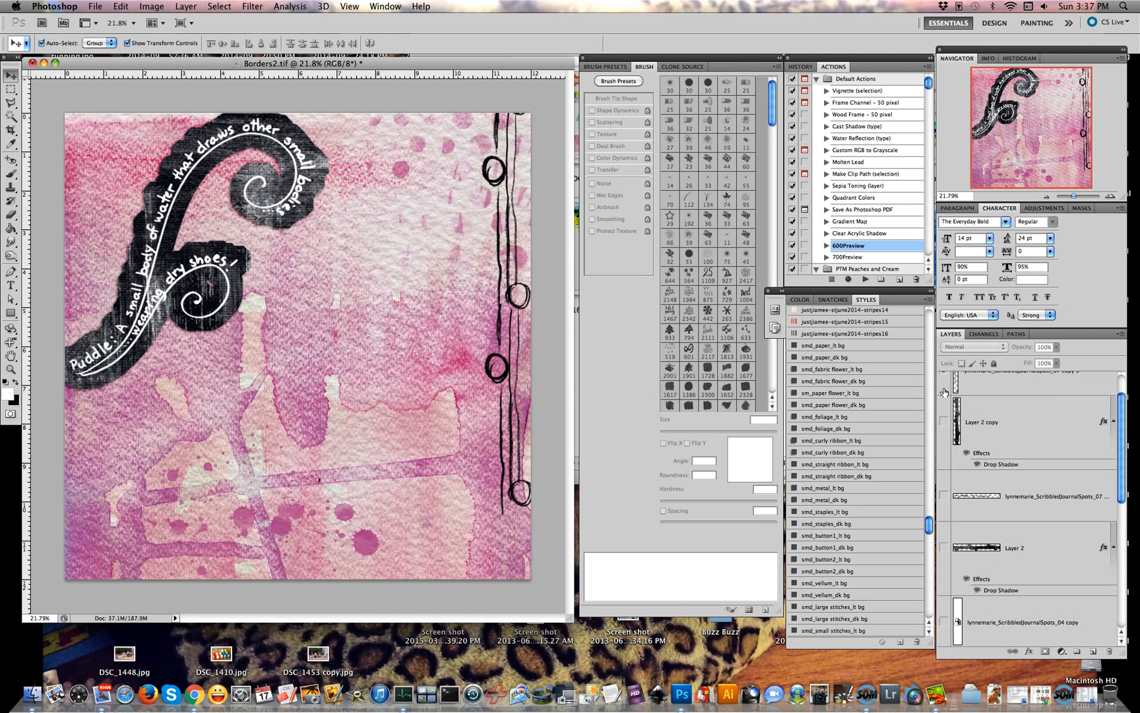
scroll(949, 440, "up", 2)
left_click(945, 411)
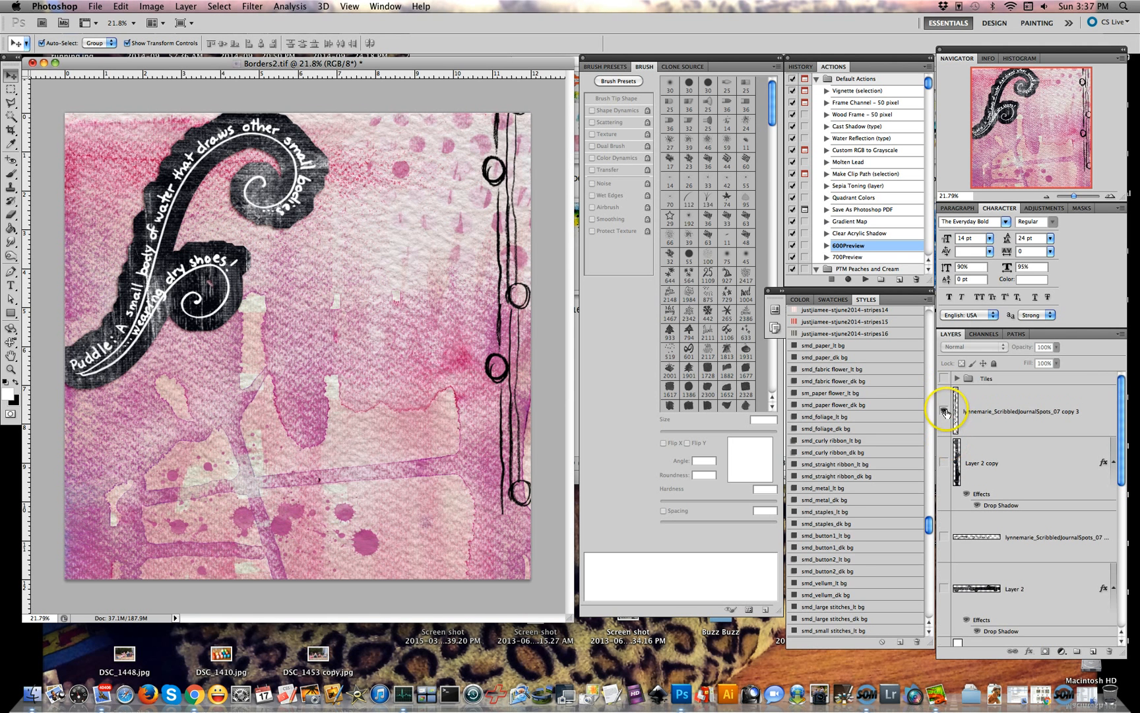
left_click(944, 411)
Hide the lynnemarie_Rain_wordart07 layer and its mat on Layer 1
scroll(987, 440, "down", 3)
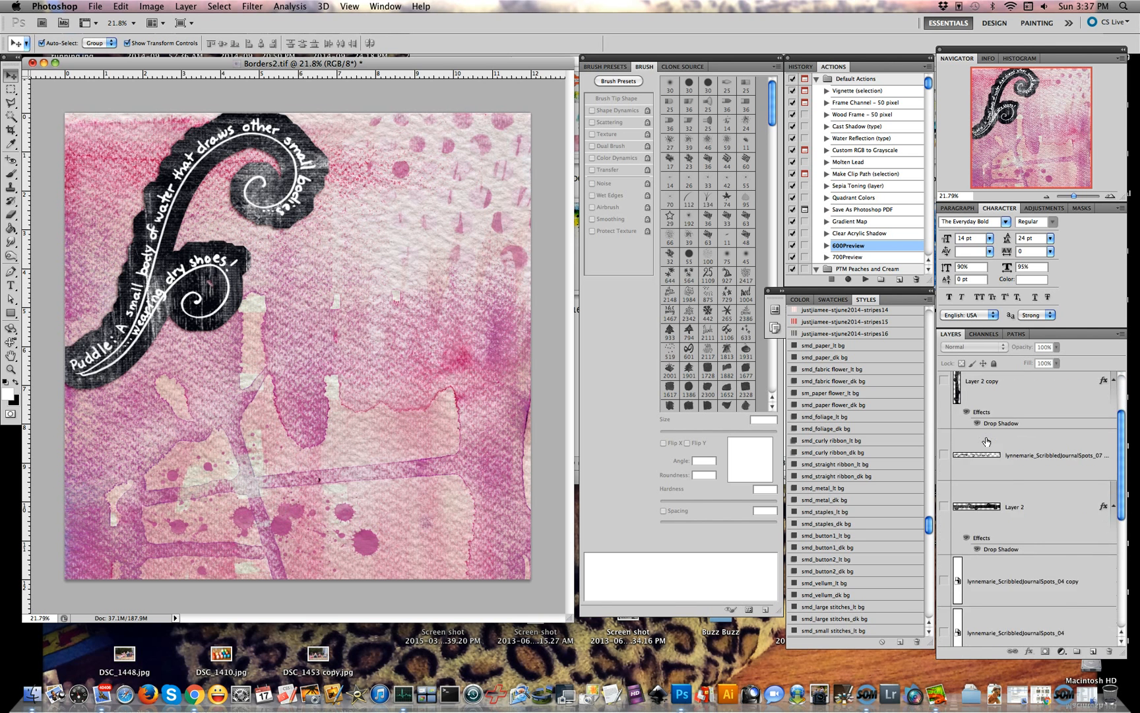
scroll(986, 462, "down", 5)
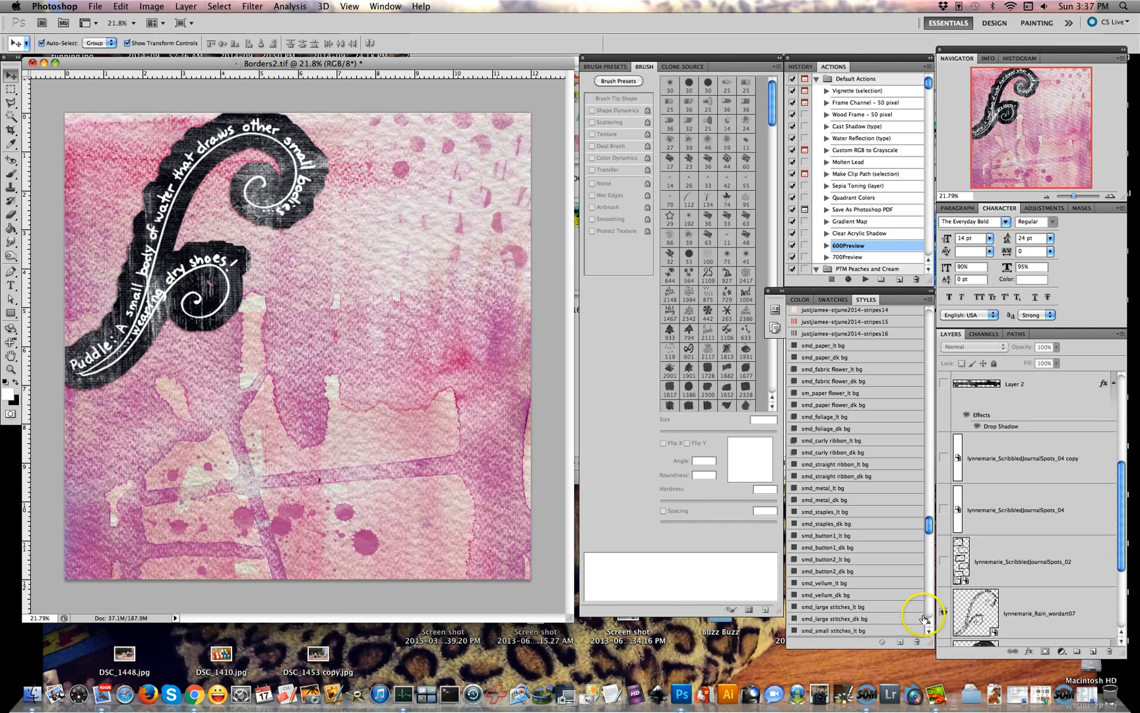
left_click(944, 612)
scroll(958, 602, "down", 2)
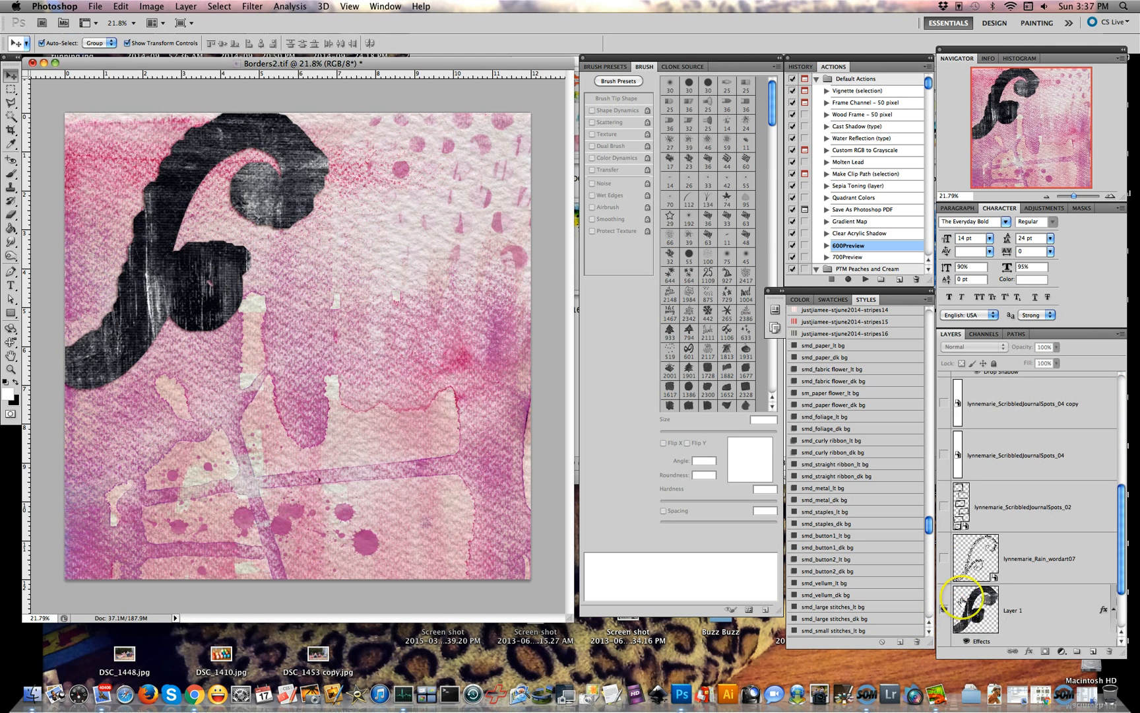
left_click(945, 609)
Show both lynnemarie_ScribbledJournalSpots_04 arrow layers and nudge the lower arrow slightly left under the upper one
left_click(944, 402)
left_click(944, 454)
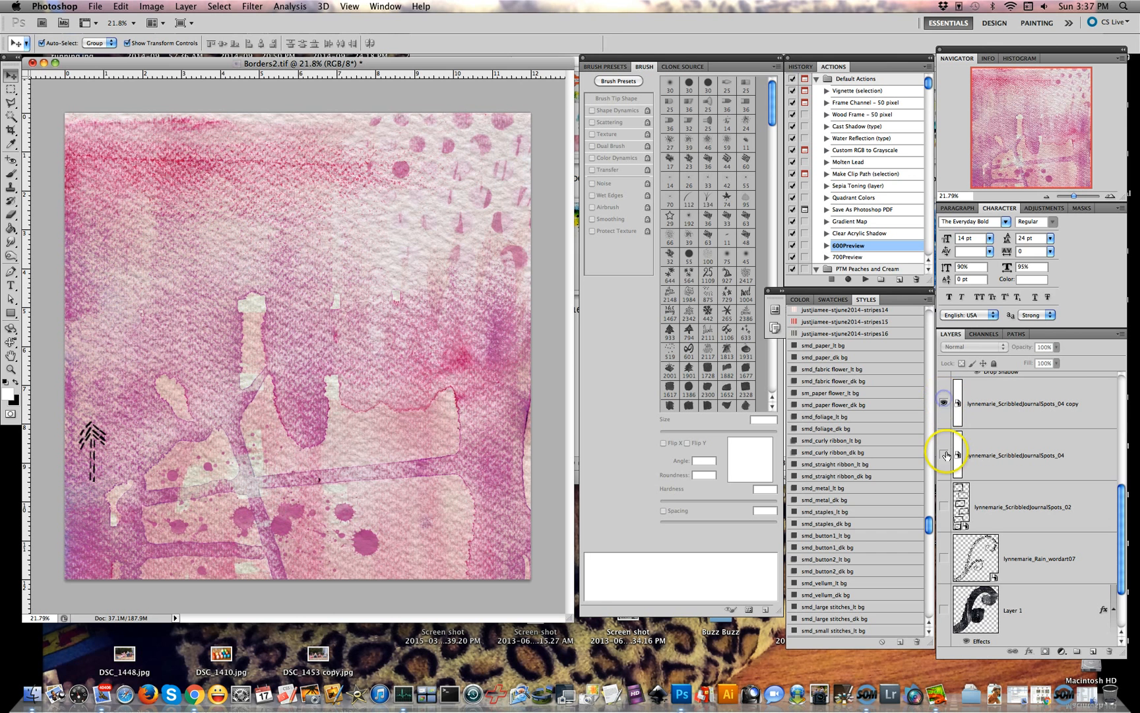
left_click(944, 454)
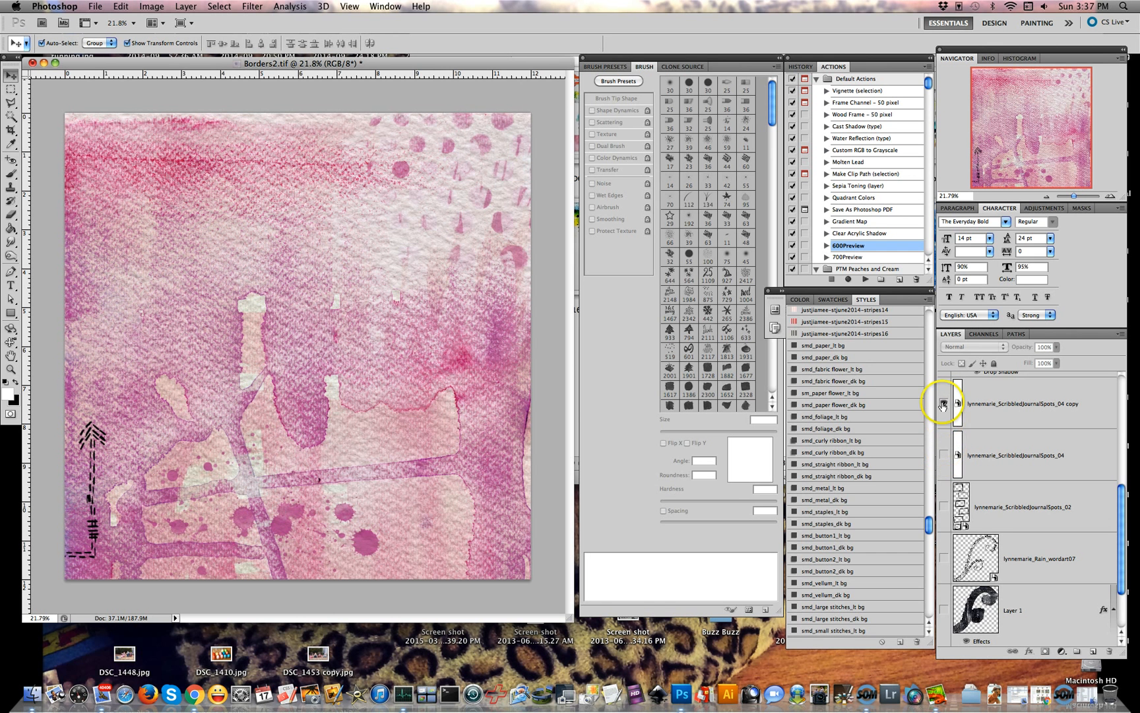
left_click(944, 455)
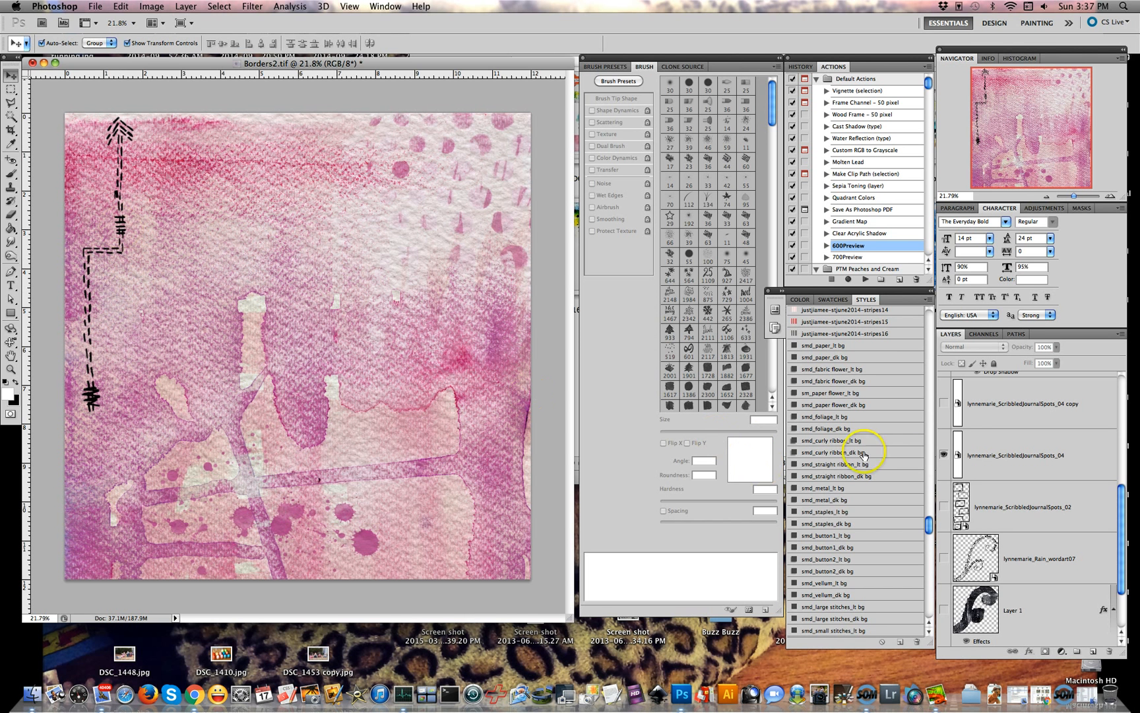
left_click(943, 403)
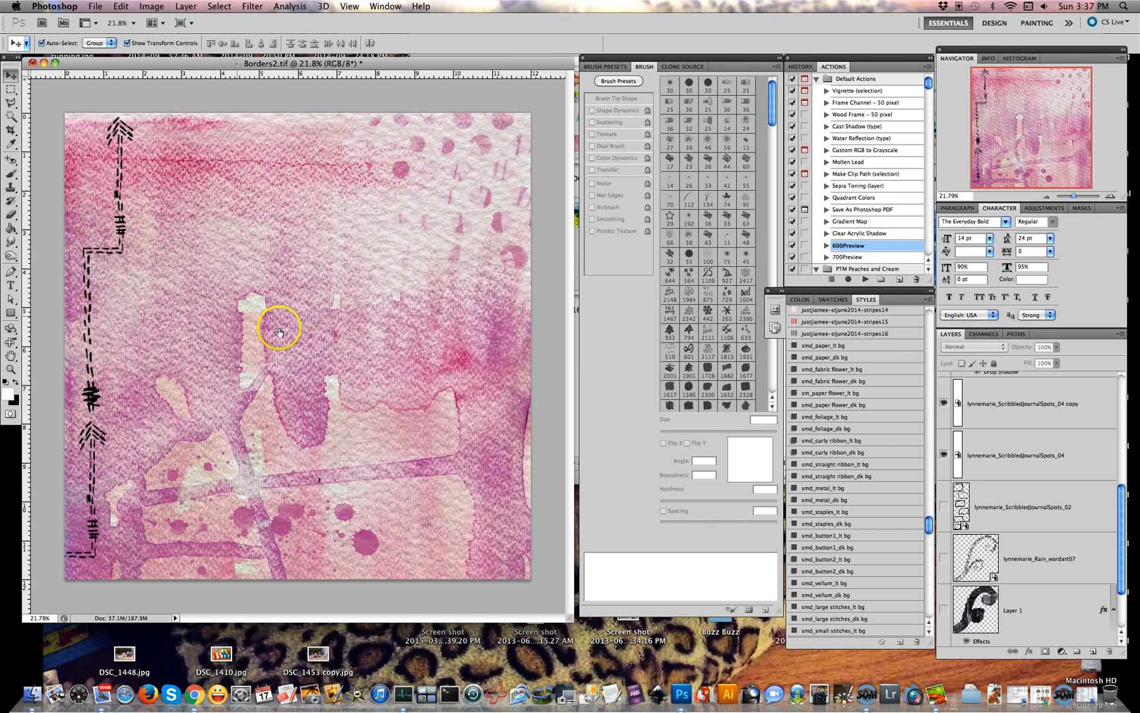
mouse_move(97, 522)
left_mouse_down()
mouse_move(113, 525)
mouse_move(91, 527)
left_mouse_up()
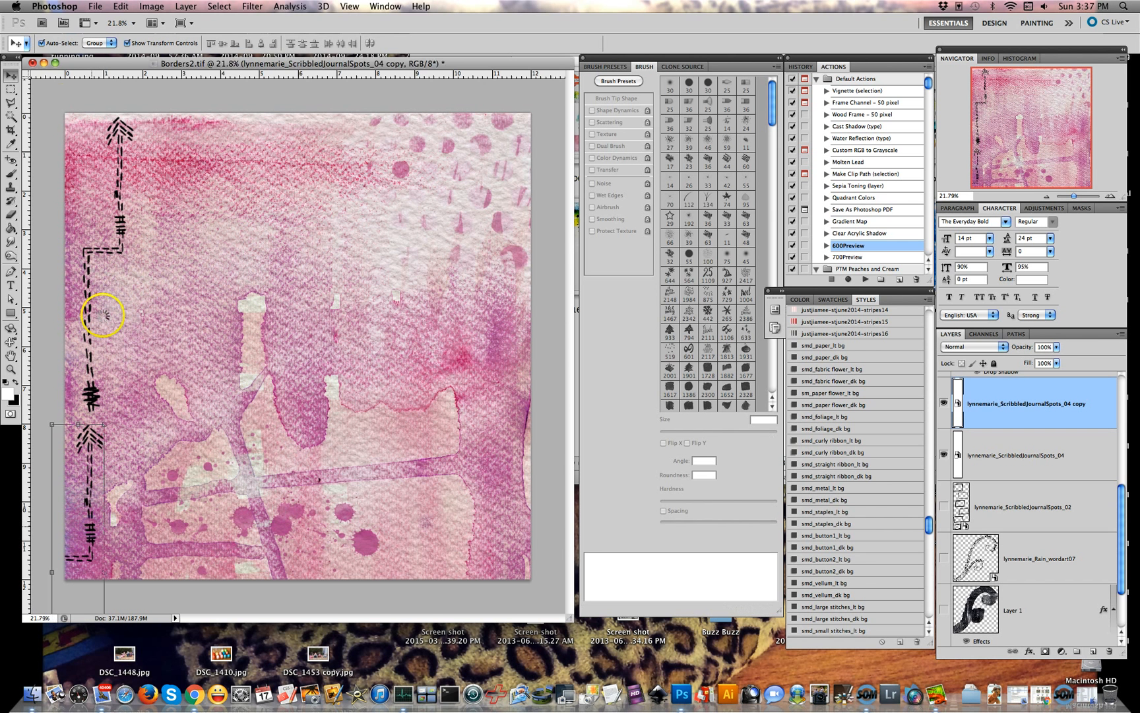
Outline both stitched arrows loosely with a closed Polygonal Lasso selection that extends past the page's top and left edges
left_click(11, 102)
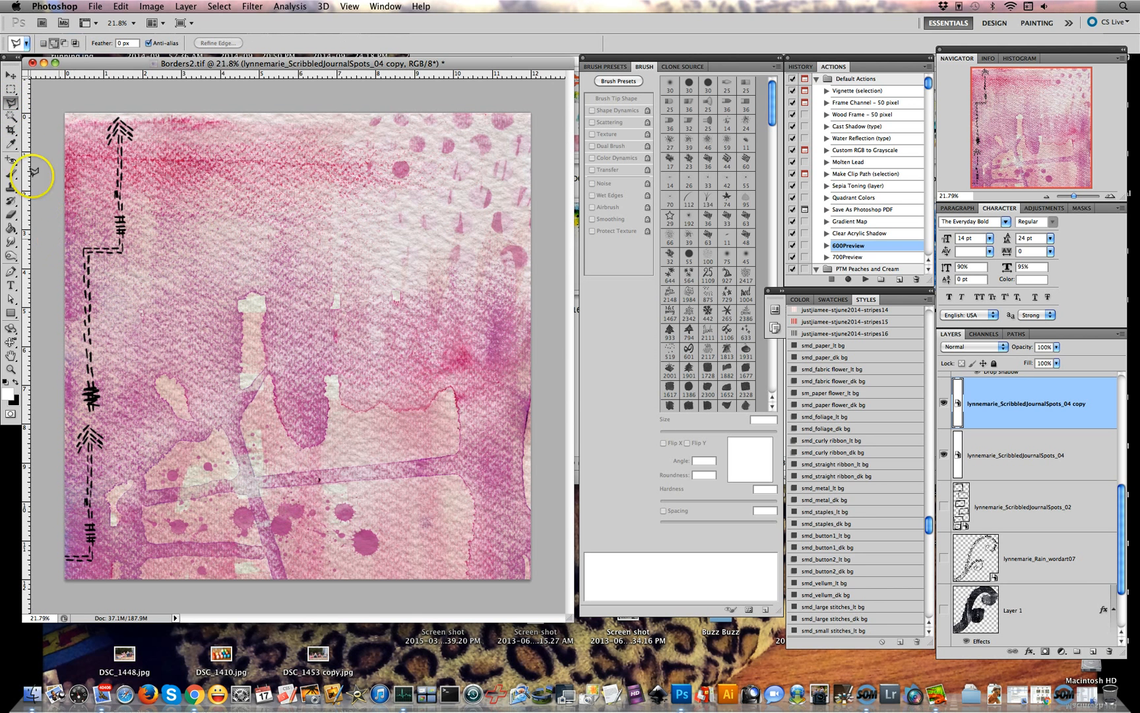
left_click(61, 230)
left_click(99, 230)
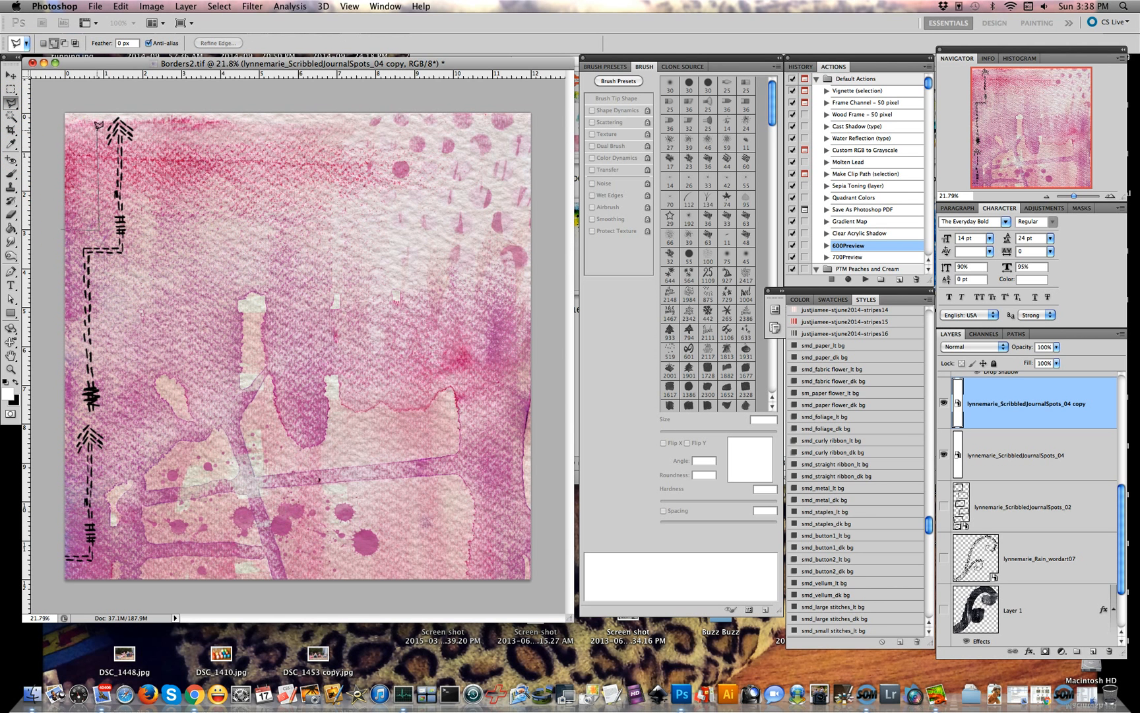
left_click(105, 101)
left_click(134, 99)
left_click(140, 124)
left_click(139, 258)
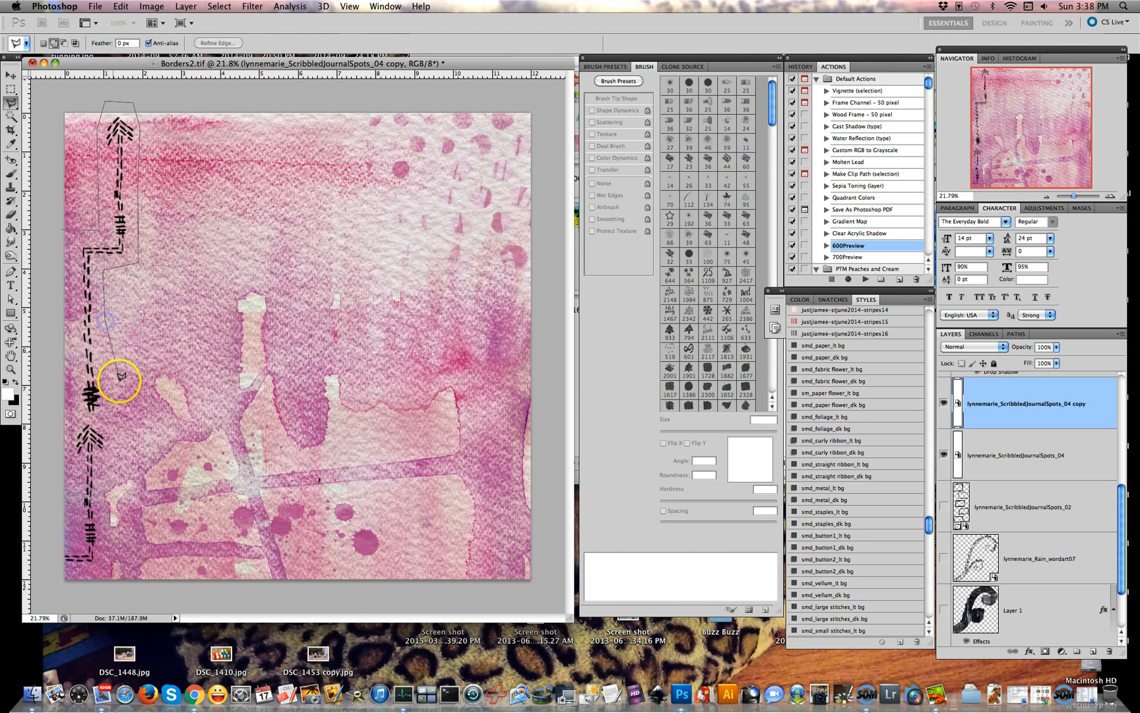
left_click(112, 428)
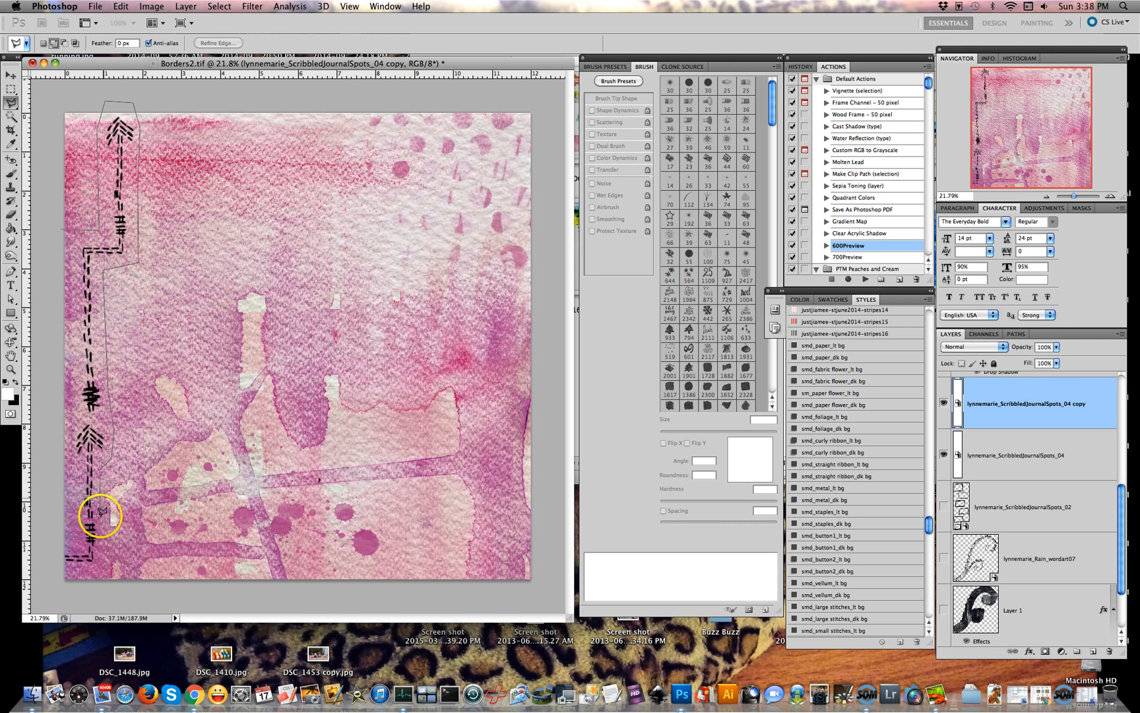
left_click_drag(101, 510, 109, 552)
left_click(50, 570)
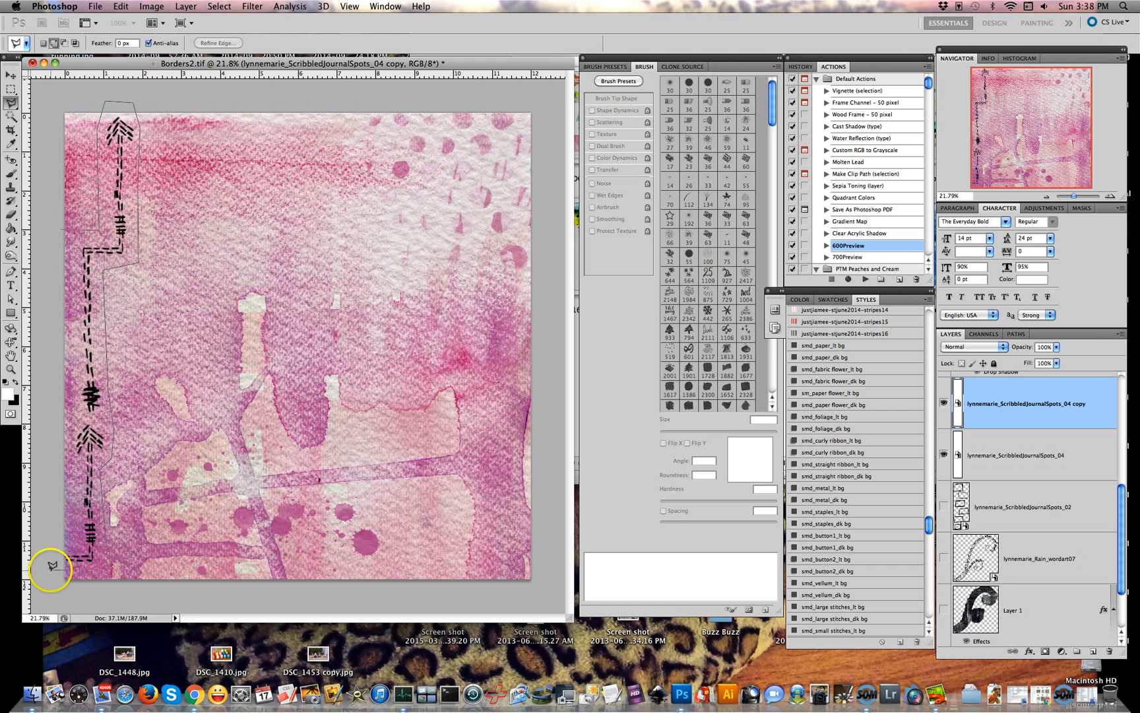
left_click(44, 524)
left_click(74, 535)
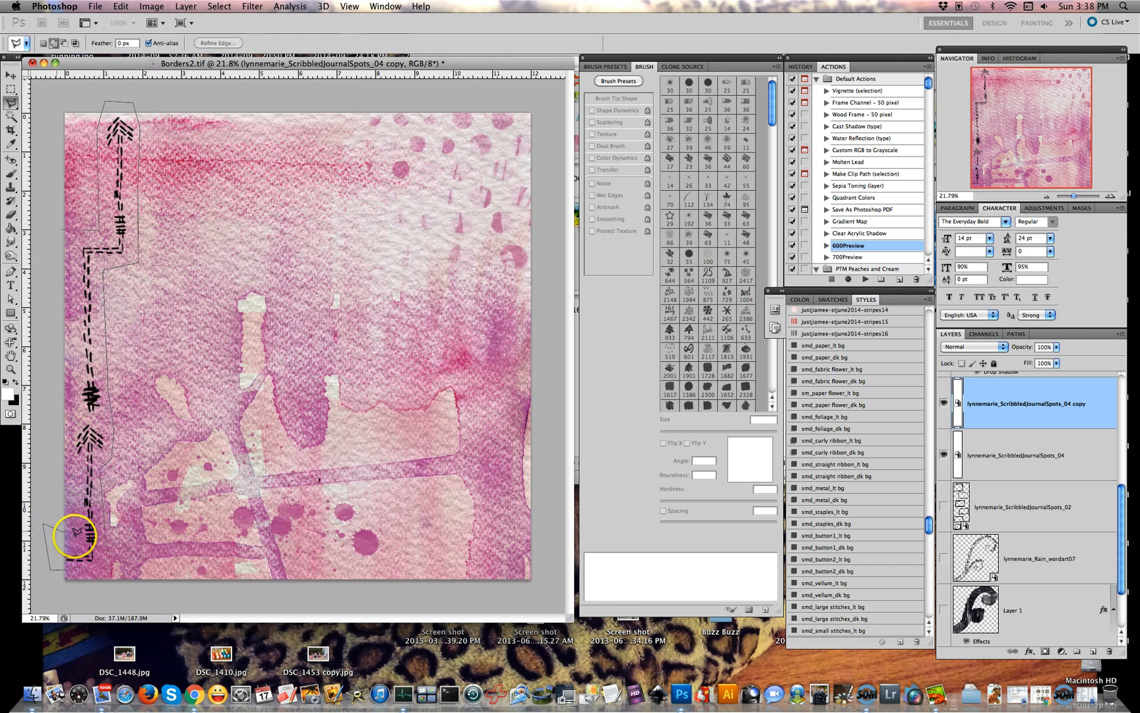
left_click(73, 471)
left_click(62, 452)
left_click(73, 413)
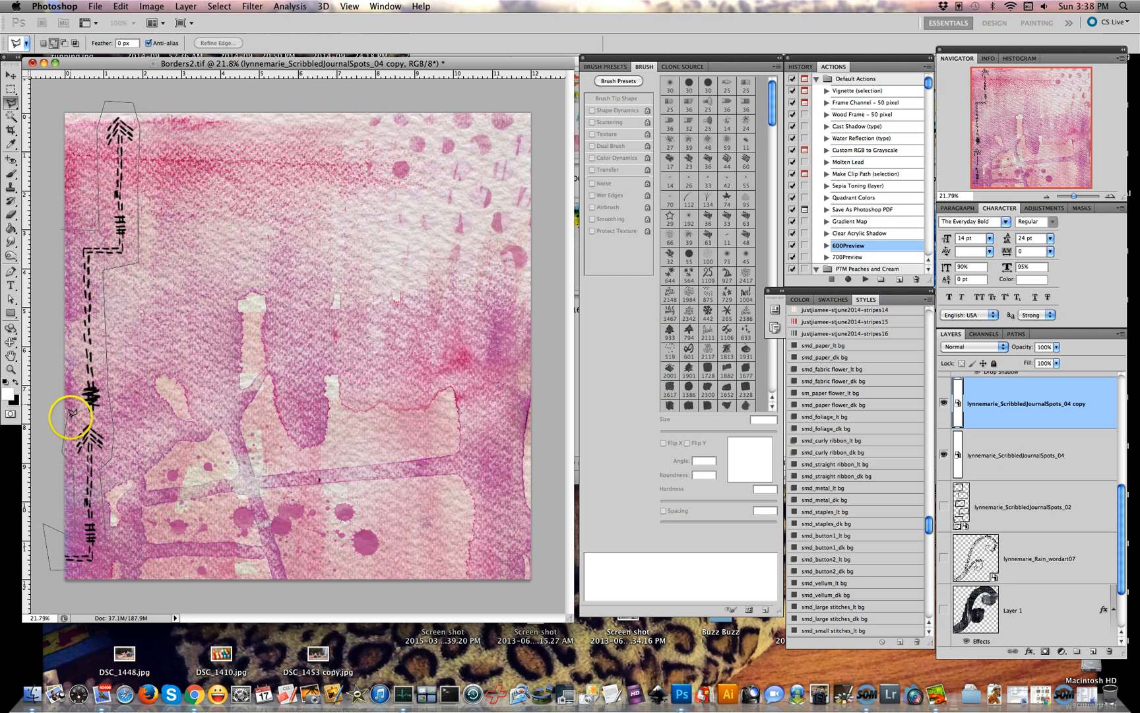
double_click(52, 248)
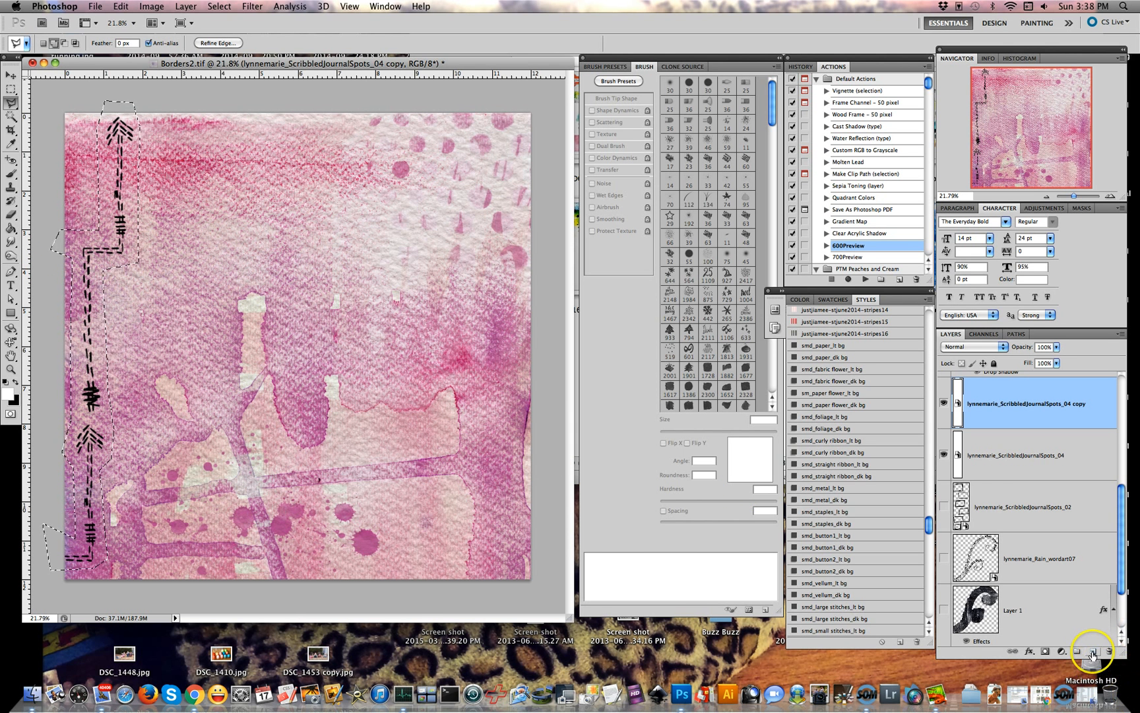
Add a new layer below the copied arrow layer, fill the selection with white using the Paint Bucket, and deselect
left_click(1091, 652)
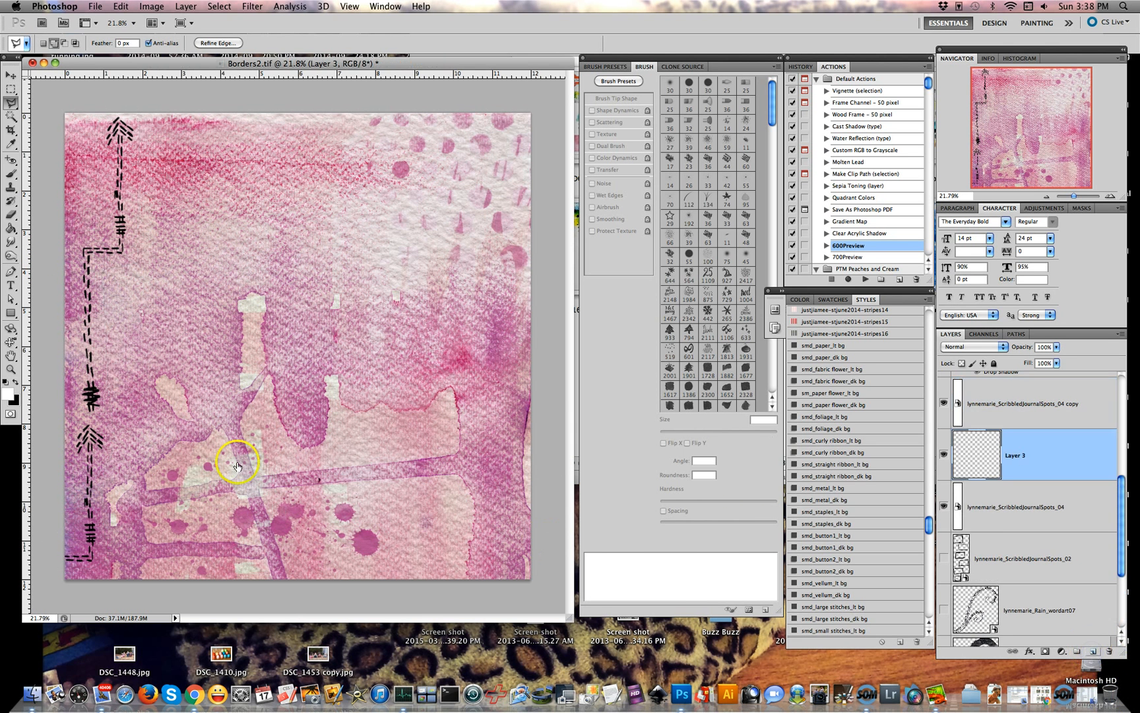
left_click(12, 214)
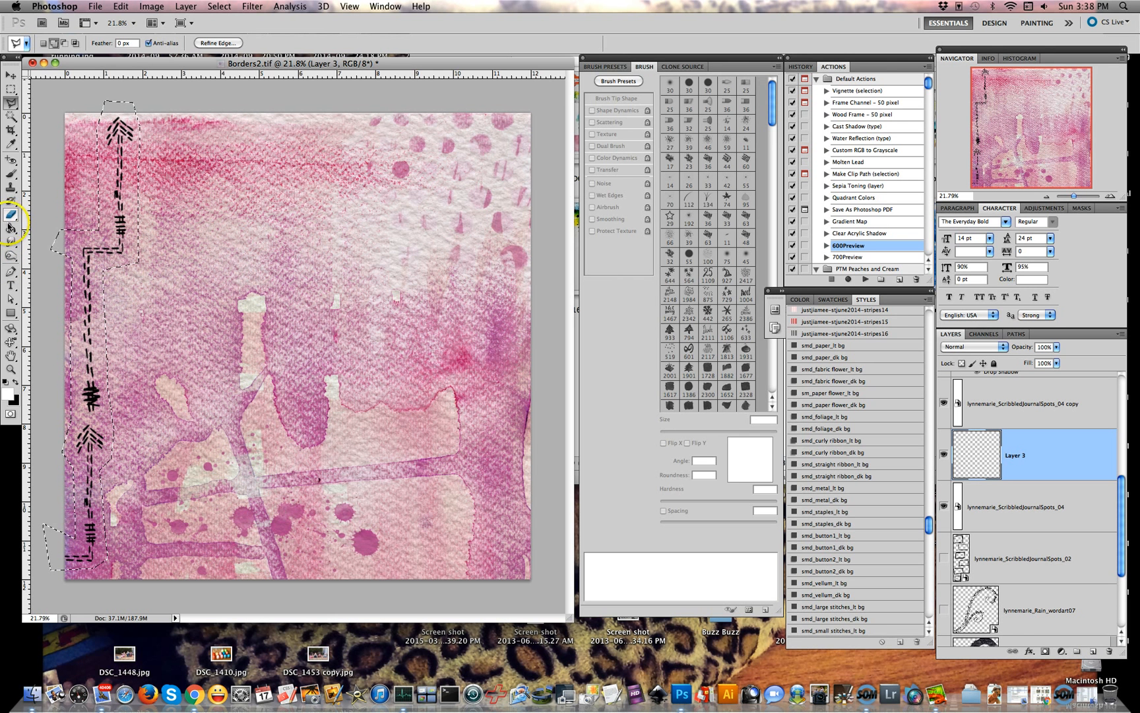
left_click(11, 229)
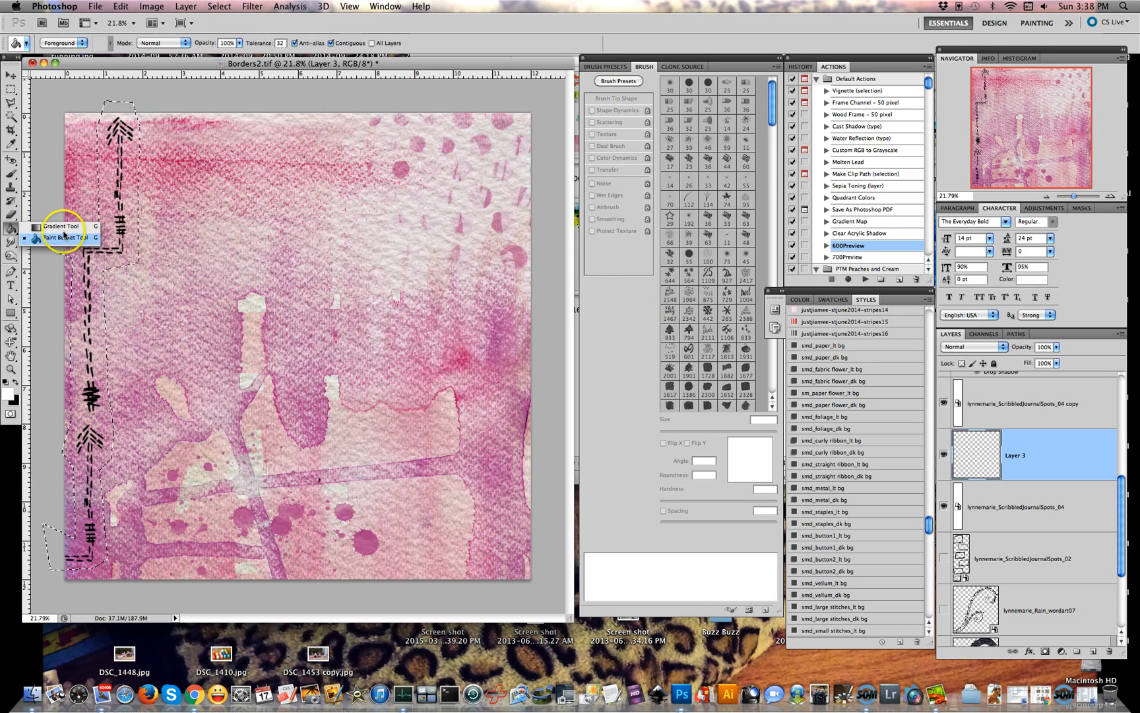
left_click(72, 238)
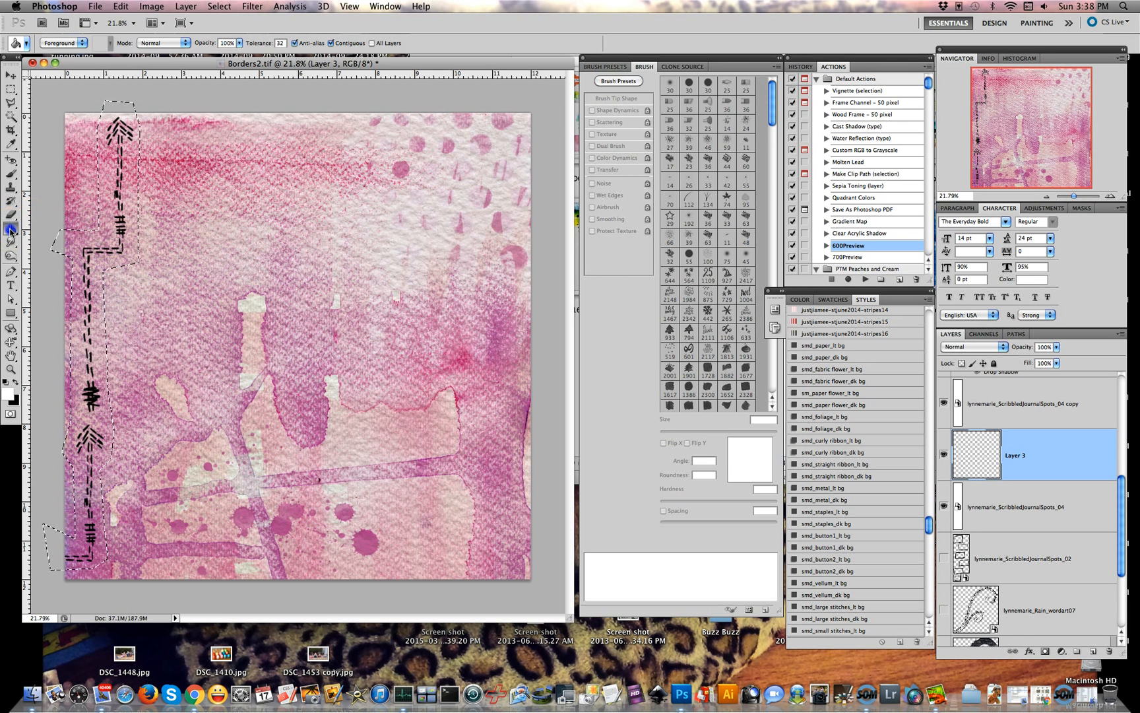
left_click(118, 236)
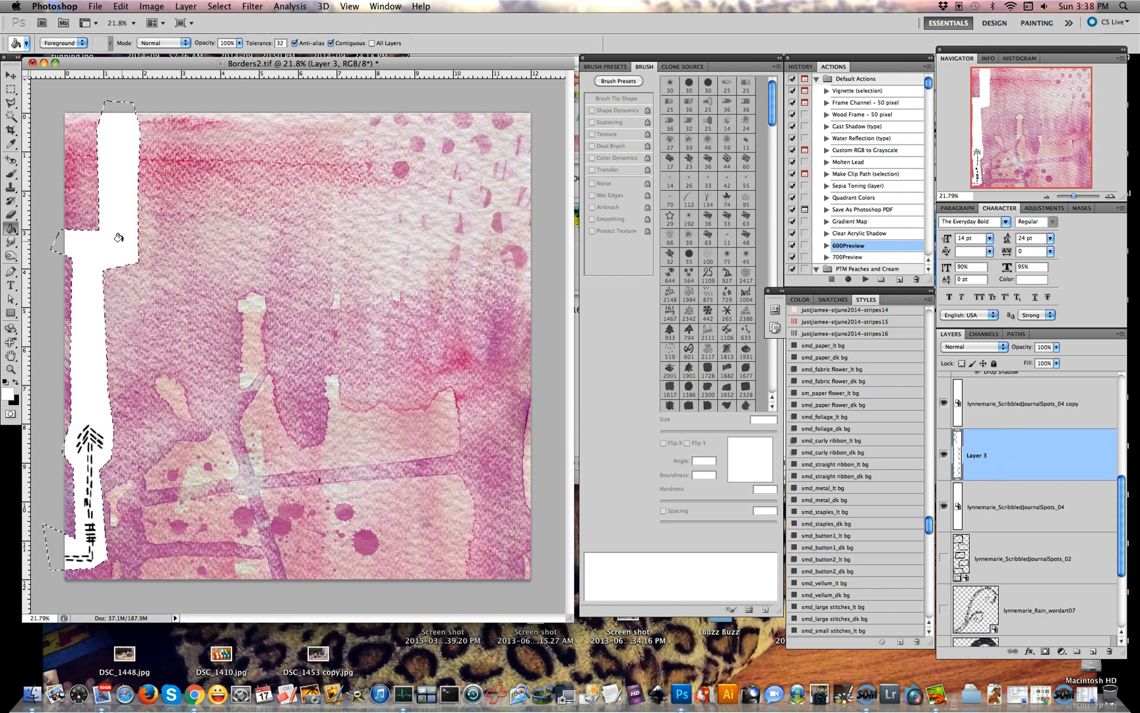
key("super+d")
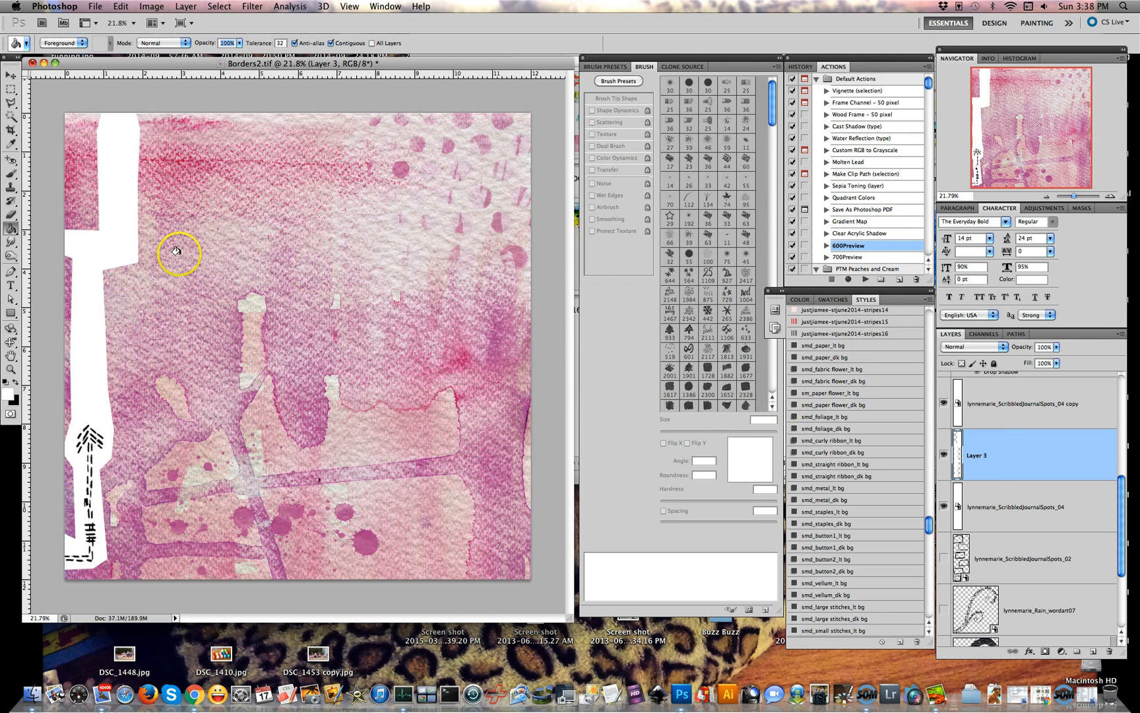
Move the white mat on Layer 3 beneath the lynnemarie_ScribbledJournalSpots_04 layer so it lies behind both arrows
left_click(10, 74)
left_click_drag(1013, 450, 1013, 539)
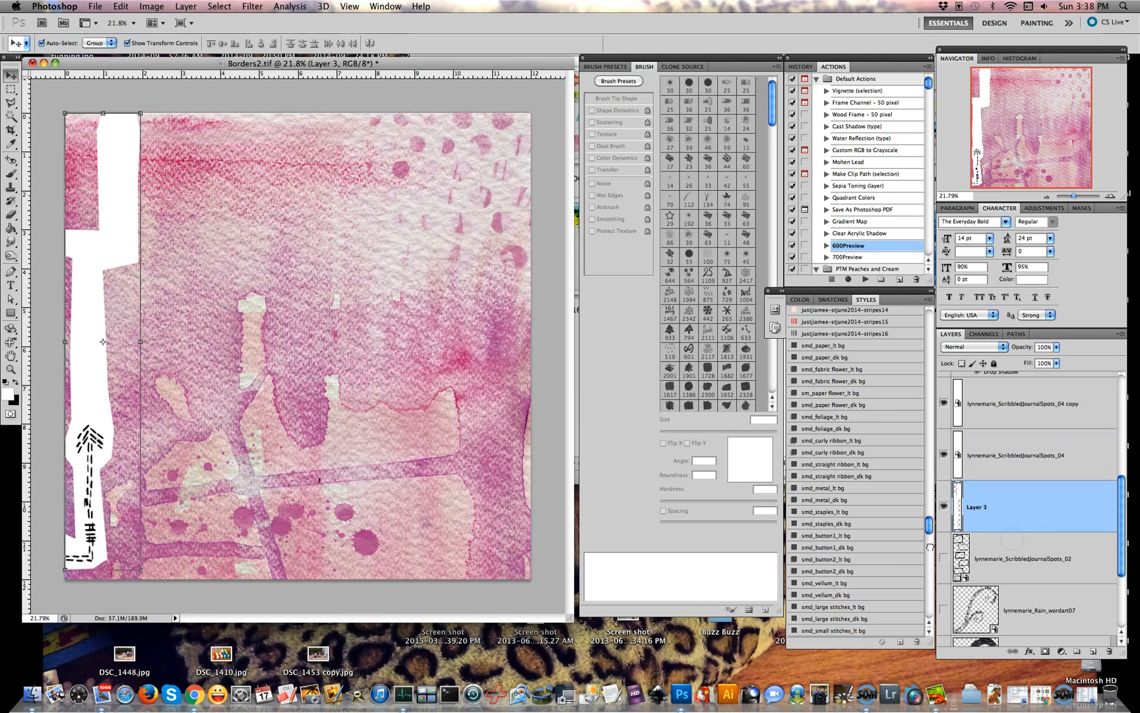
left_click(11, 117)
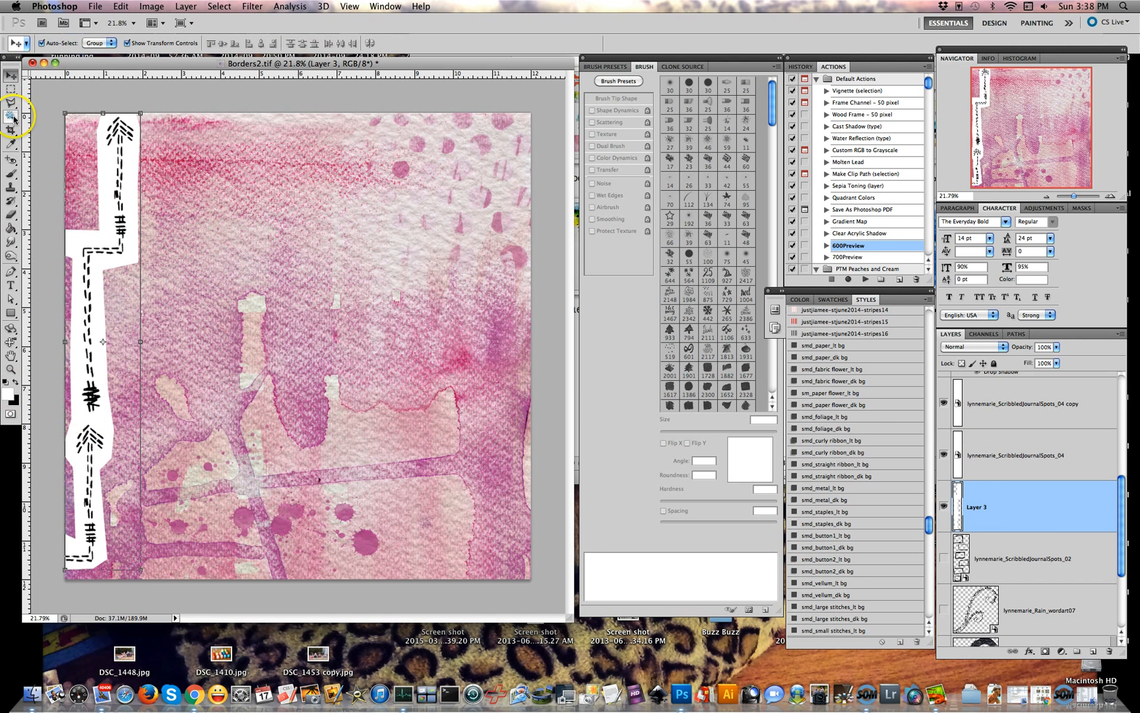
Show the lynnemarie_ScribbledJournalSpots_02 layer and outline its fourth square from the top loosely with a closed Polygonal Lasso selection
left_click(46, 96)
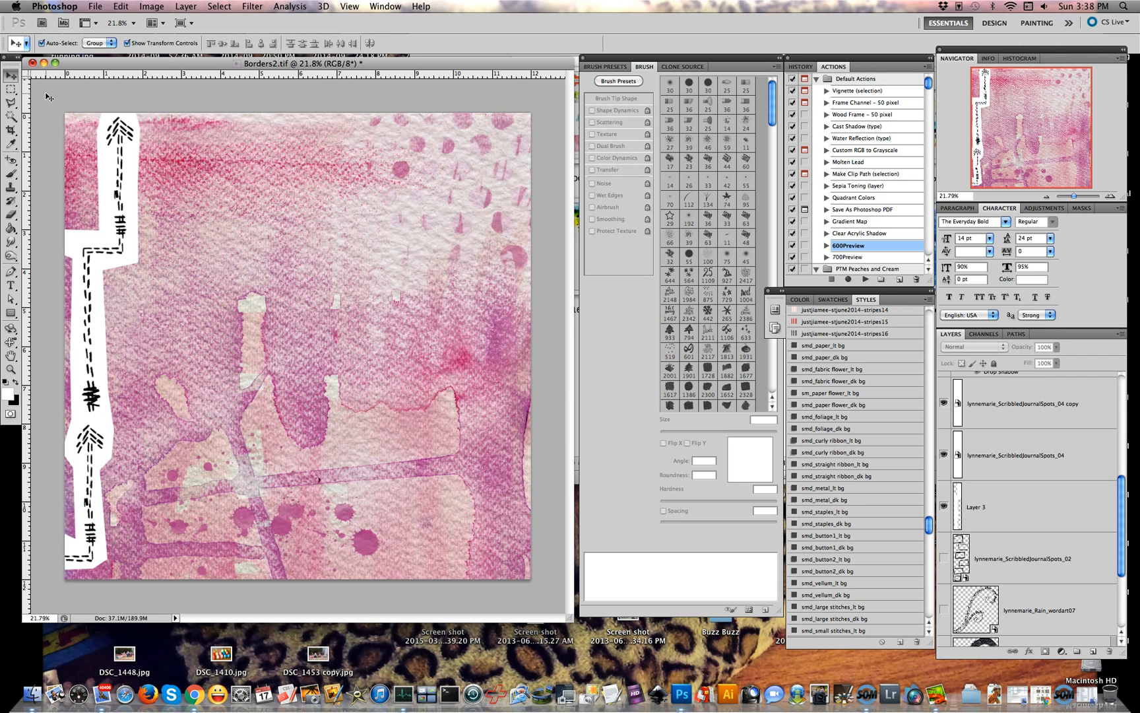
left_click(944, 558)
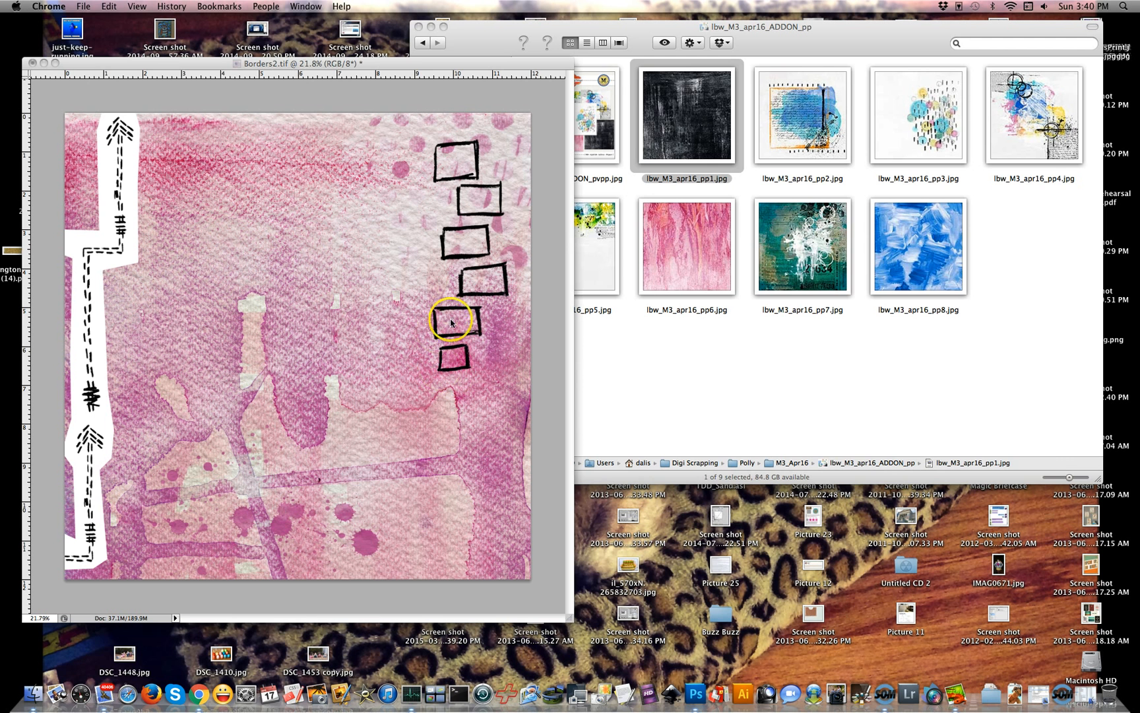
left_click(44, 158)
left_click(11, 104)
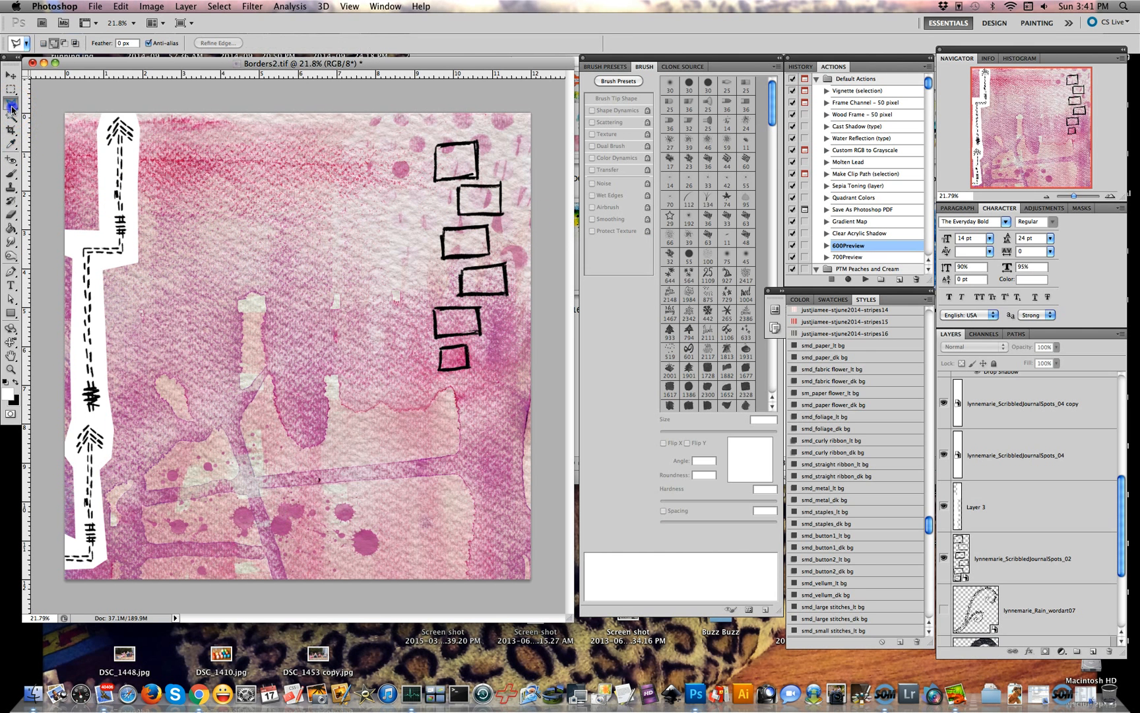
left_click(509, 254)
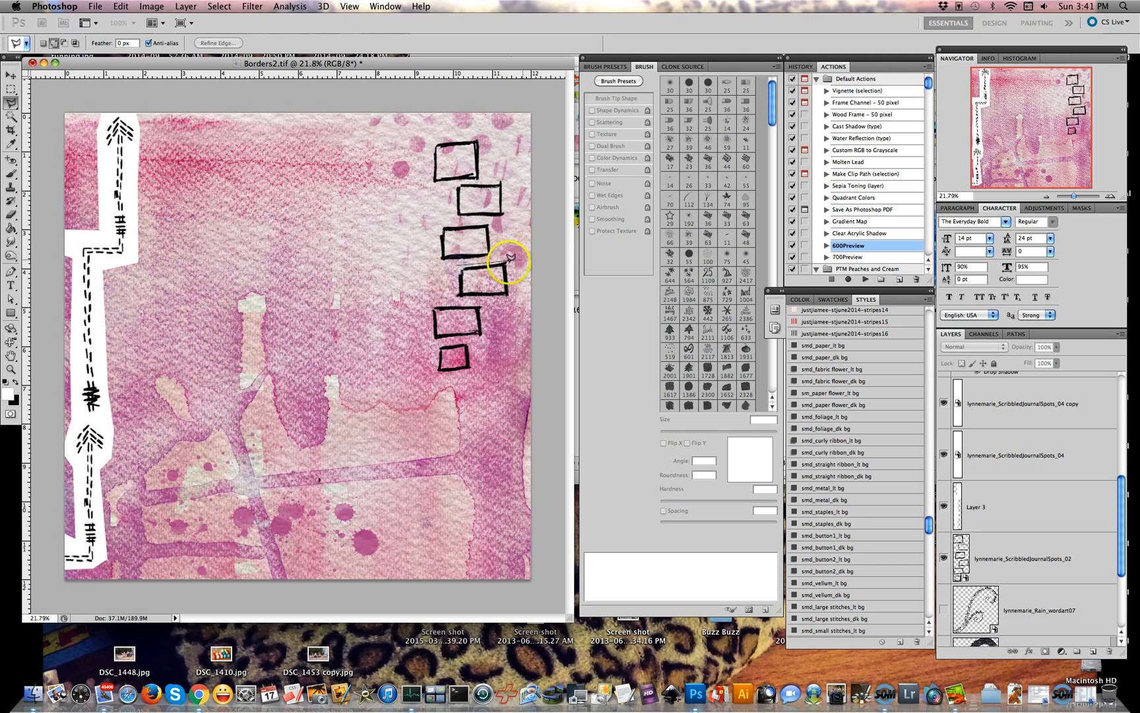
left_click(514, 304)
left_click(463, 301)
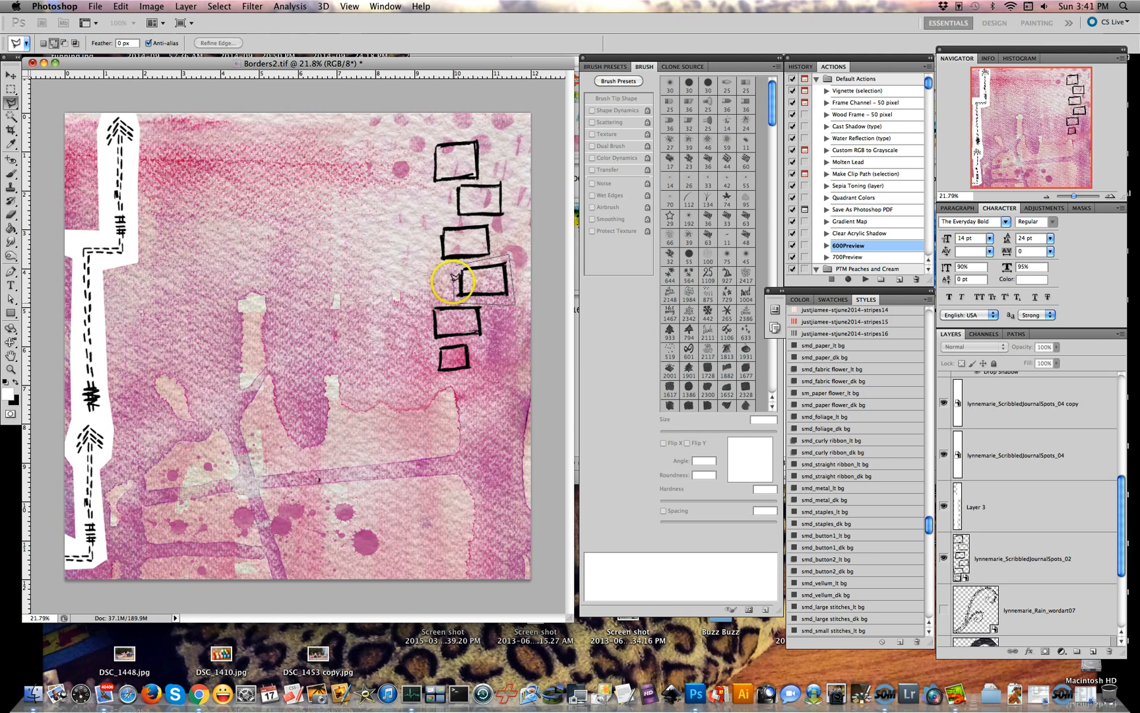
left_click(454, 264)
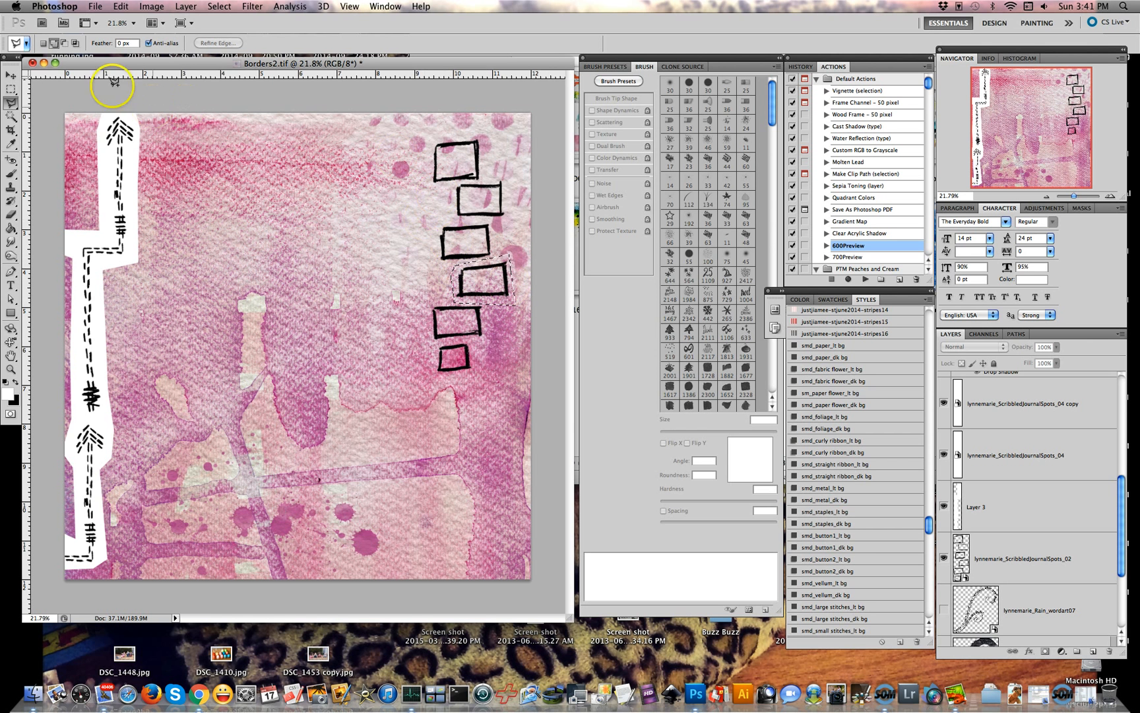
Add loose Polygonal Lasso outlines around the topmost and lowest scribbled squares to the existing selection
left_click(54, 44)
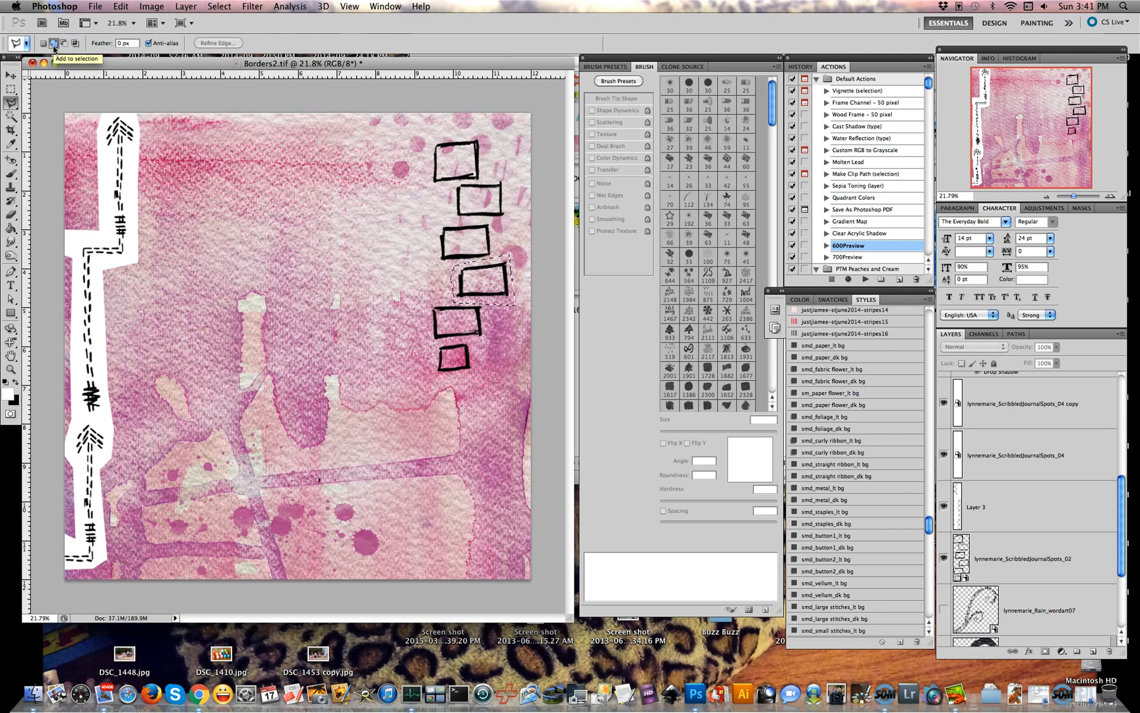
left_click(426, 139)
left_click(484, 130)
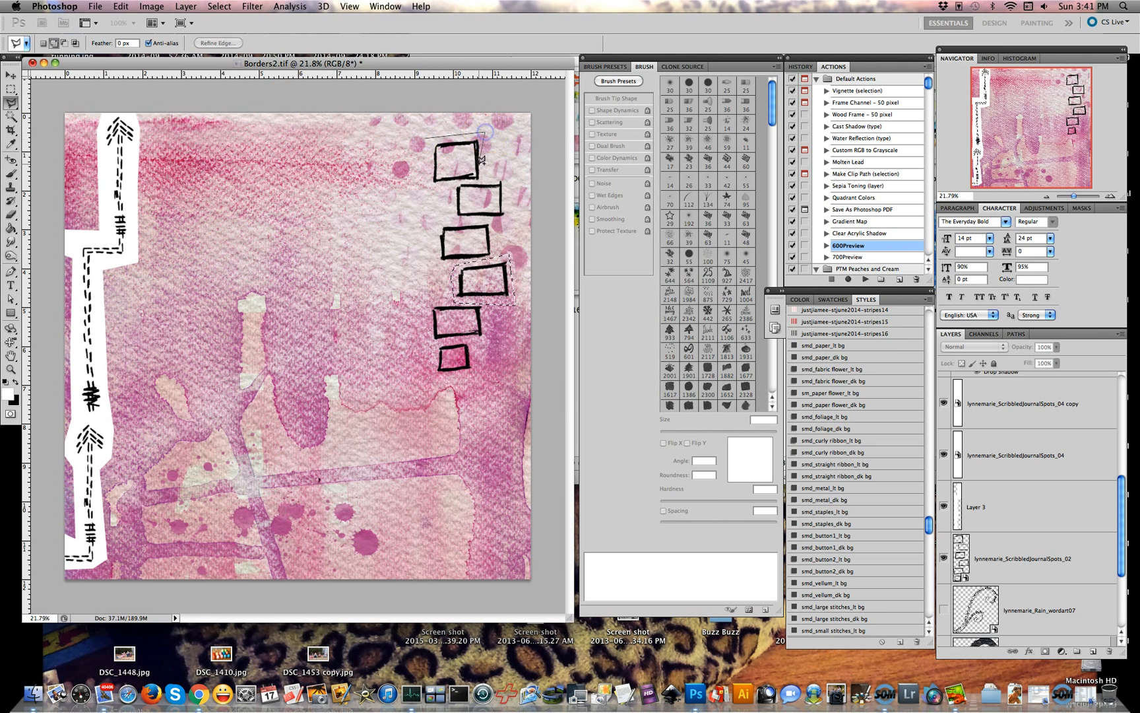
left_click(484, 178)
left_click(455, 180)
double_click(428, 188)
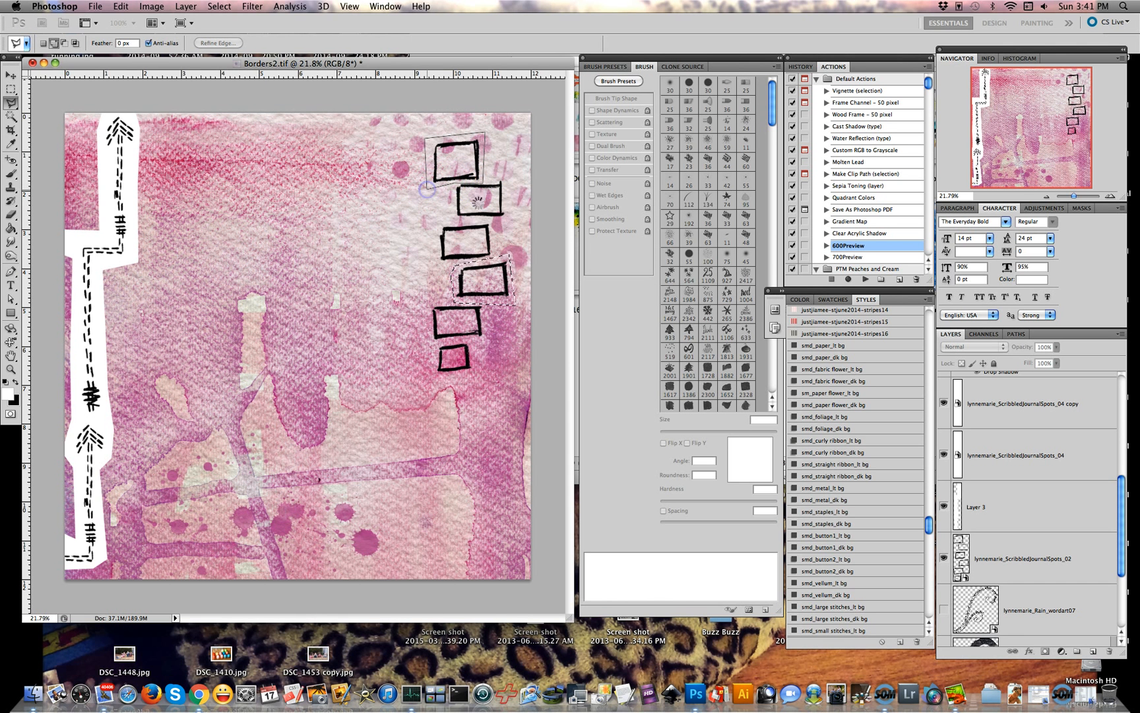
left_click(432, 344)
left_click(476, 340)
left_click(479, 376)
double_click(429, 379)
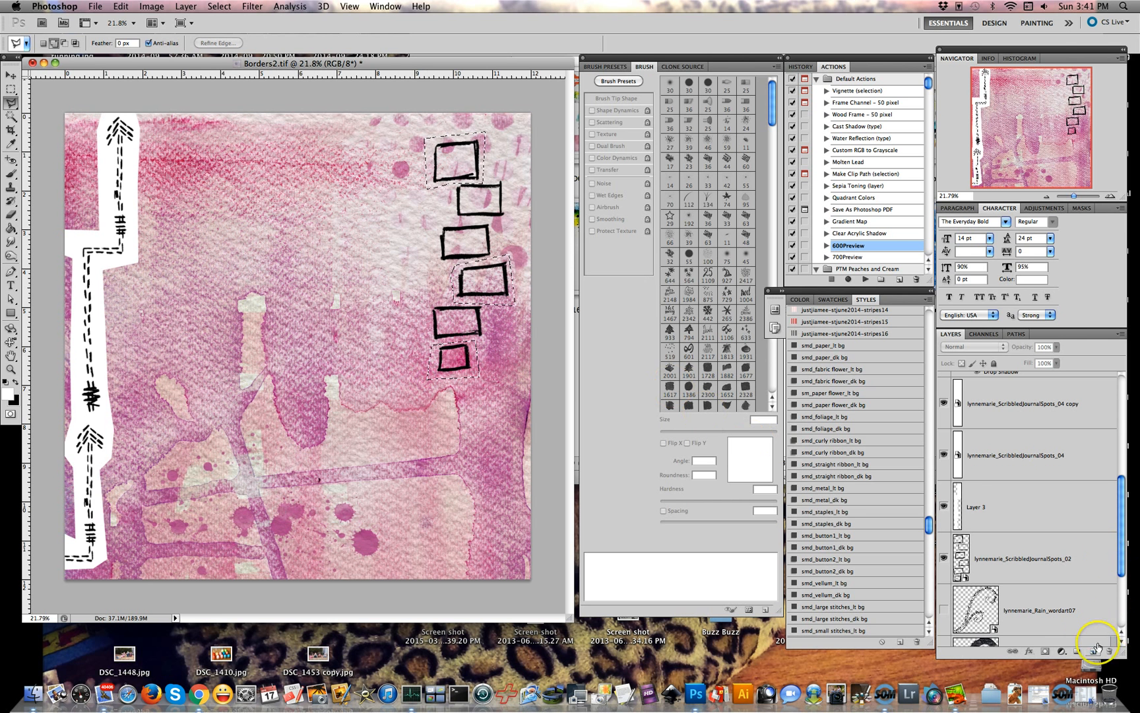
Fill the three outlined areas with white on a new layer using the Paint Bucket, and place that layer directly beneath lynnemarie_ScribbledJournalSpots_02
left_click(1072, 653)
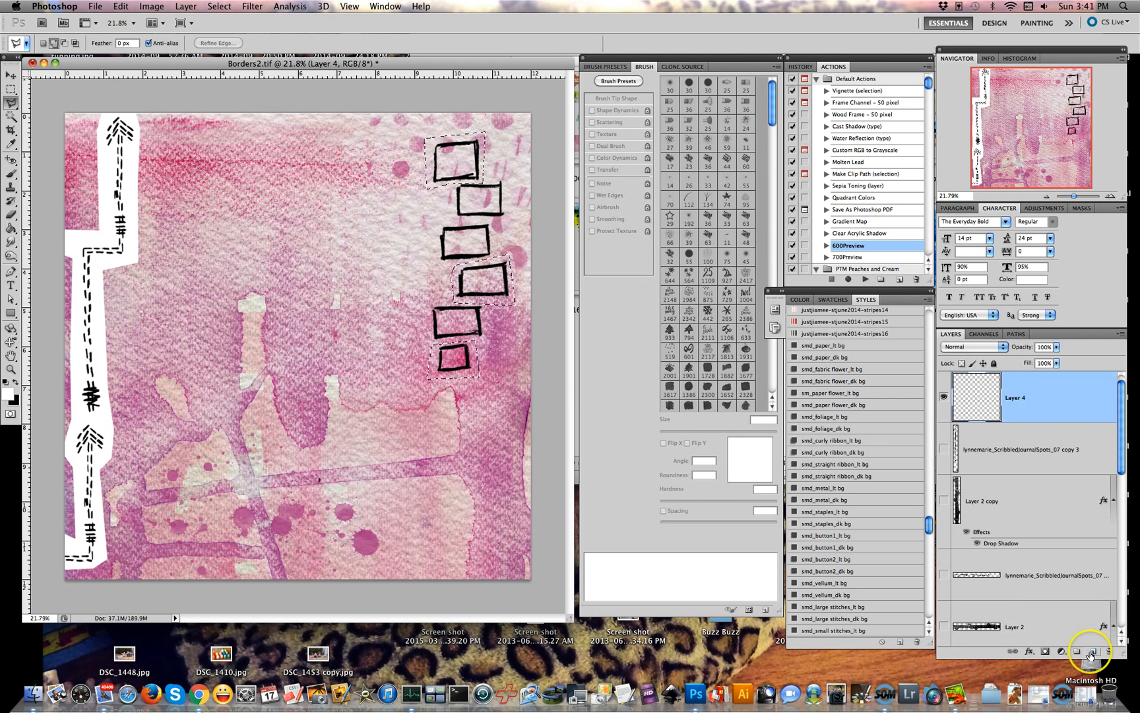
left_click(447, 196)
left_click(9, 229)
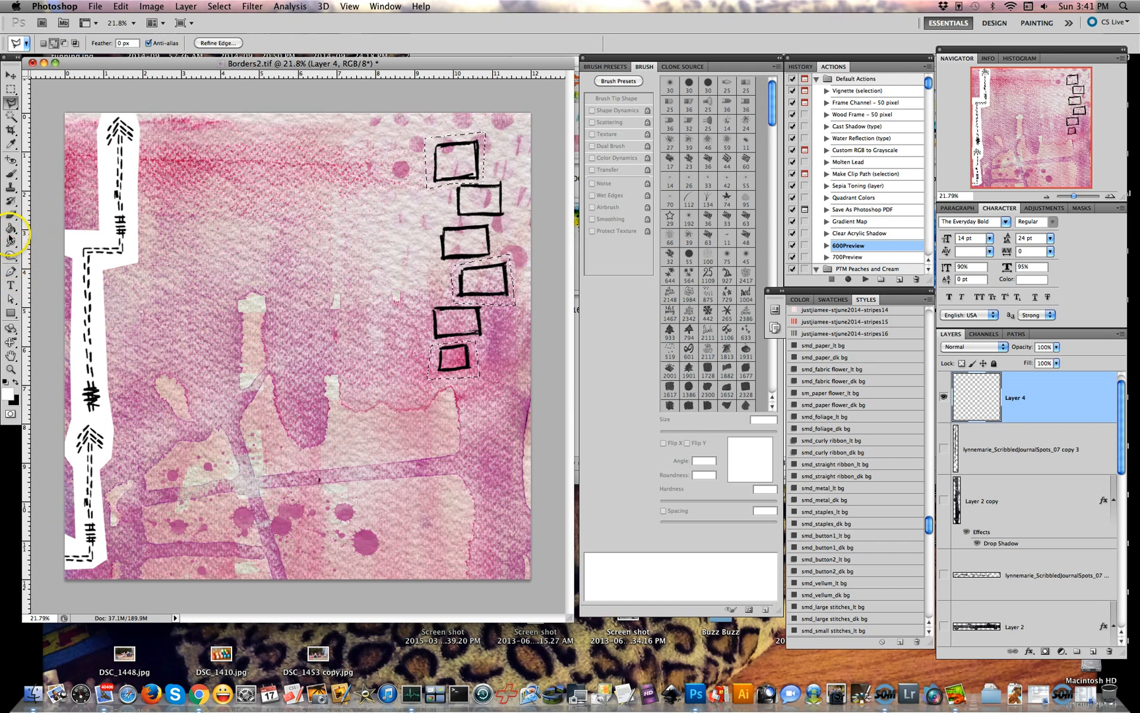
left_click(436, 157)
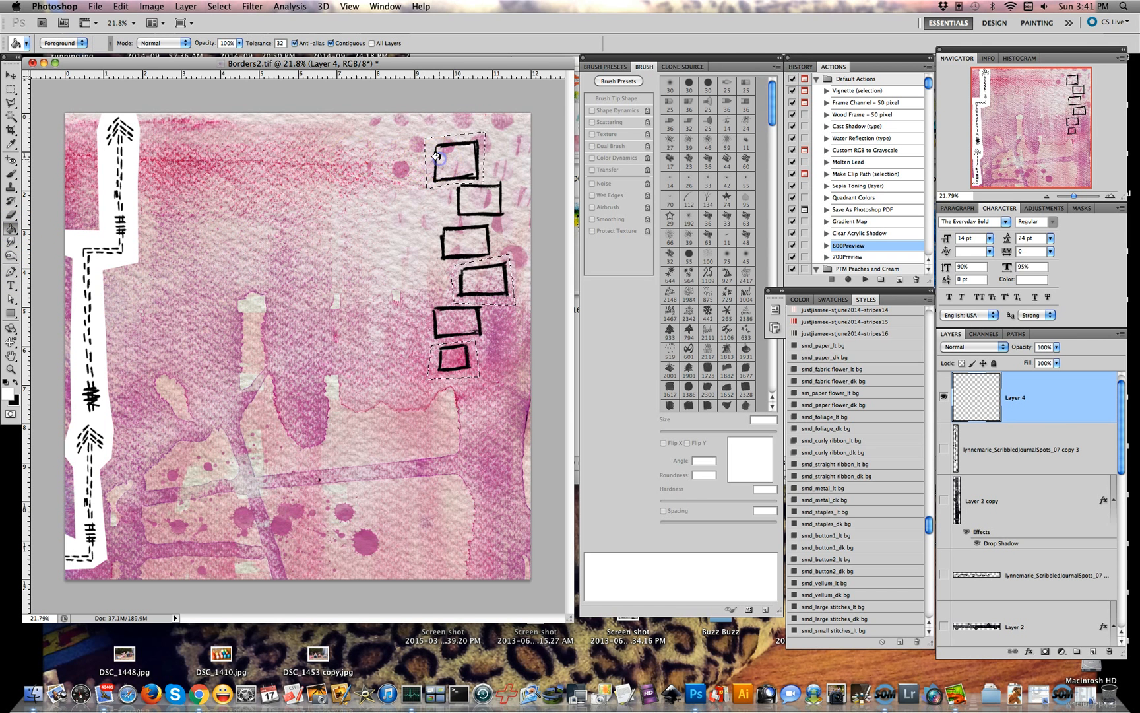
left_click(437, 155)
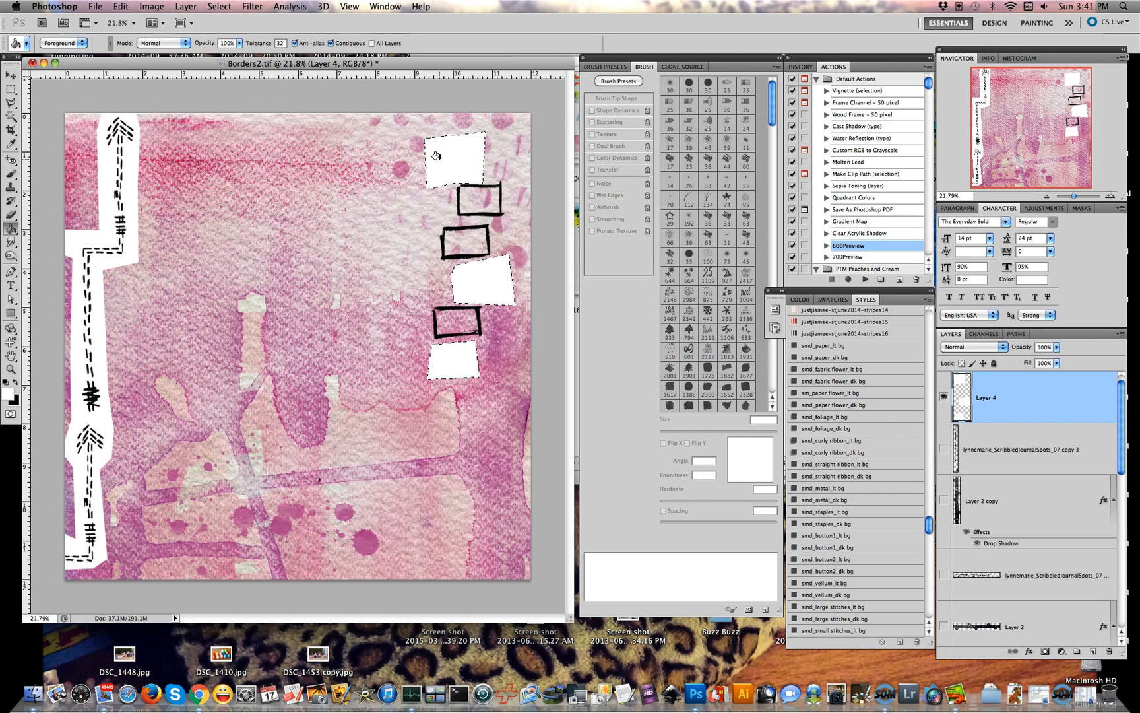
mouse_move(1054, 396)
left_mouse_down()
mouse_move(1042, 614)
mouse_move(1021, 524)
left_mouse_up()
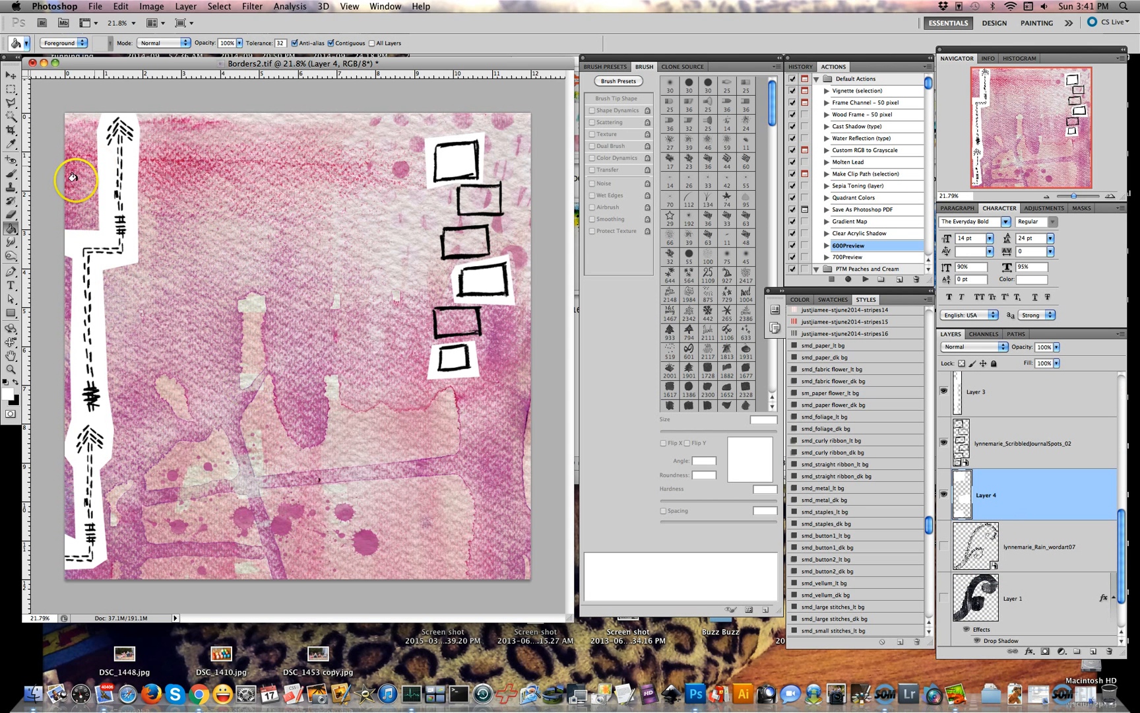